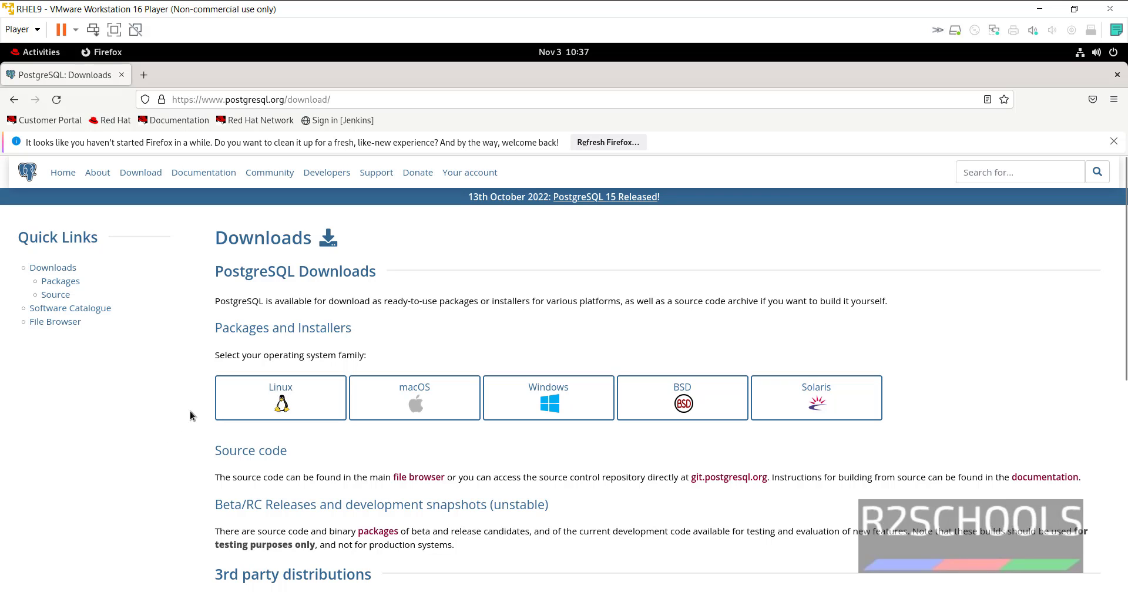
# - Open the PostgreSQL downloads page for the Red Hat/Rocky/CentOS Linux family
pyautogui.click(239, 411)
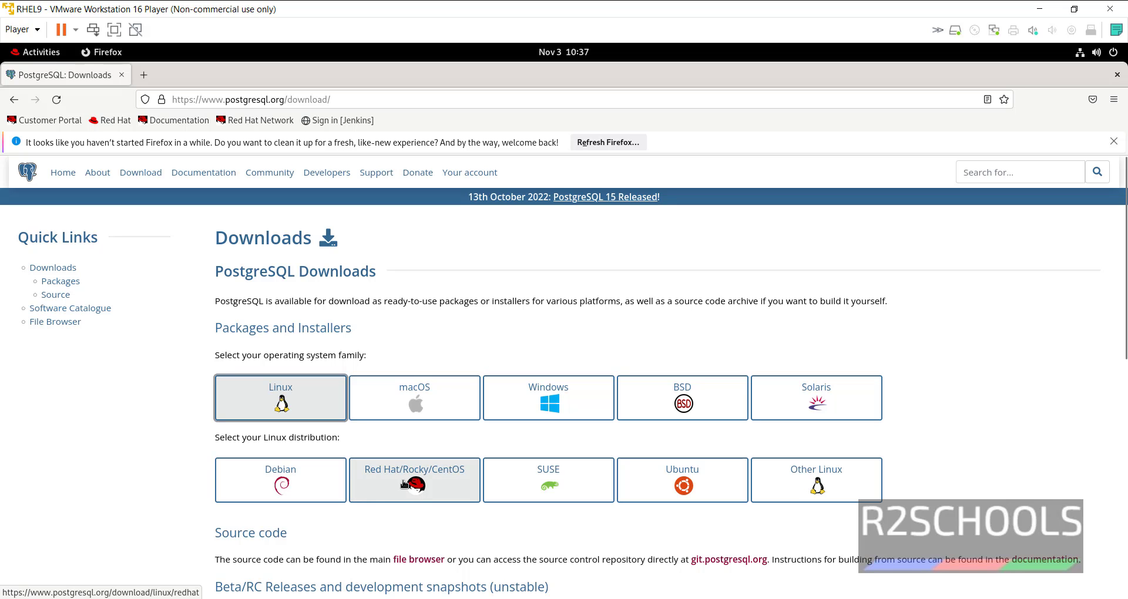
pyautogui.click(445, 482)
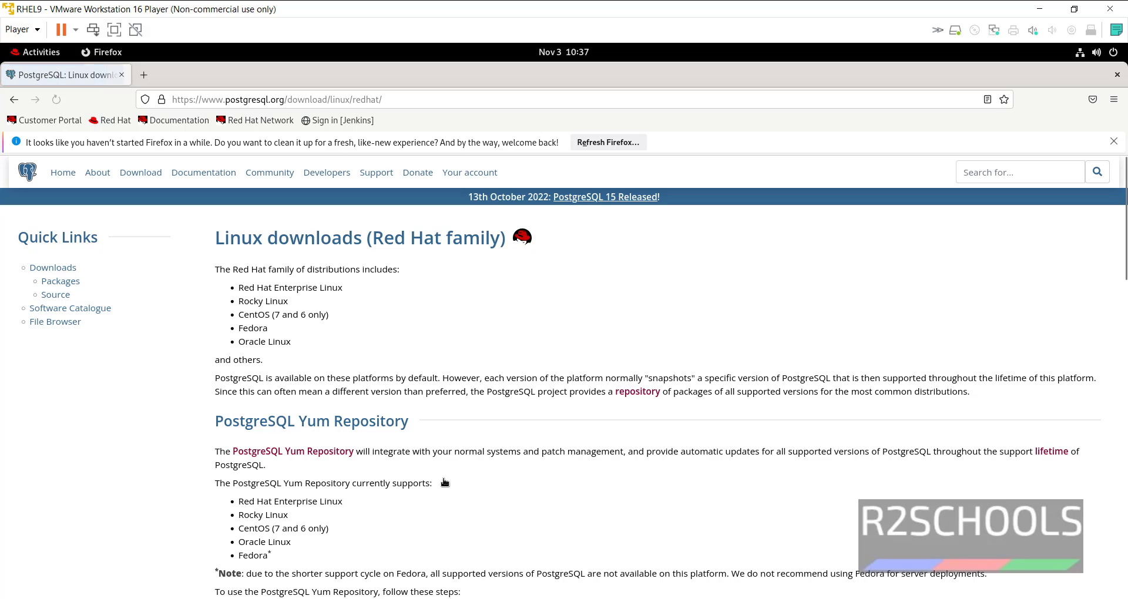
pyautogui.scroll(-5, 443, 477)
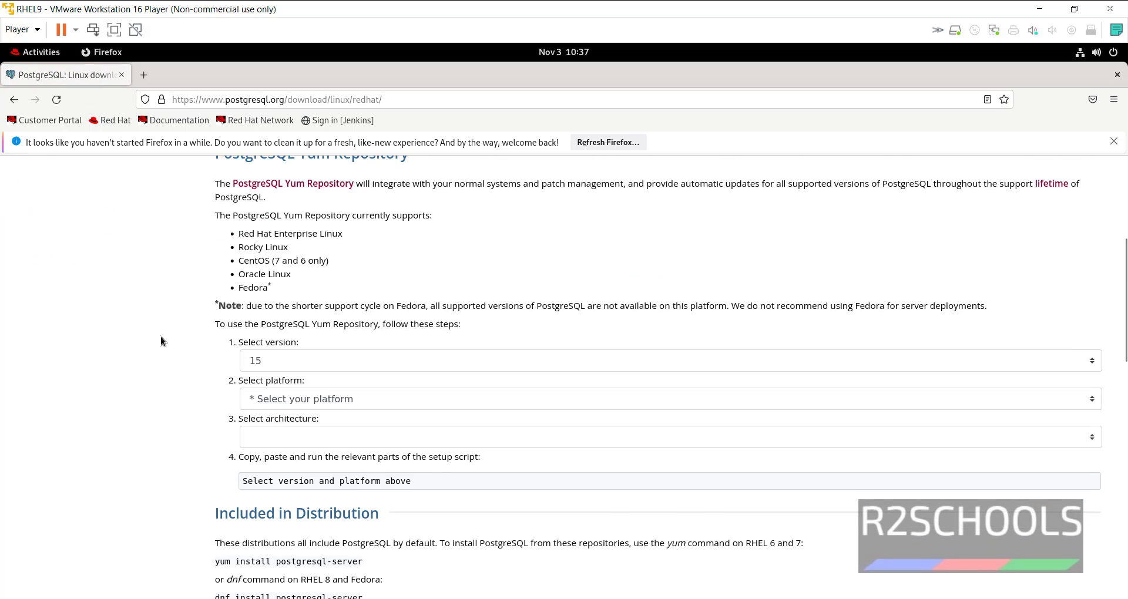
# - Choose version 15, Red Hat Enterprise, Rocky, or Oracle version 9, and x86_64 architecture
pyautogui.click(273, 363)
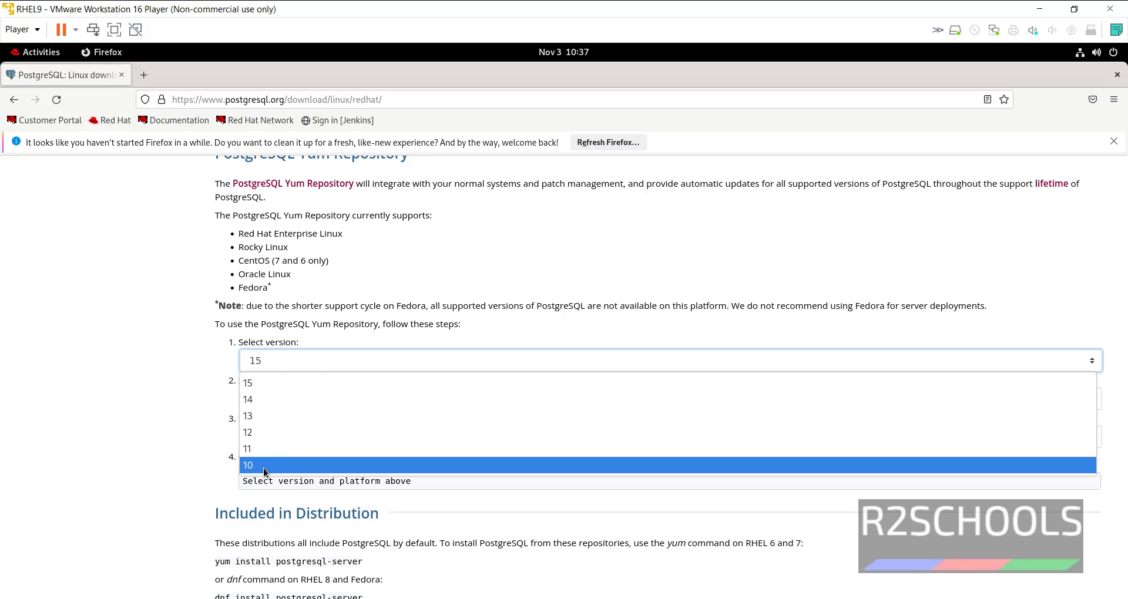
pyautogui.click(138, 414)
pyautogui.click(292, 399)
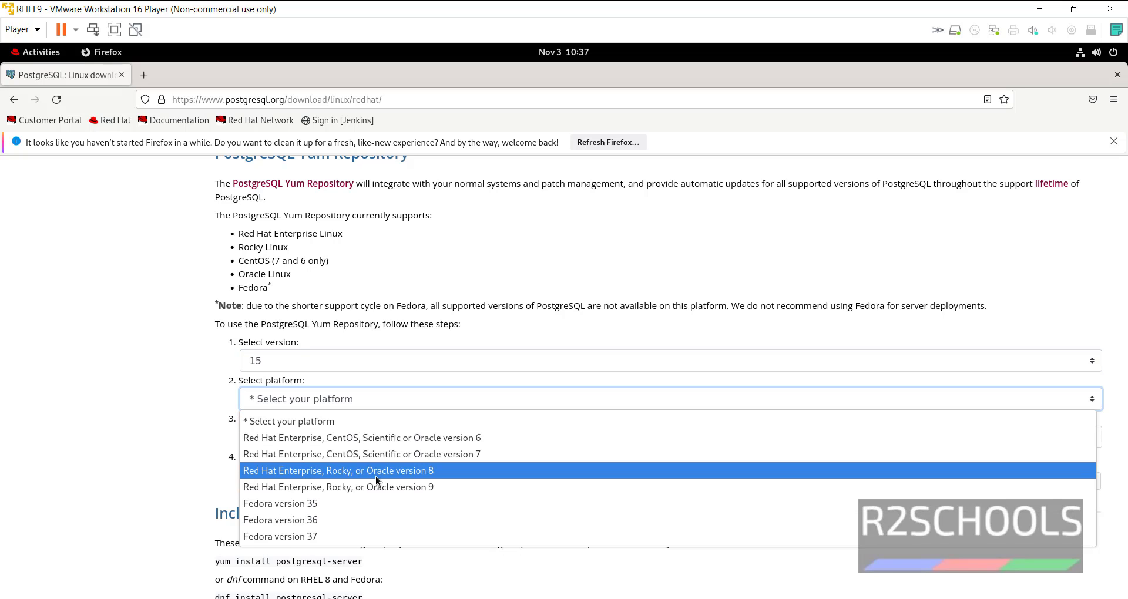
pyautogui.click(428, 476)
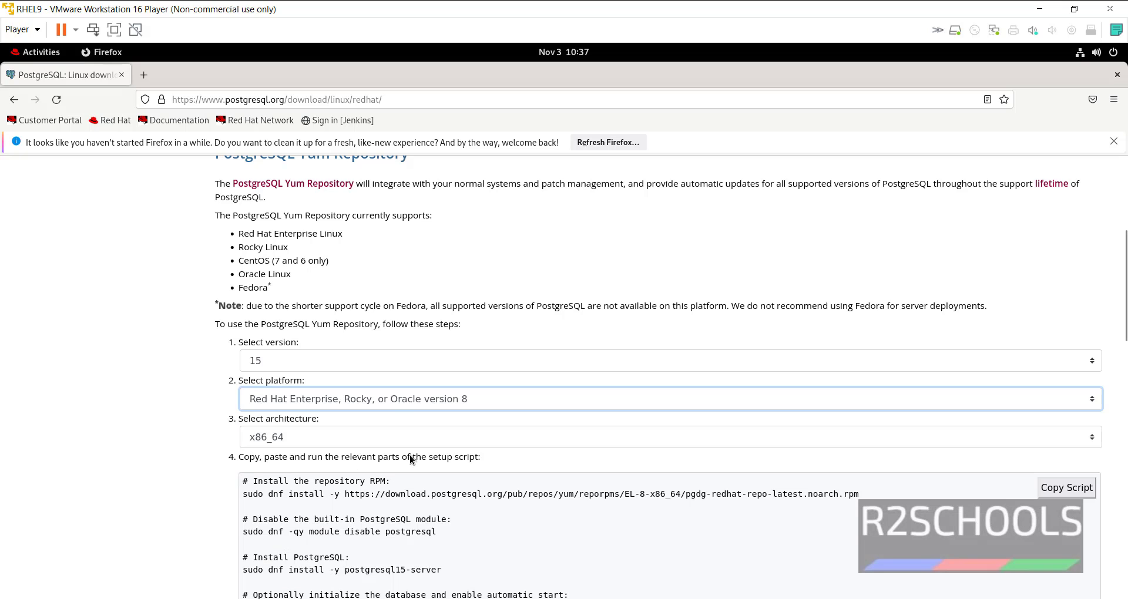
pyautogui.click(404, 399)
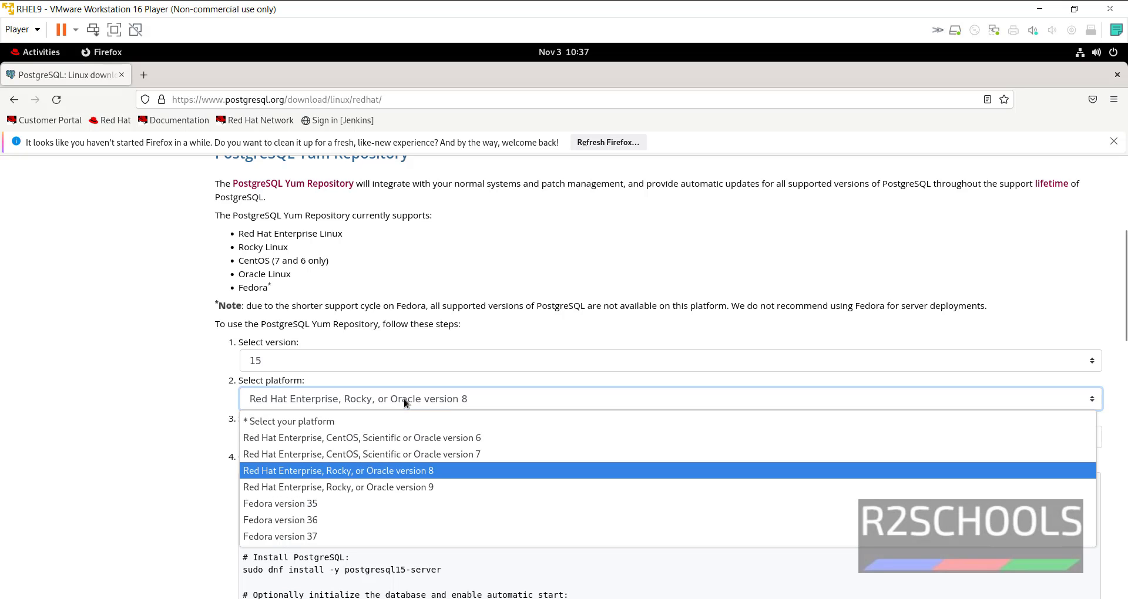
pyautogui.click(386, 489)
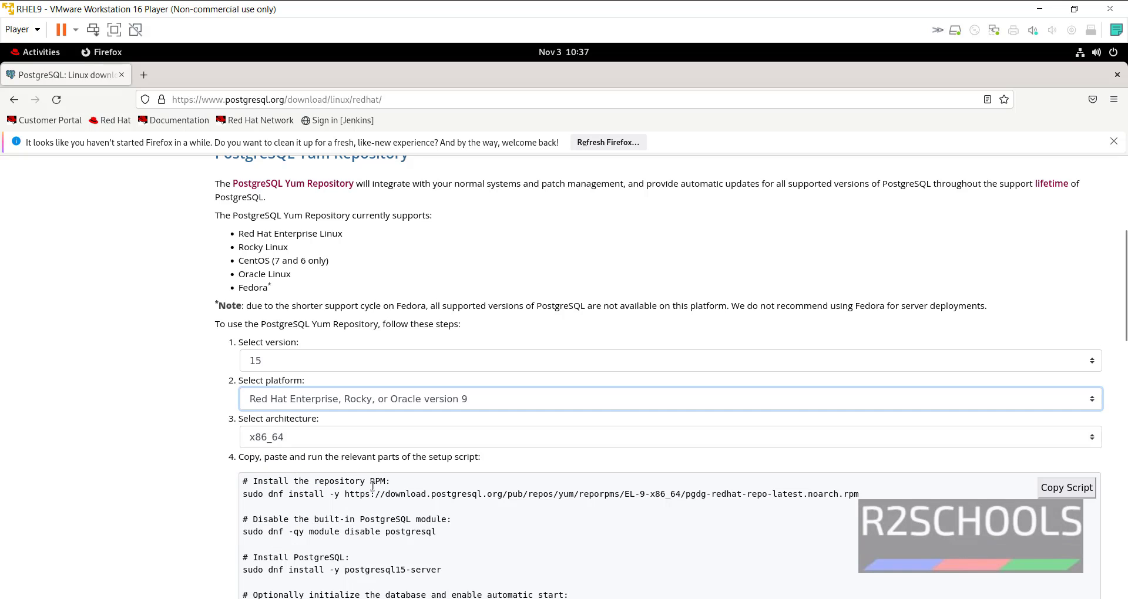
pyautogui.click(320, 447)
pyautogui.click(320, 447)
pyautogui.click(320, 447)
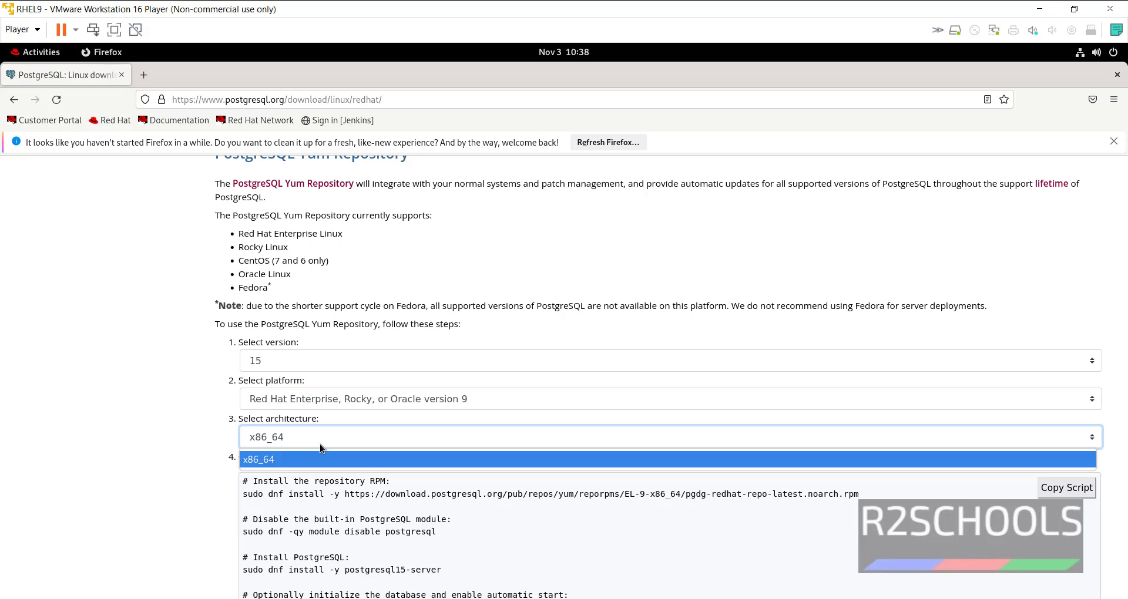
pyautogui.click(320, 448)
pyautogui.scroll(-2, 194, 451)
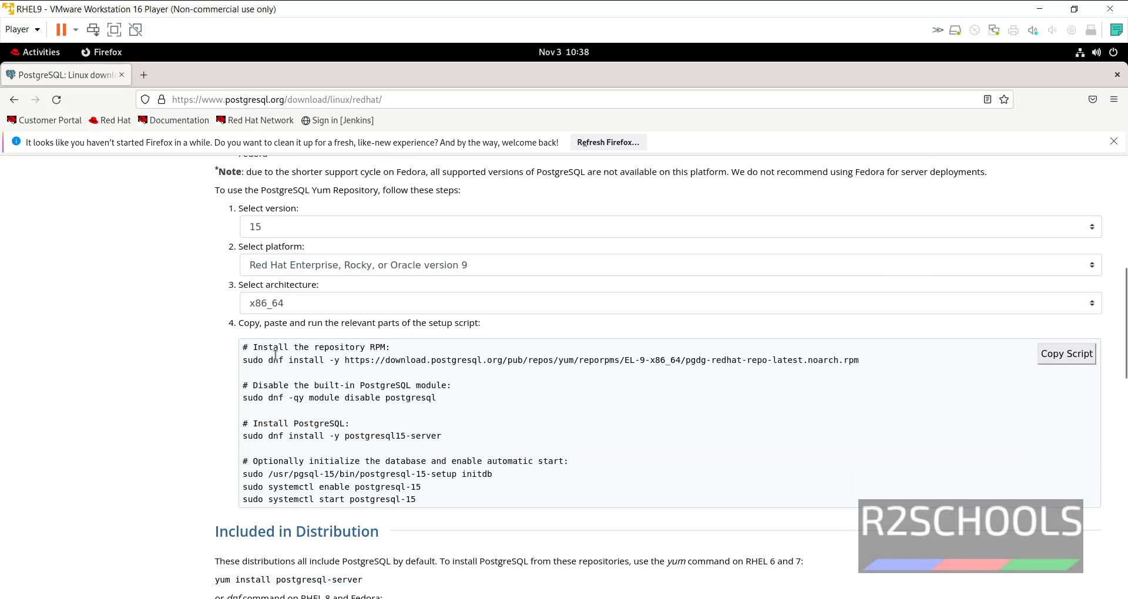
# - Select the EL-9 repository RPM install line and open an enlarged terminal window
pyautogui.moveTo(240, 349); pyautogui.dragTo(421, 487)
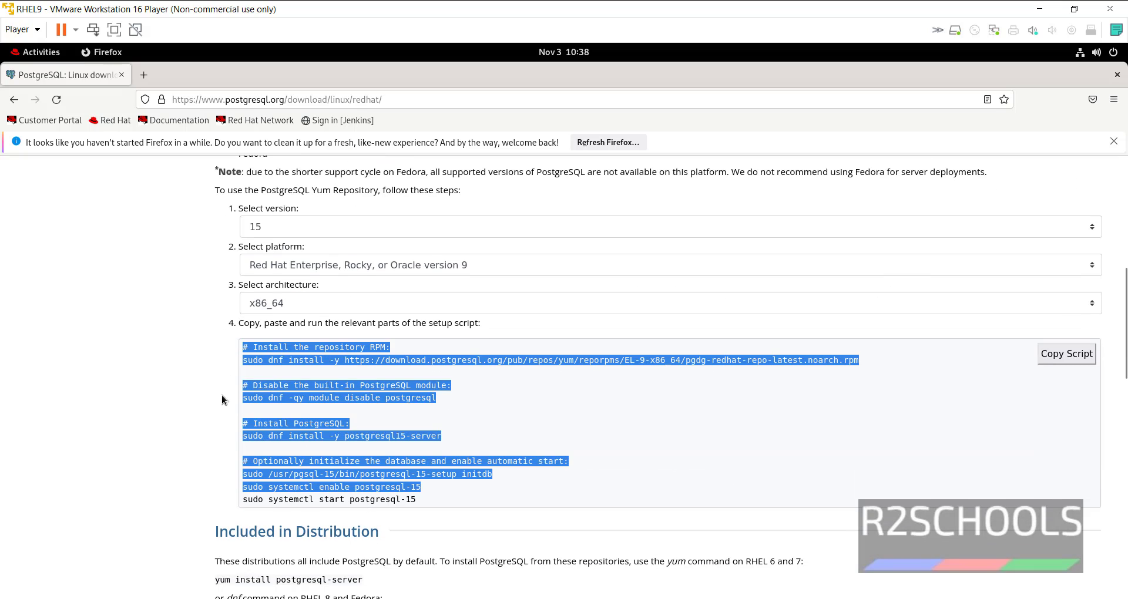
pyautogui.tripleClick(223, 360)
pyautogui.hotkey('ctrl', 'c')
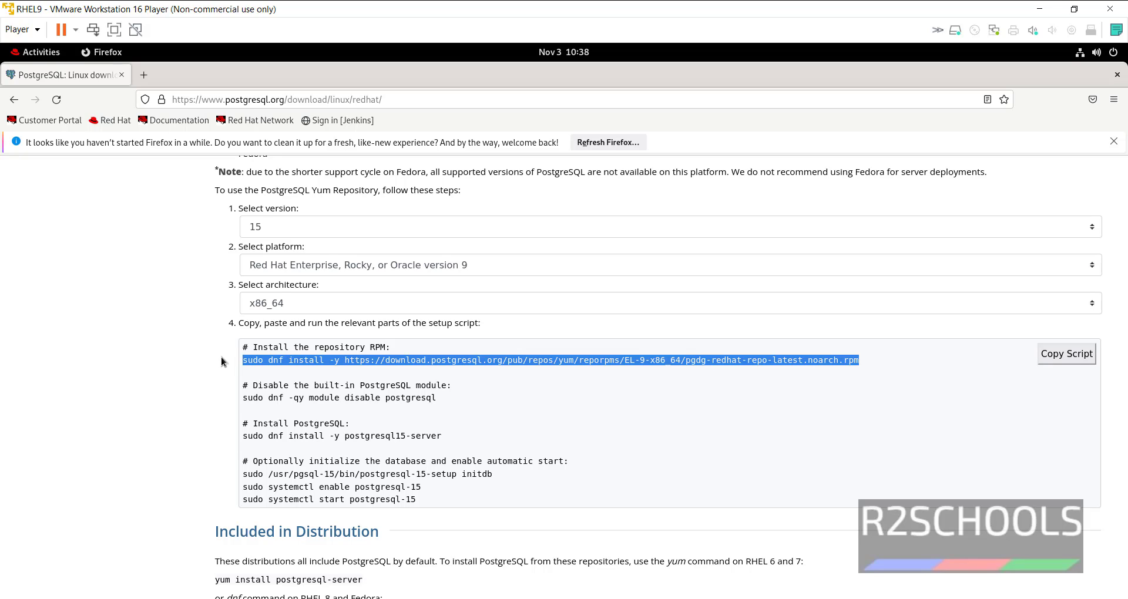
pyautogui.click(41, 53)
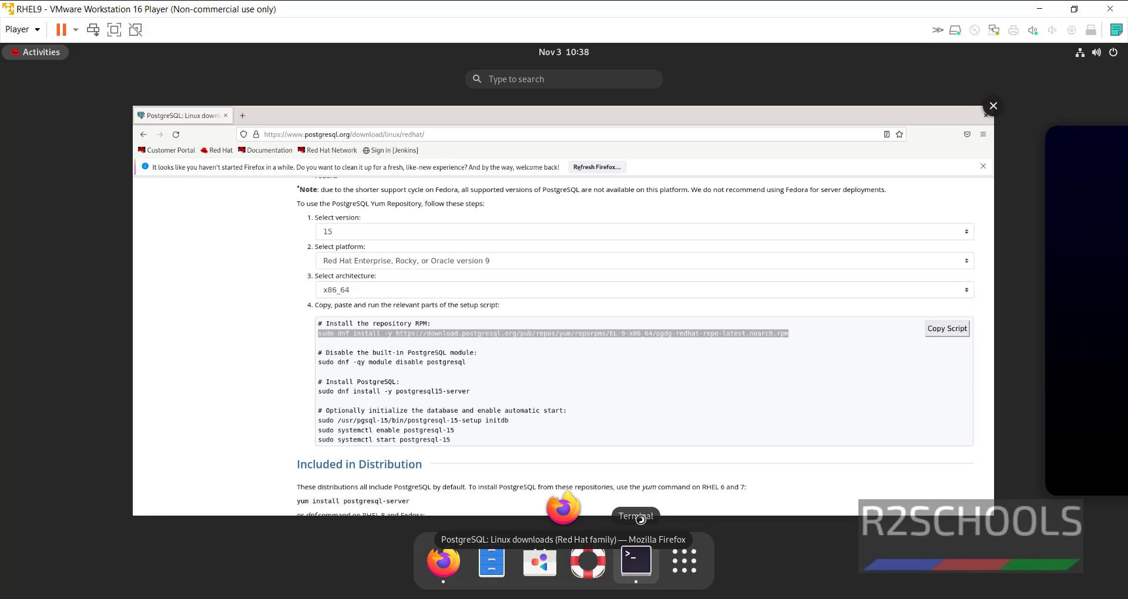
pyautogui.click(607, 315)
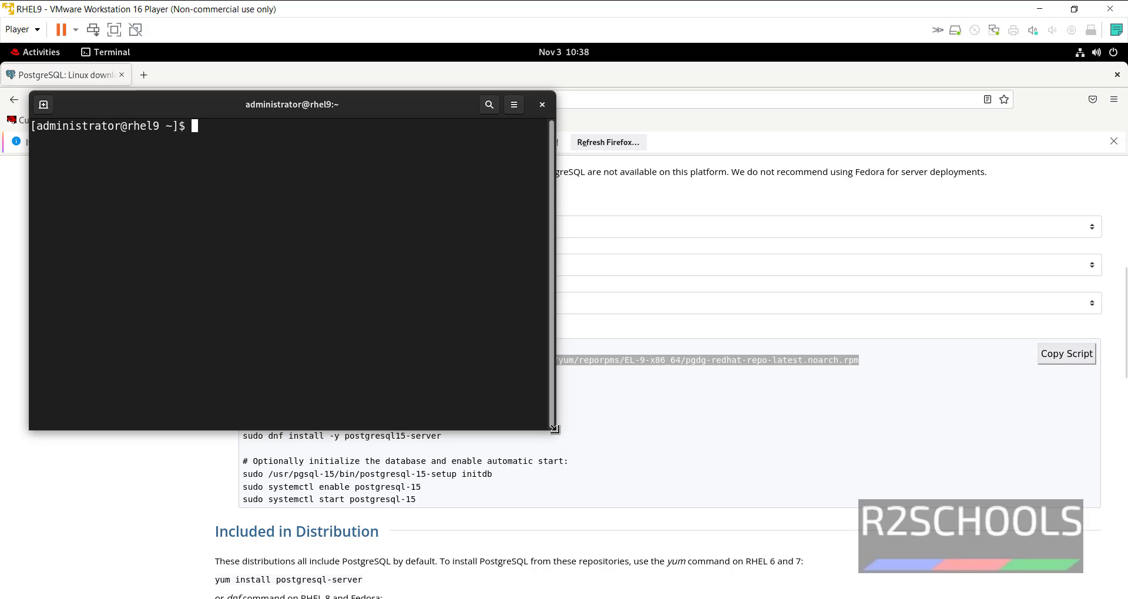
pyautogui.moveTo(555, 430); pyautogui.dragTo(1066, 574)
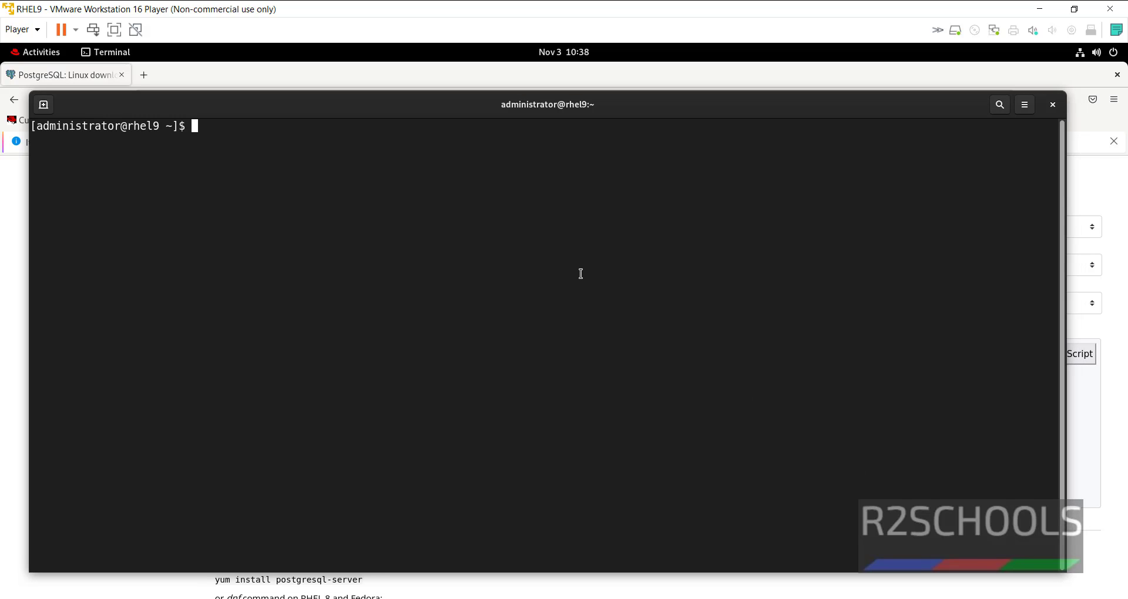
# - Paste and run the repository RPM install with sudo; pgdg-redhat-repo is already installed
pyautogui.rightClick(582, 275)
pyautogui.click(608, 316)
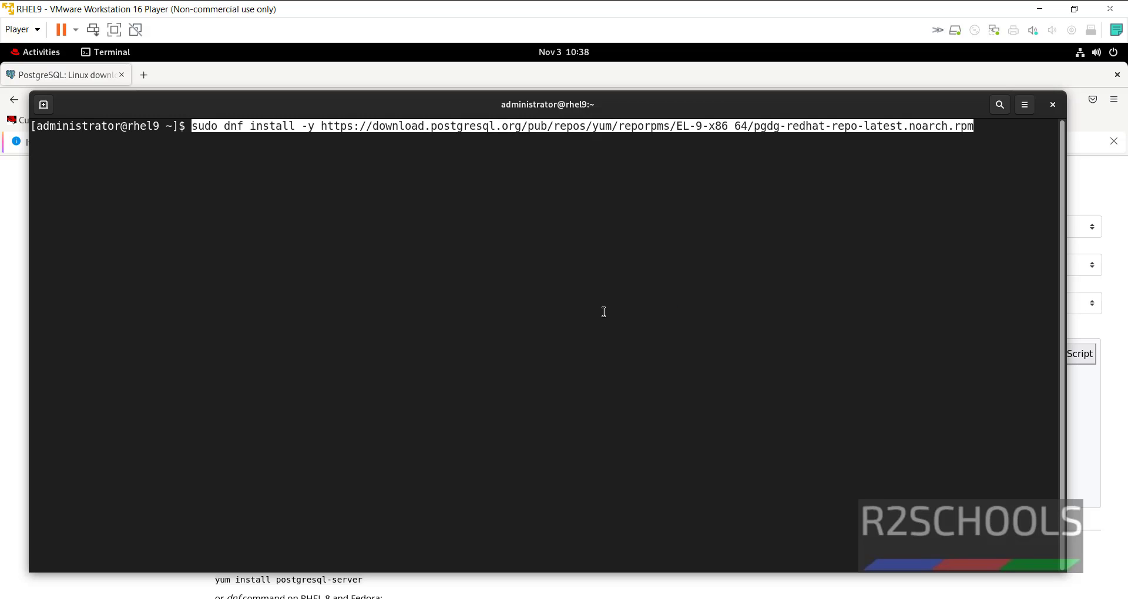
pyautogui.press('Return')
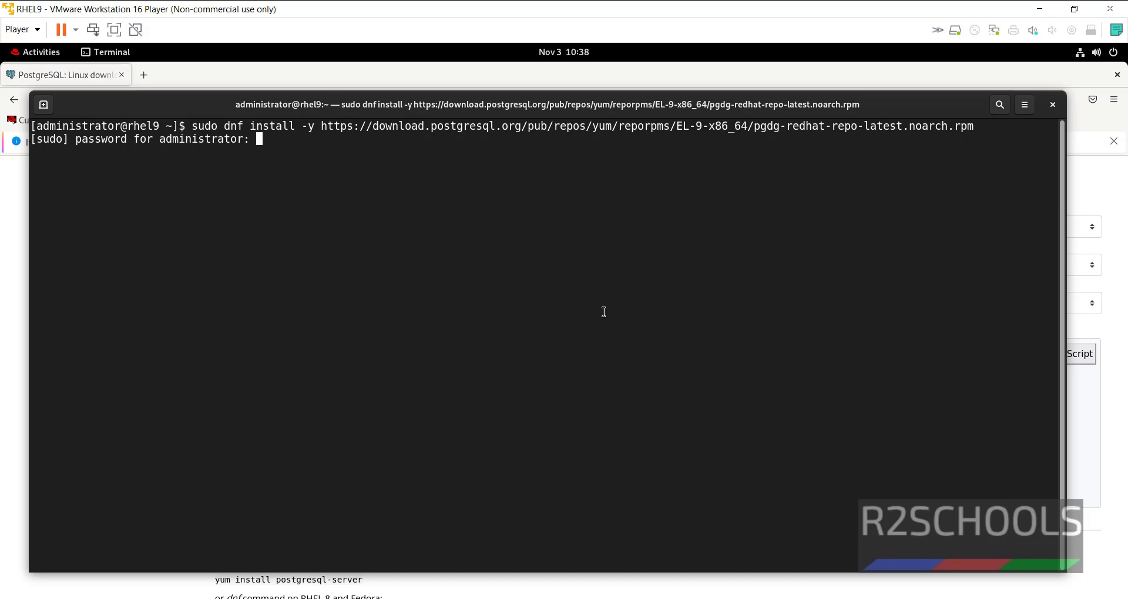
pyautogui.press('Return')
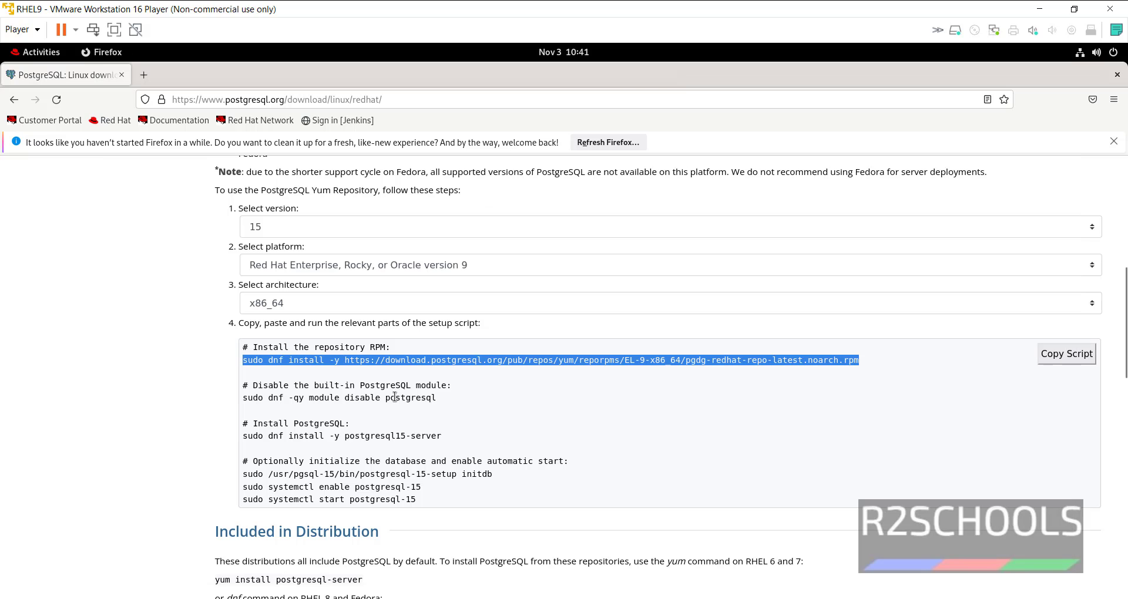
# - Run 'sudo dnf -qy module disable postgresql', which errors: missing groups or modules: postgresql
pyautogui.moveTo(434, 399); pyautogui.dragTo(241, 397)
pyautogui.hotkey('ctrl', 'c')
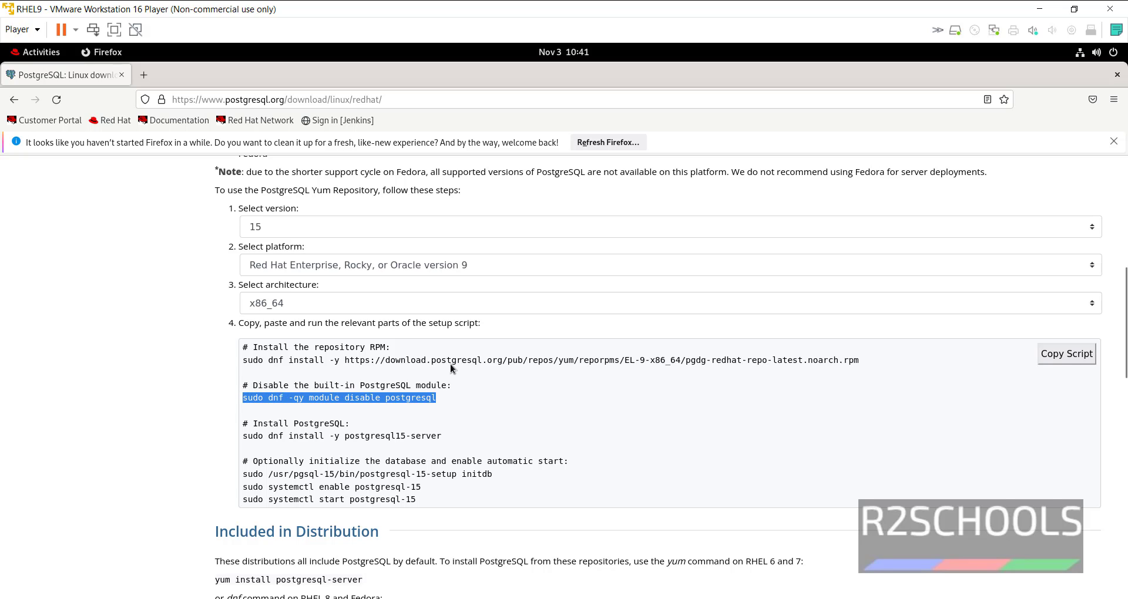
pyautogui.hotkey('alt', 'Tab')
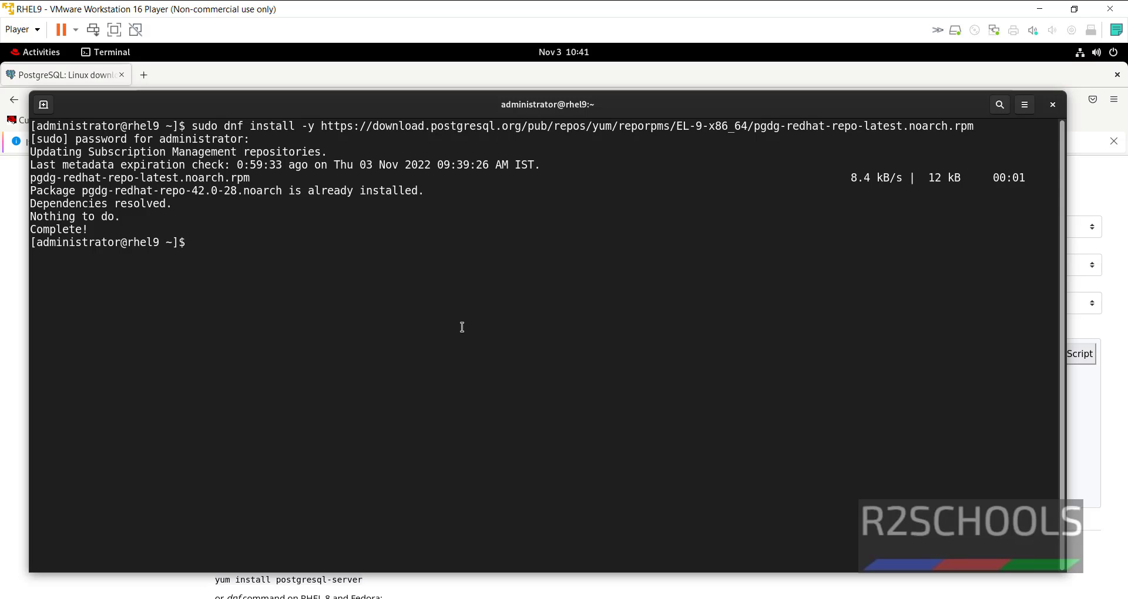
pyautogui.hotkey('alt', 'Tab')
pyautogui.hotkey('alt', 'Tab')
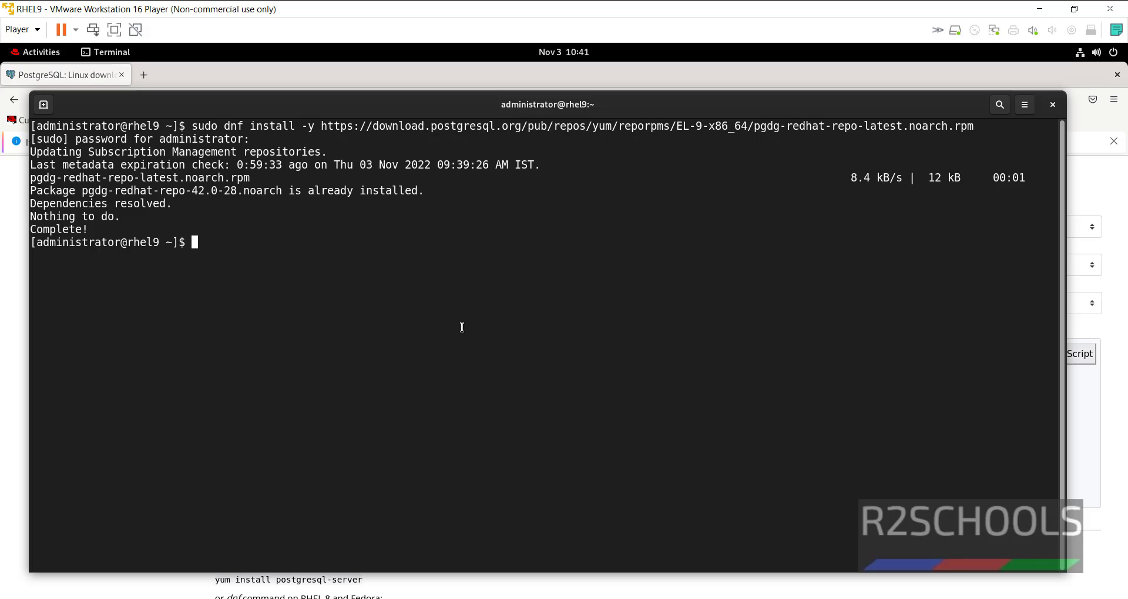
pyautogui.rightClick(461, 327)
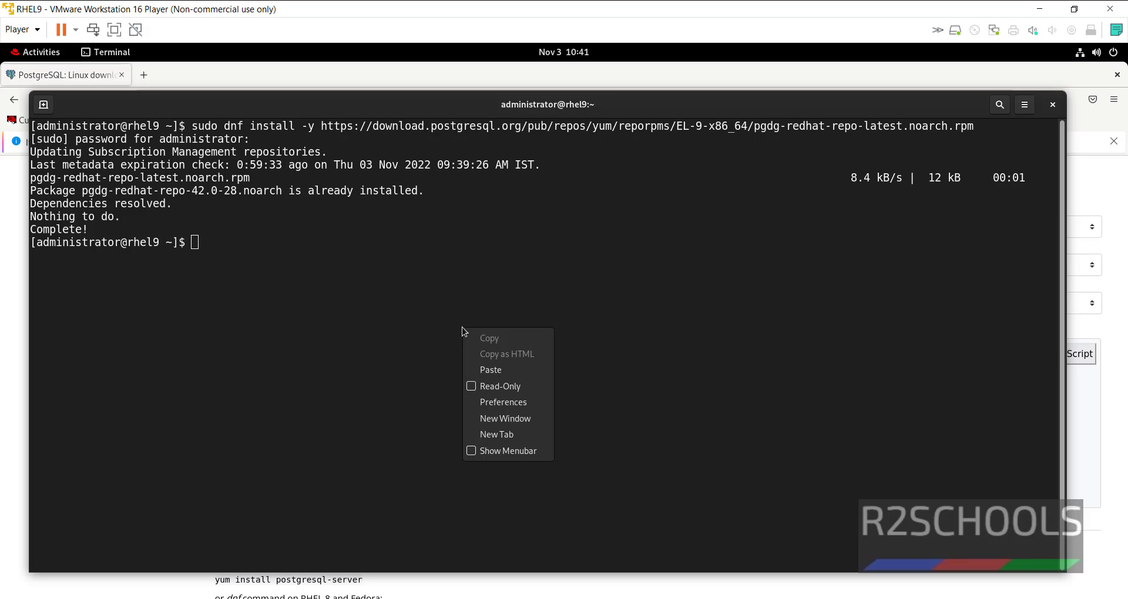
pyautogui.click(483, 367)
pyautogui.press('Return')
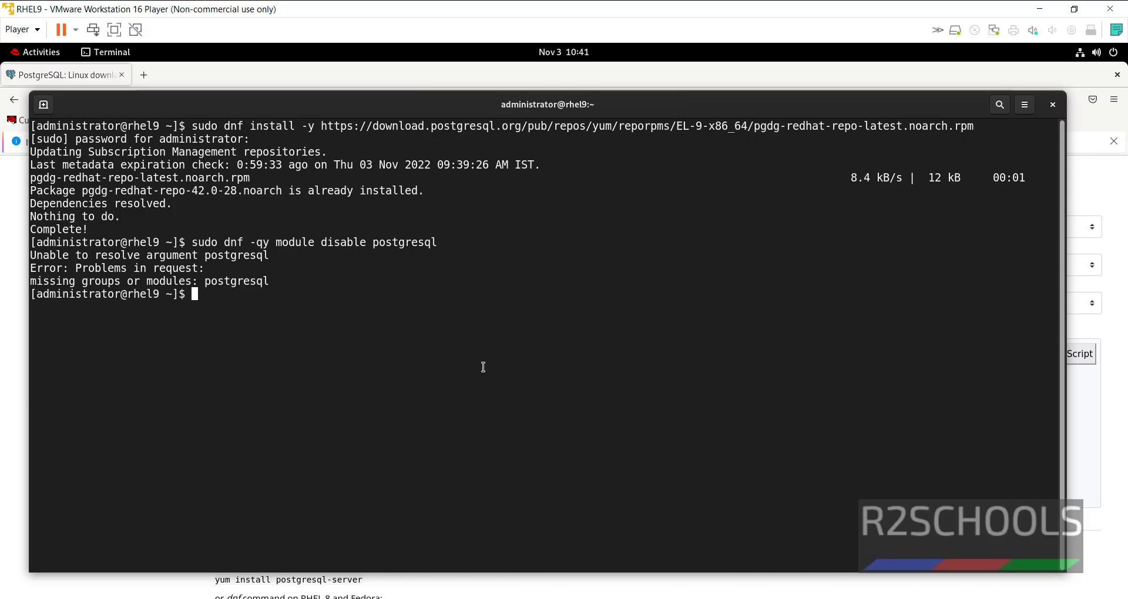
pyautogui.hotkey('alt', 'Tab')
pyautogui.moveTo(441, 435); pyautogui.dragTo(242, 442)
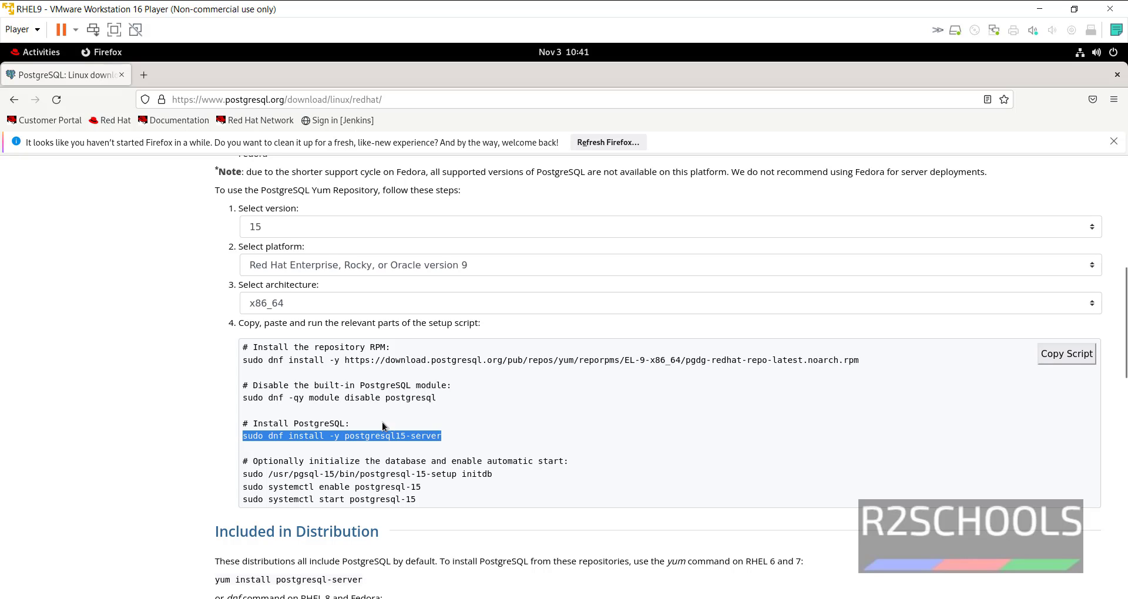
# - Copy the postgresql15-server install command from the setup script into the terminal prompt
pyautogui.click(436, 445)
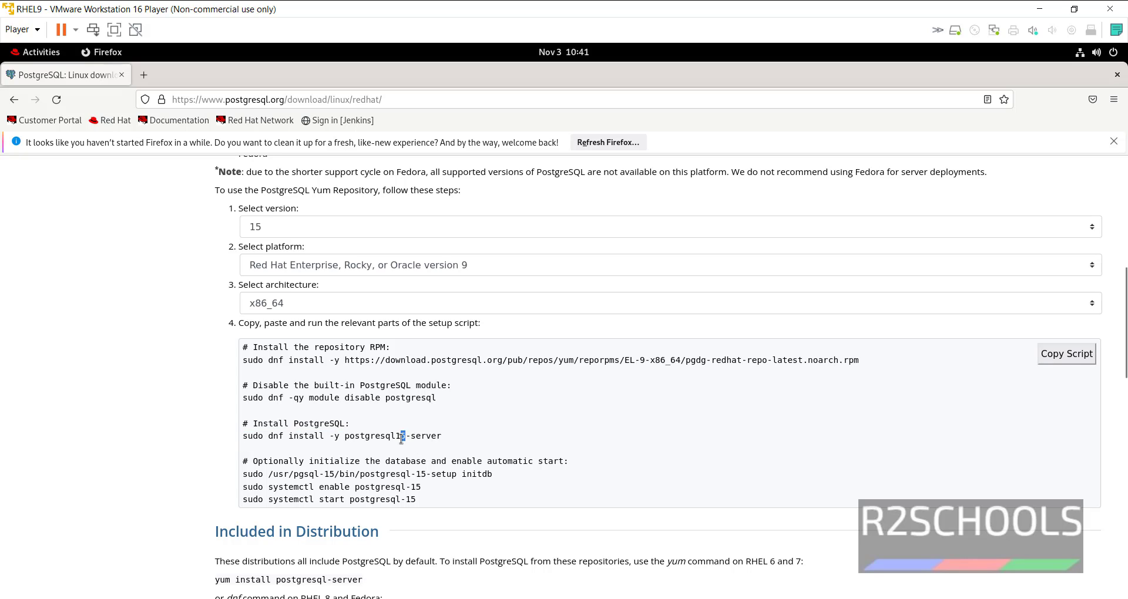
pyautogui.moveTo(410, 435); pyautogui.dragTo(406, 436)
pyautogui.moveTo(446, 440); pyautogui.dragTo(249, 441)
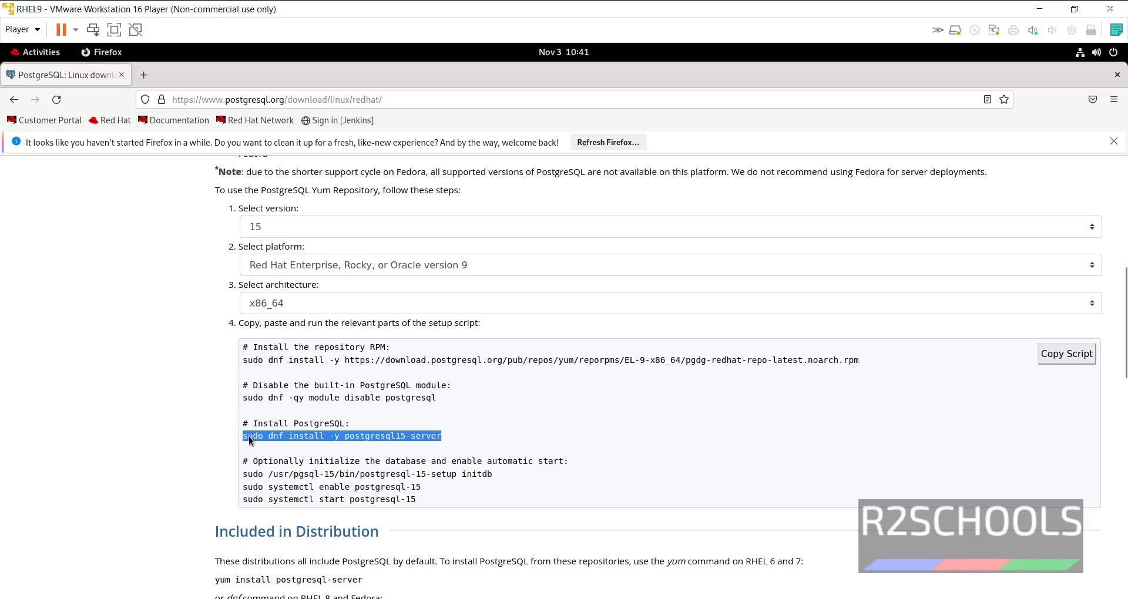
pyautogui.rightClick(268, 436)
pyautogui.click(306, 453)
pyautogui.hotkey('alt', 'Tab')
pyautogui.rightClick(497, 343)
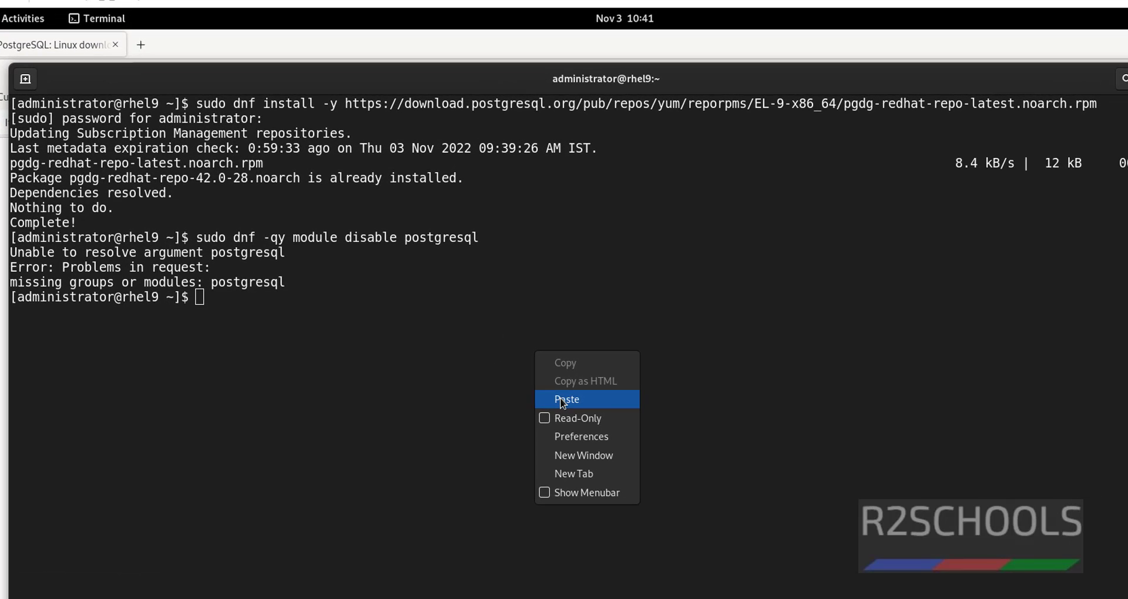
pyautogui.click(562, 401)
# - Edit the version digit in the pasted package name, settling on 5
pyautogui.press('Left')
pyautogui.press('Left')
pyautogui.press('Left')
pyautogui.press('Left')
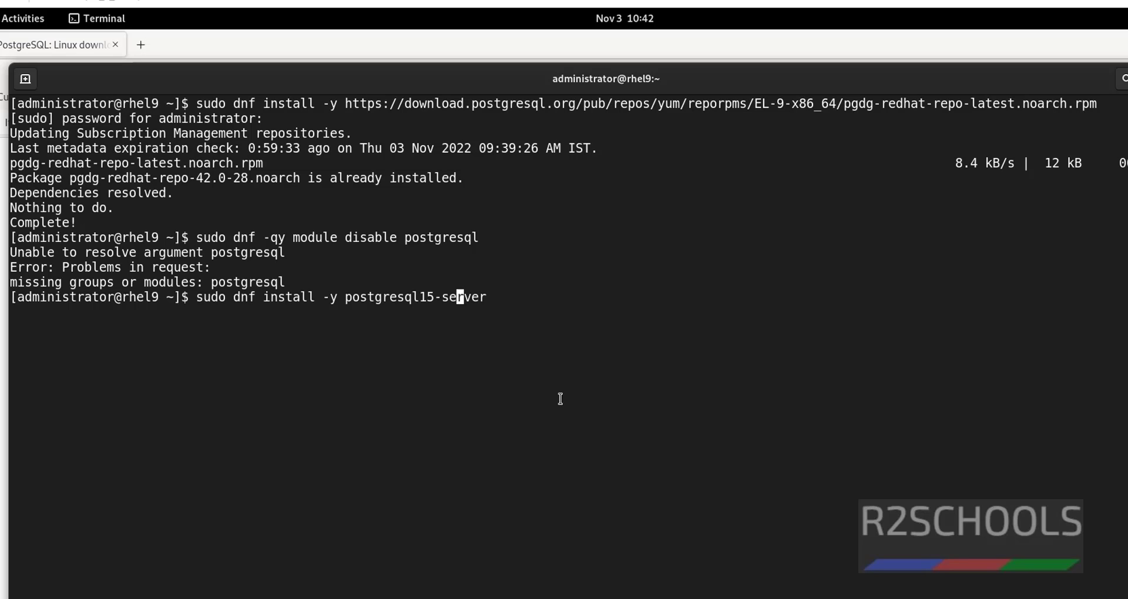
pyautogui.press('Left')
pyautogui.press('Left')
pyautogui.press('Left')
pyautogui.press('BackSpace')
pyautogui.write('5')
pyautogui.press('BackSpace')
pyautogui.write('3')
pyautogui.press('BackSpace')
pyautogui.write('5')
# - Add postgresql-contrib and postgresql15-client and run it; after the no-match error, recall it and drop the client package
pyautogui.press('End')
pyautogui.write('postgresql-con')
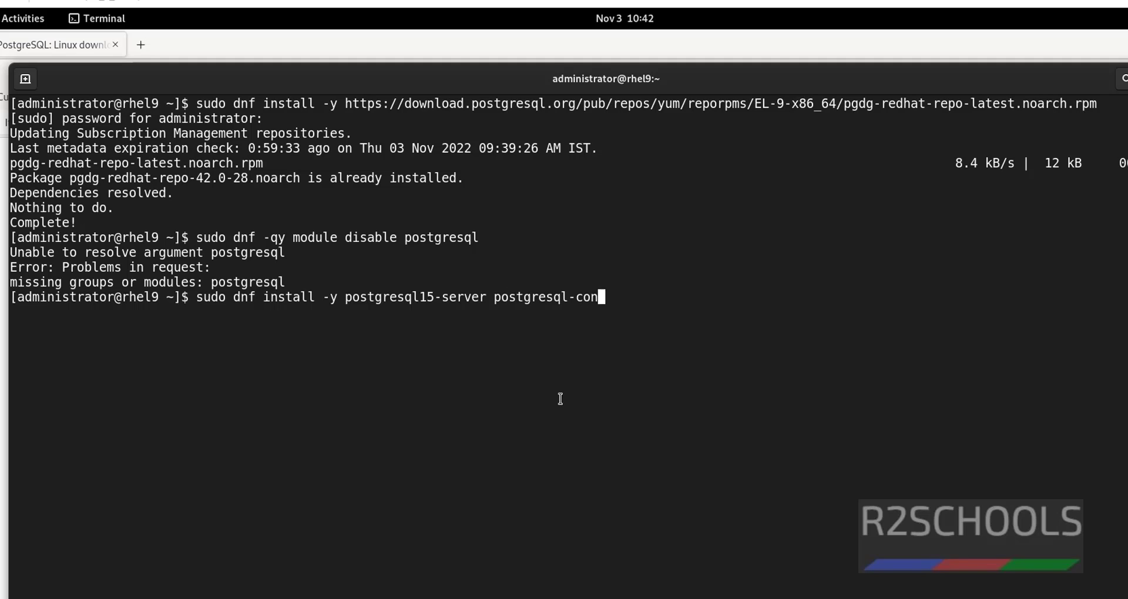
pyautogui.write('trib postgresql')
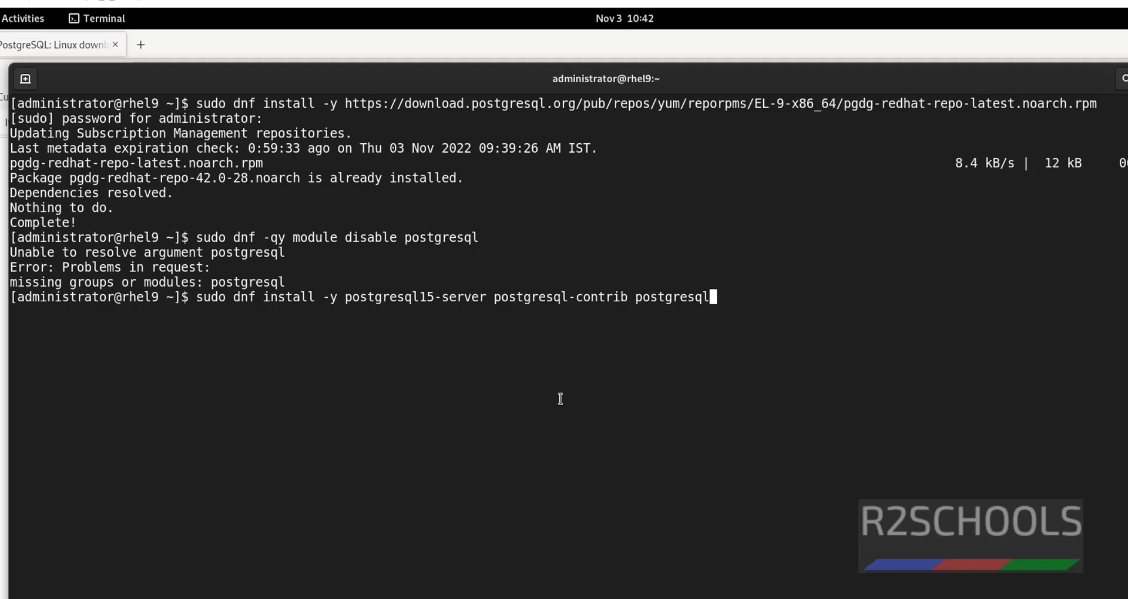
pyautogui.write('15-client')
pyautogui.press('Return')
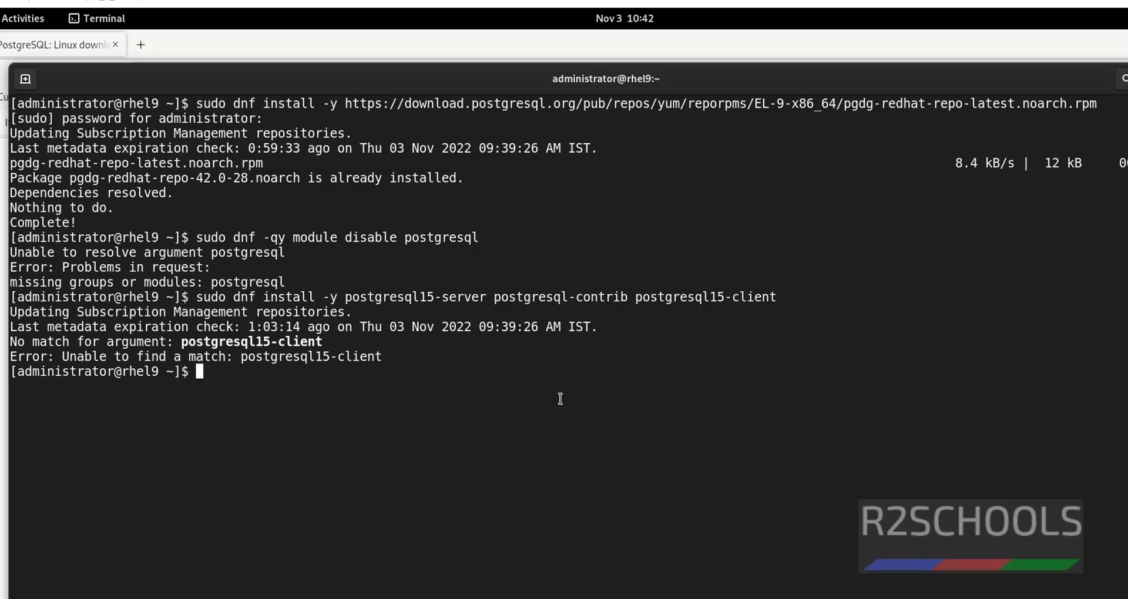
pyautogui.press('Up')
pyautogui.press('BackSpace')
pyautogui.press('BackSpace')
pyautogui.press('BackSpace')
pyautogui.press('BackSpace')
pyautogui.press('BackSpace')
pyautogui.press('BackSpace')
pyautogui.press('BackSpace')
pyautogui.press('BackSpace')
pyautogui.press('BackSpace')
pyautogui.press('BackSpace')
pyautogui.press('BackSpace')
pyautogui.press('BackSpace')
pyautogui.press('BackSpace')
pyautogui.press('BackSpace')
pyautogui.press('BackSpace')
pyautogui.press('BackSpace')
pyautogui.press('BackSpace')
pyautogui.press('BackSpace')
pyautogui.press('BackSpace')
pyautogui.press('BackSpace')
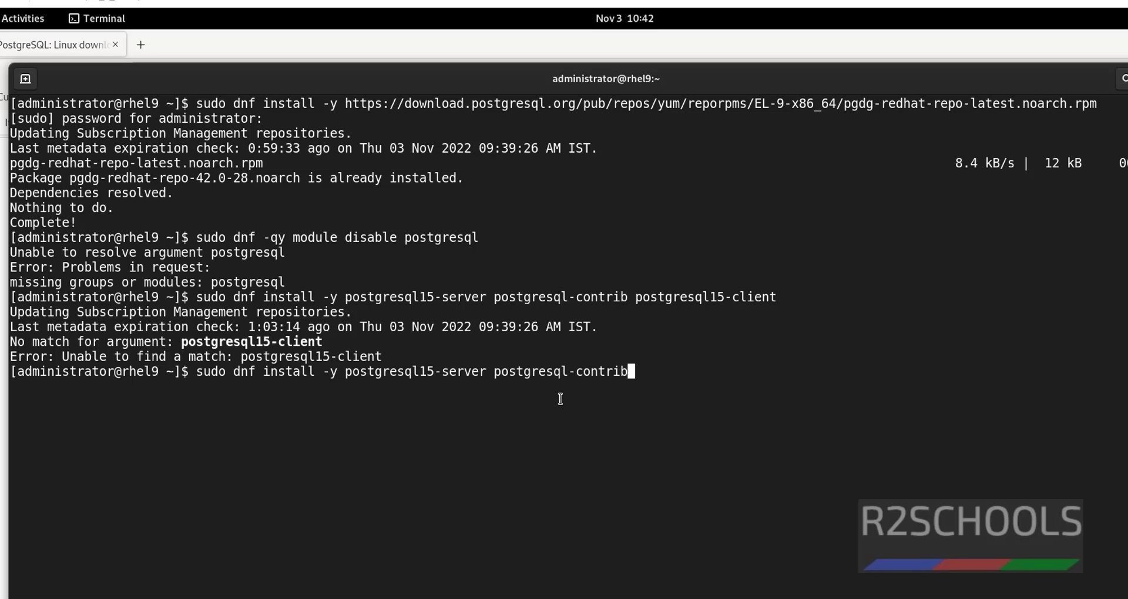
# - Install postgresql15-server and postgresql-contrib, then select the postgresql-15-setup initdb line
pyautogui.press('Return')
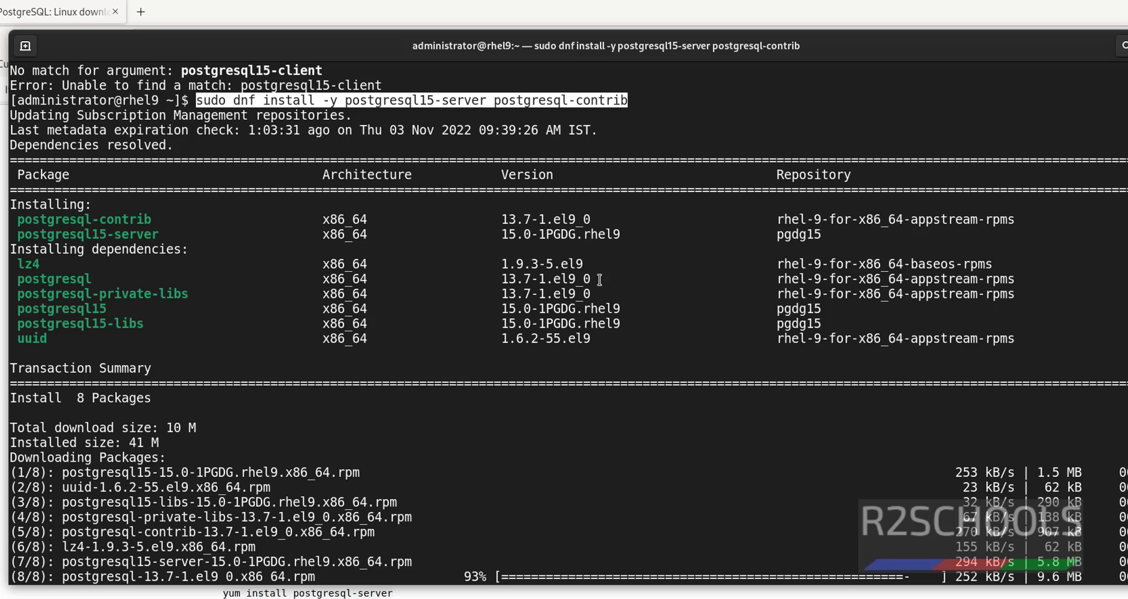
pyautogui.click(351, 98)
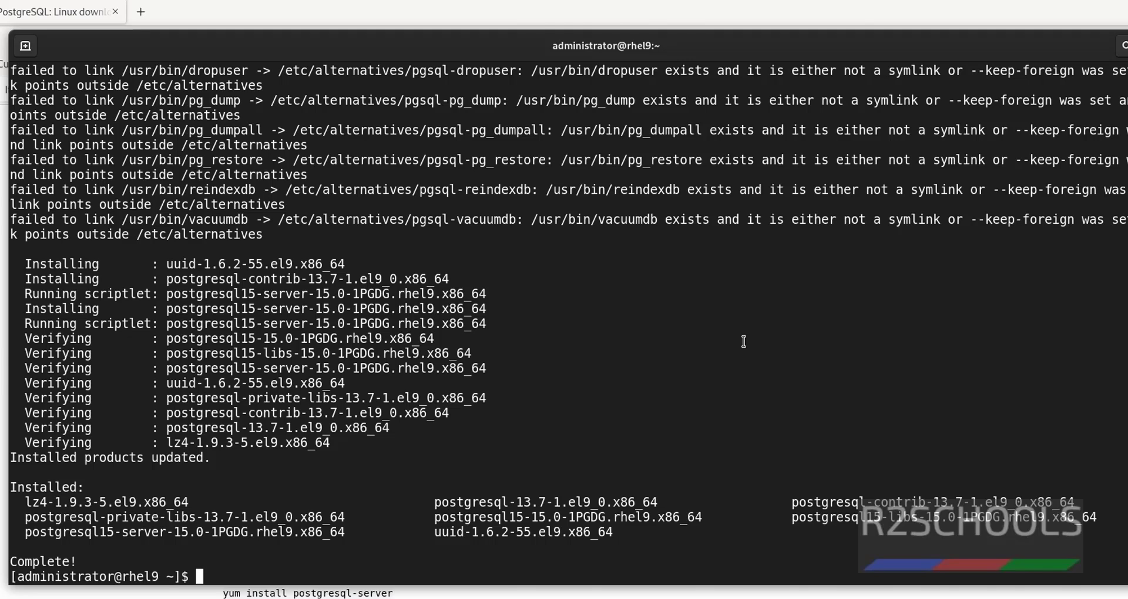
pyautogui.hotkey('alt', 'Tab')
pyautogui.moveTo(255, 471); pyautogui.dragTo(534, 470)
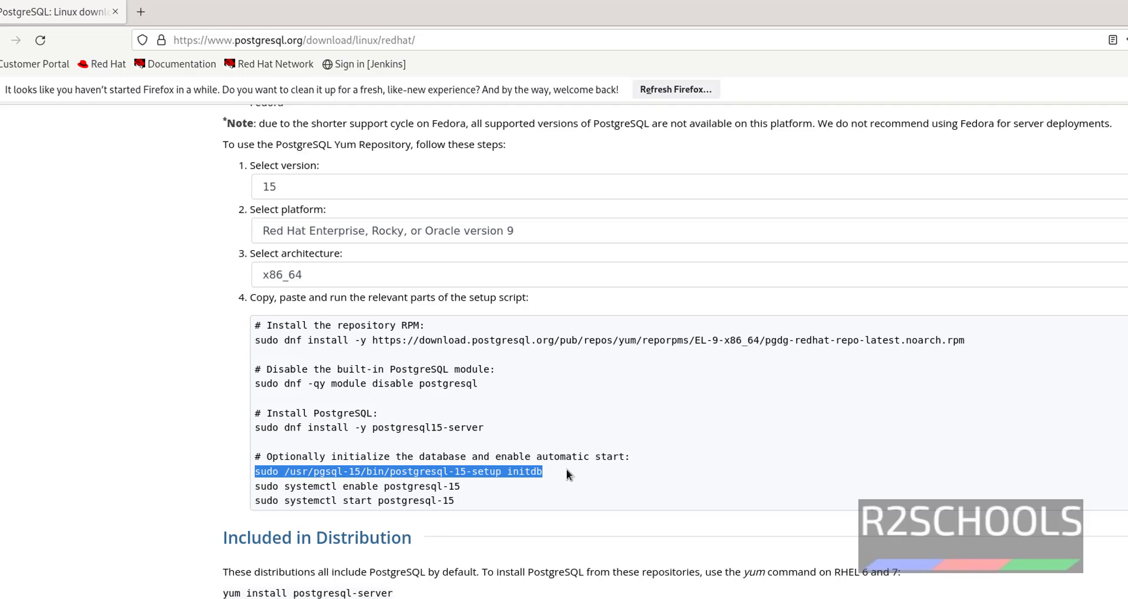
# - Run the postgresql-15-setup initdb command with sudo until it reports OK, then clear the screen
pyautogui.hotkey('alt', 'Tab')
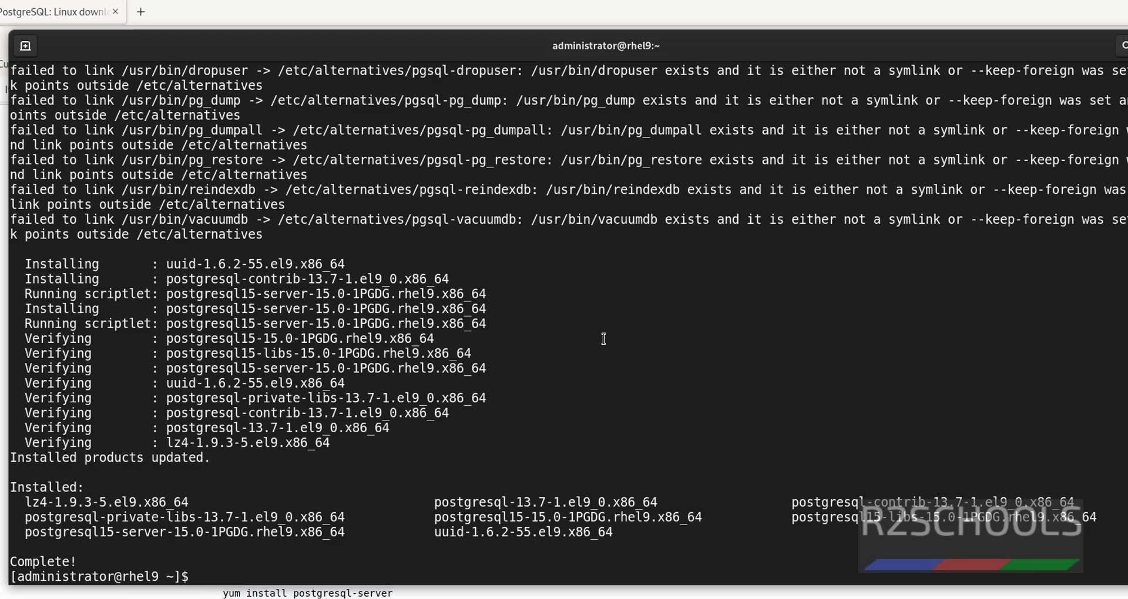
pyautogui.rightClick(604, 339)
pyautogui.click(684, 305)
pyautogui.hotkey('ctrl', 'l')
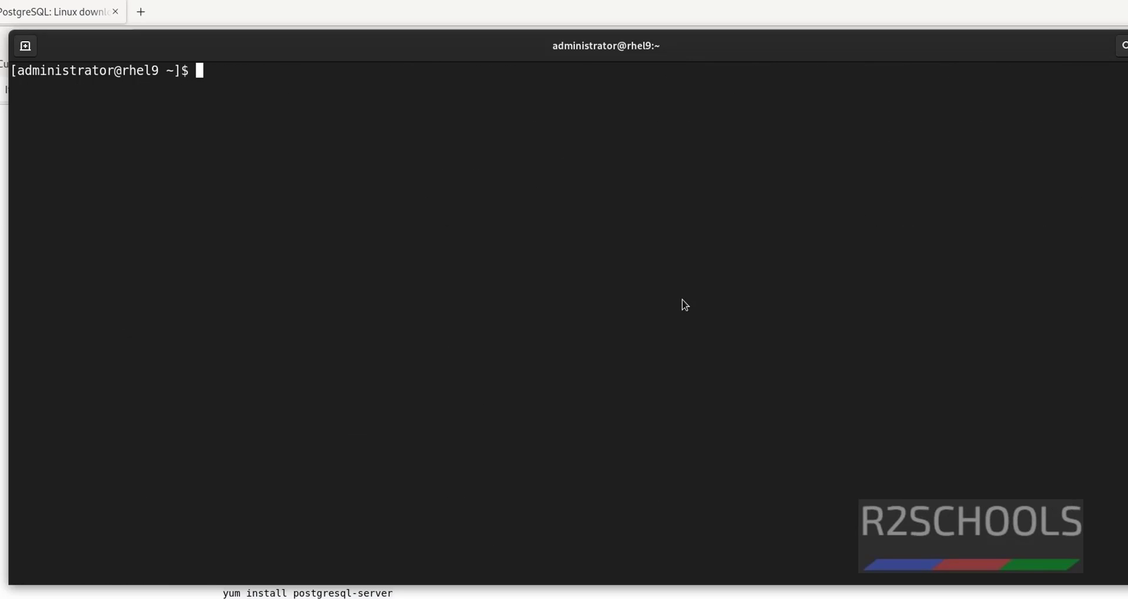
pyautogui.rightClick(636, 277)
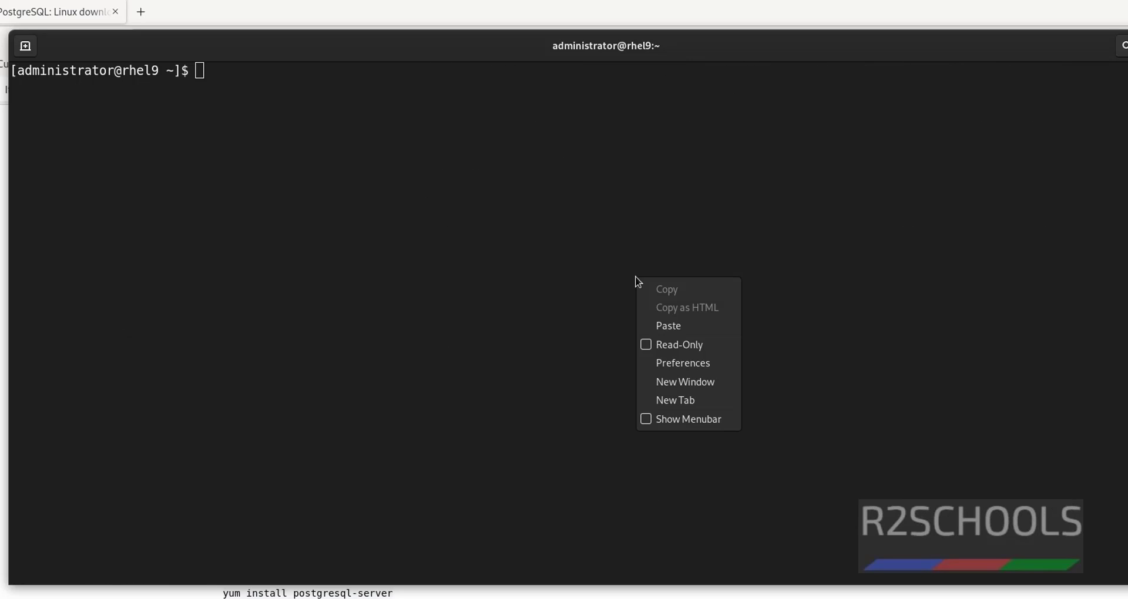
pyautogui.click(666, 326)
pyautogui.press('Return')
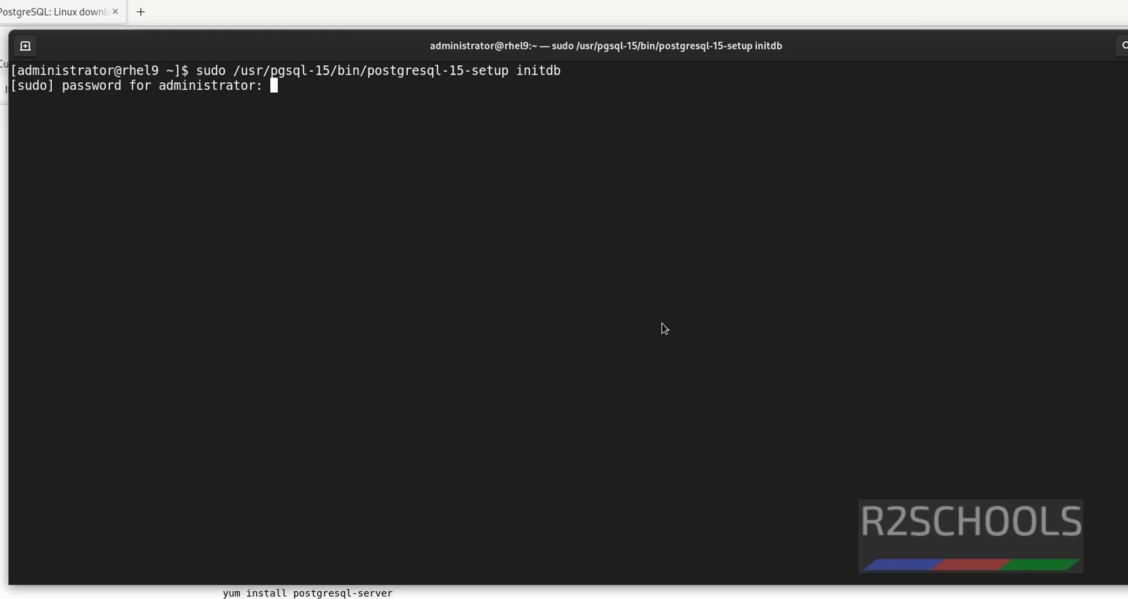
pyautogui.press('Return')
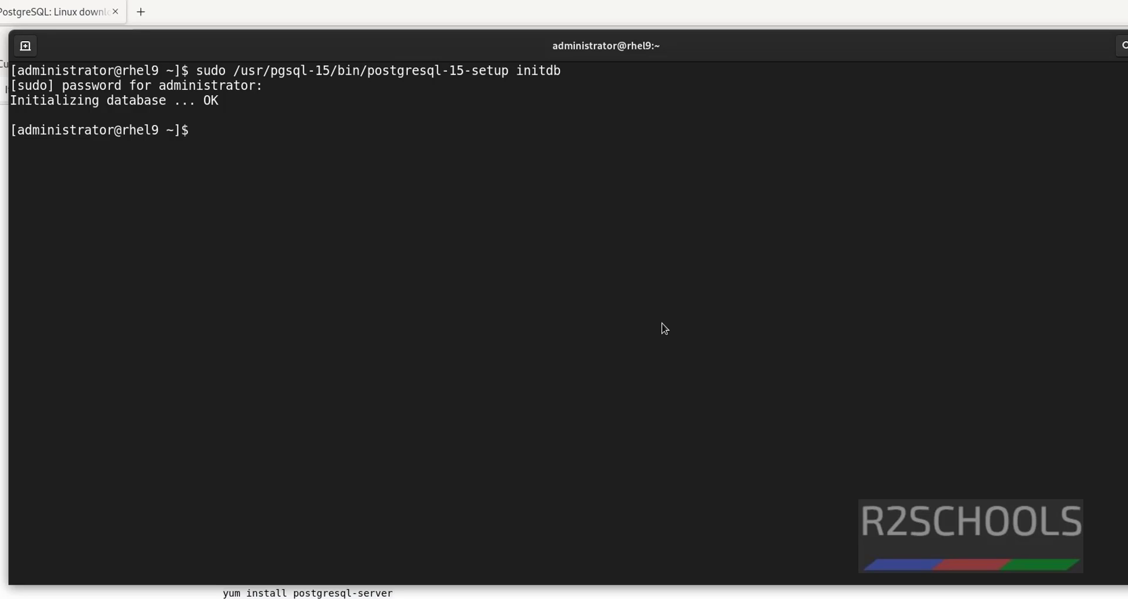
pyautogui.hotkey('ctrl', 'l')
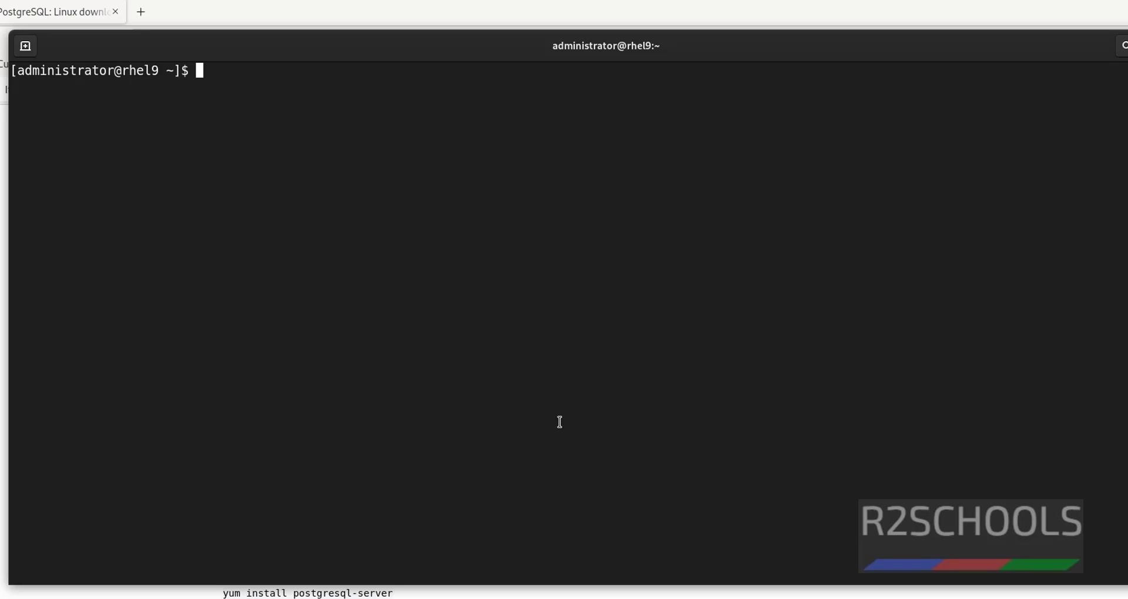
# - Run 'systemctl status postgresql-15' and highlight its inactive (dead) and disabled states
pyautogui.write('systemctl stat')
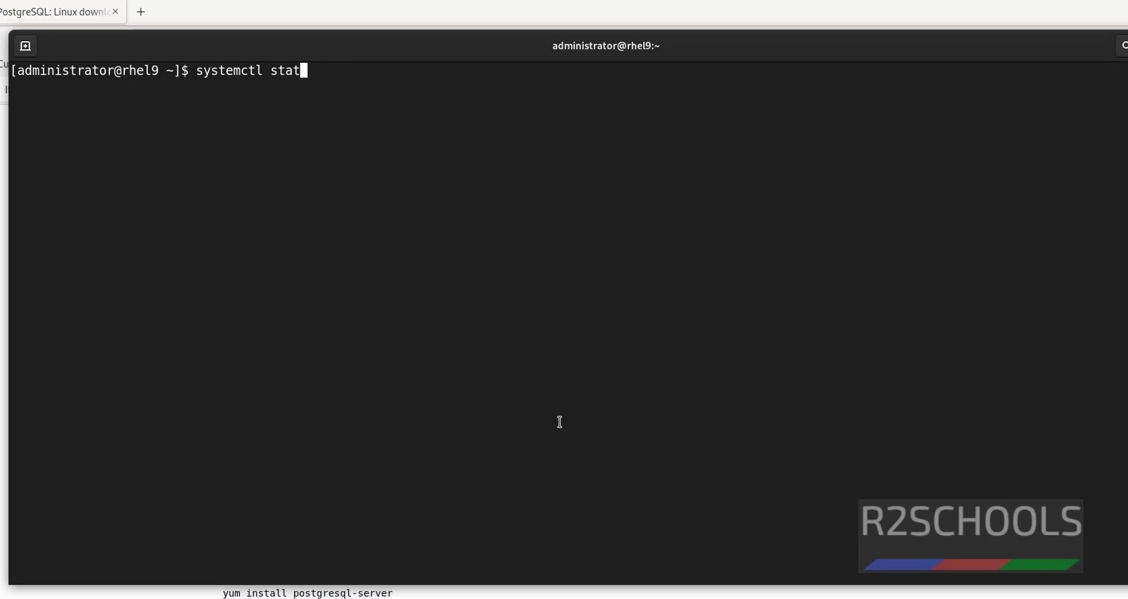
pyautogui.write('us postgresql')
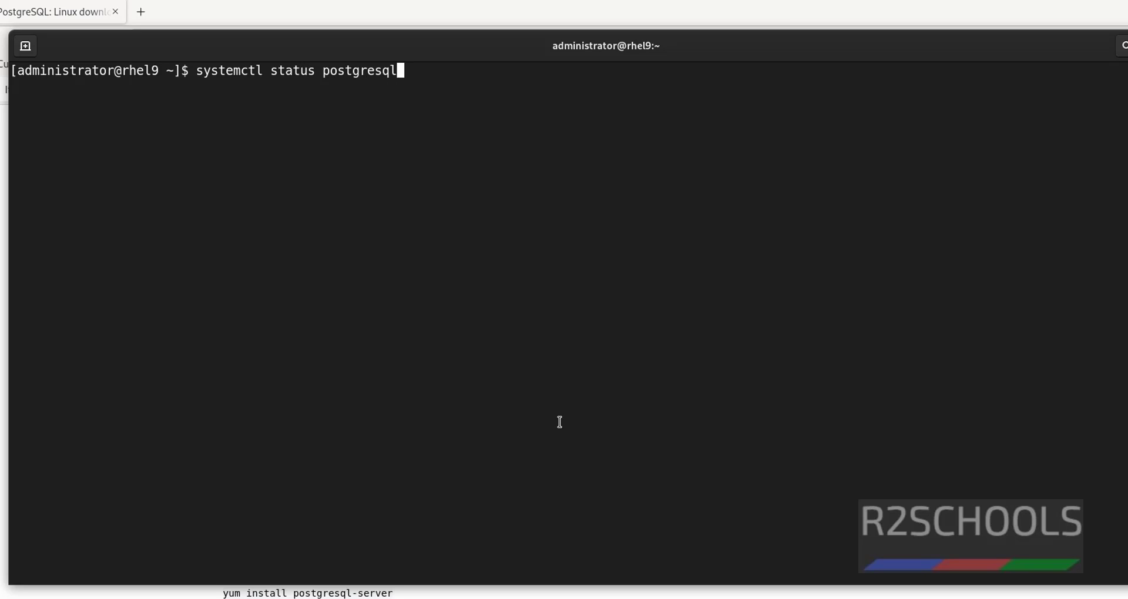
pyautogui.write('-15')
pyautogui.press('Return')
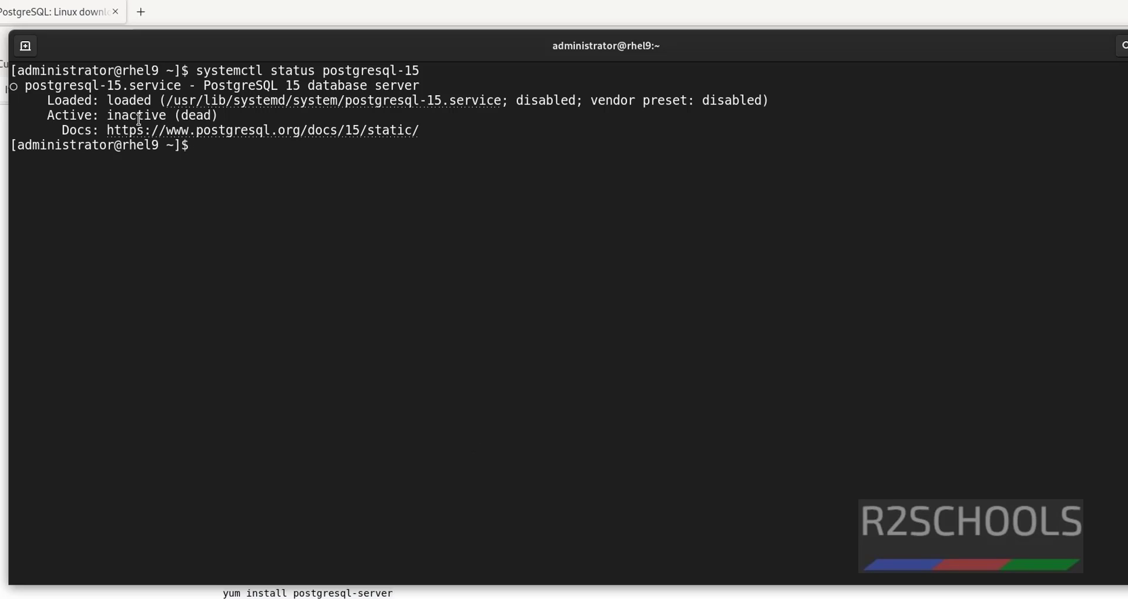
pyautogui.moveTo(101, 115); pyautogui.dragTo(227, 115)
pyautogui.click(241, 170)
pyautogui.moveTo(702, 100); pyautogui.dragTo(764, 100)
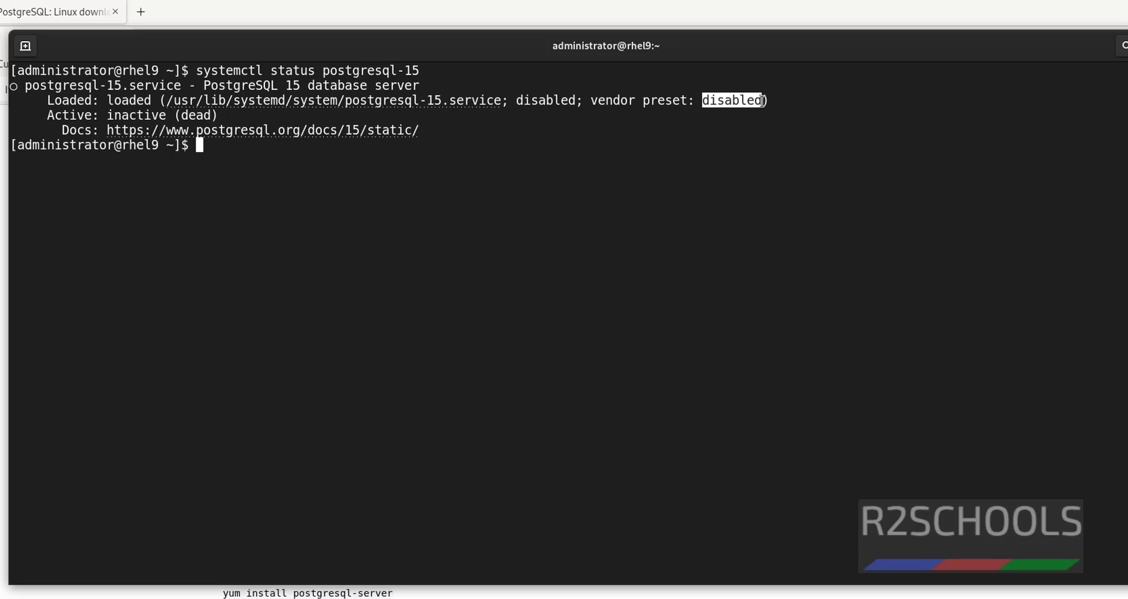
pyautogui.click(663, 178)
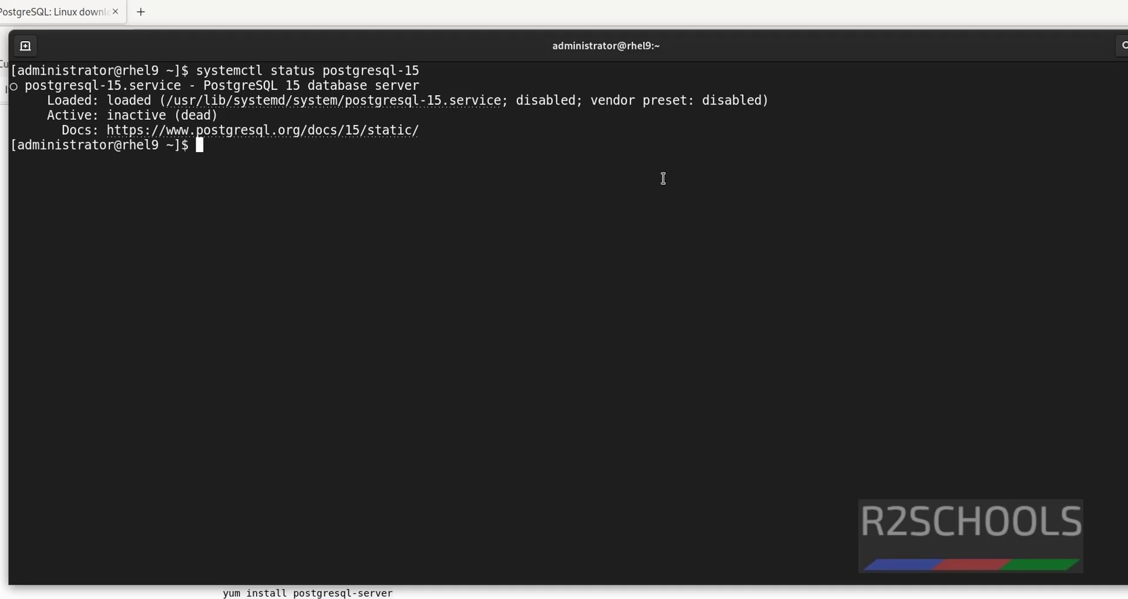
# - Enable and start the postgresql-15 service with sudo systemctl
pyautogui.write('sudo systemct')
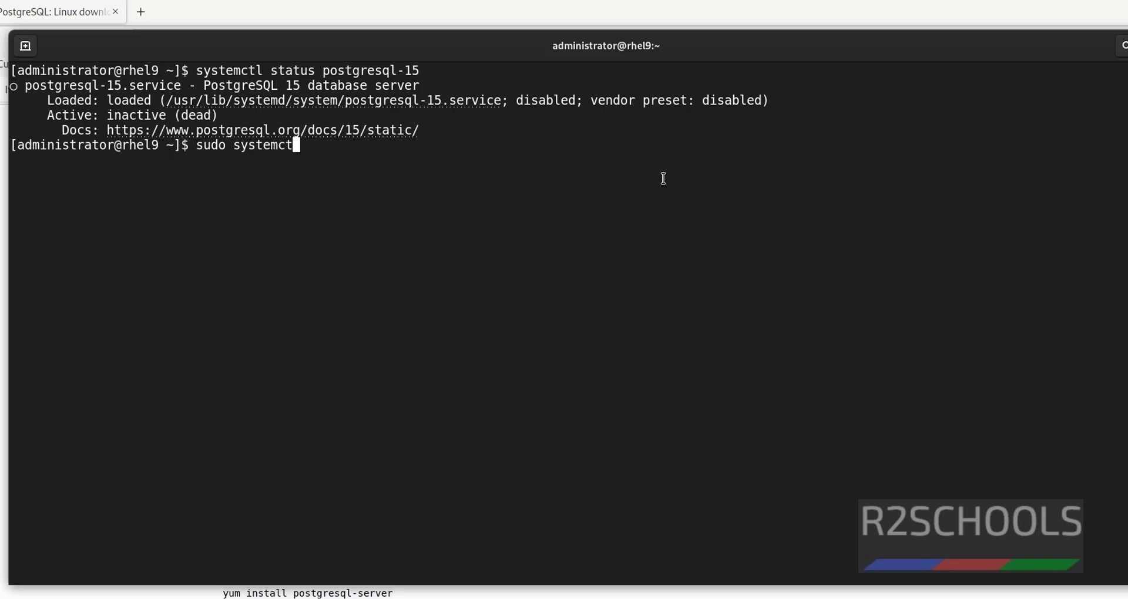
pyautogui.write('l enable postgresql-15')
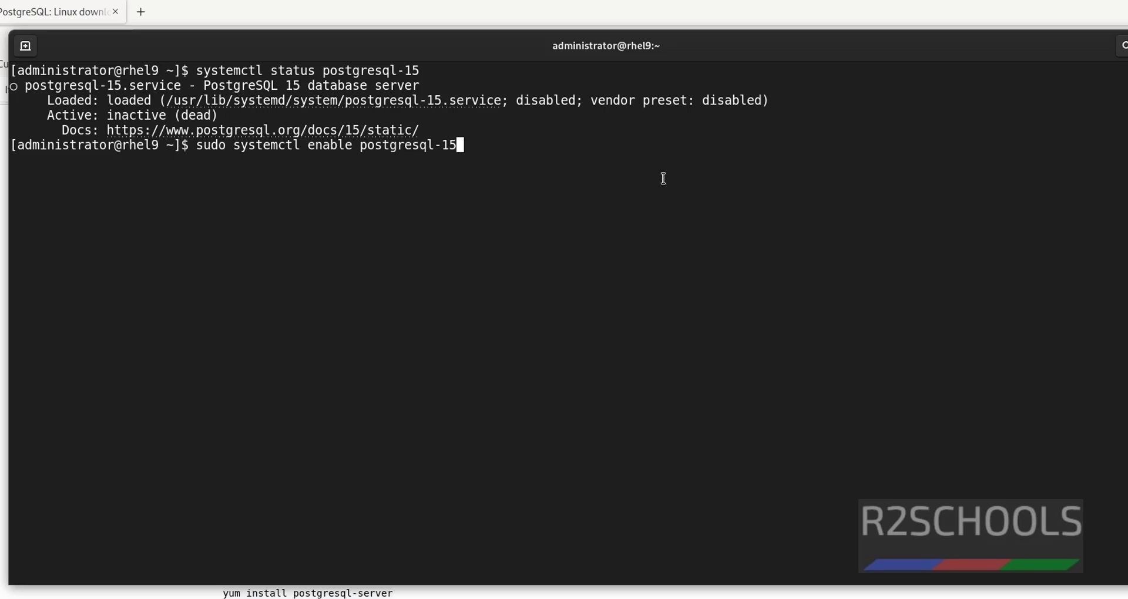
pyautogui.press('Return')
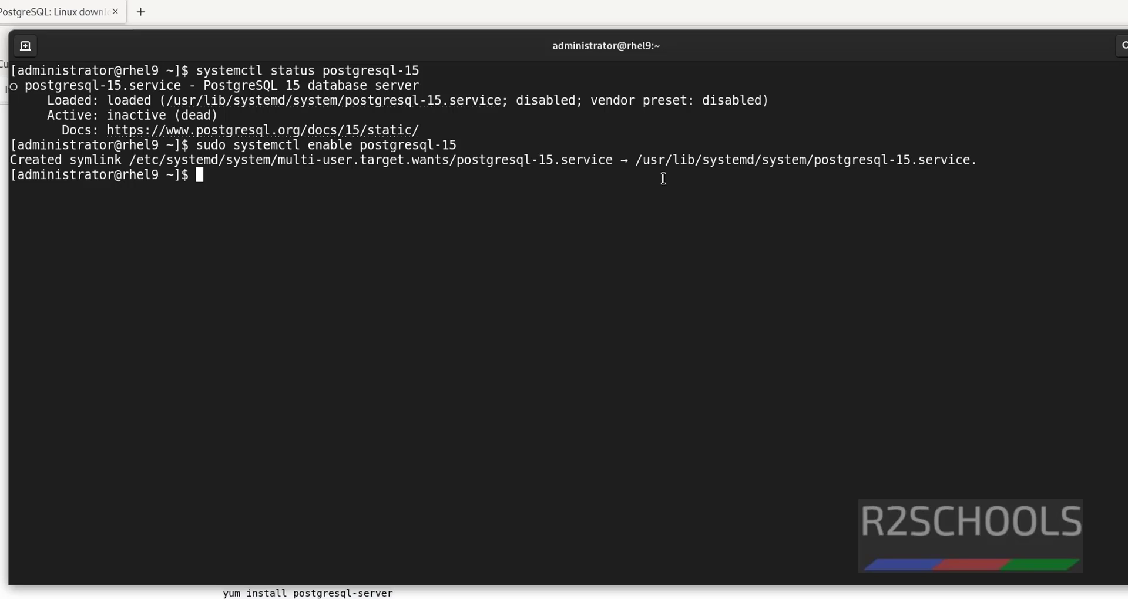
pyautogui.write('sudo system')
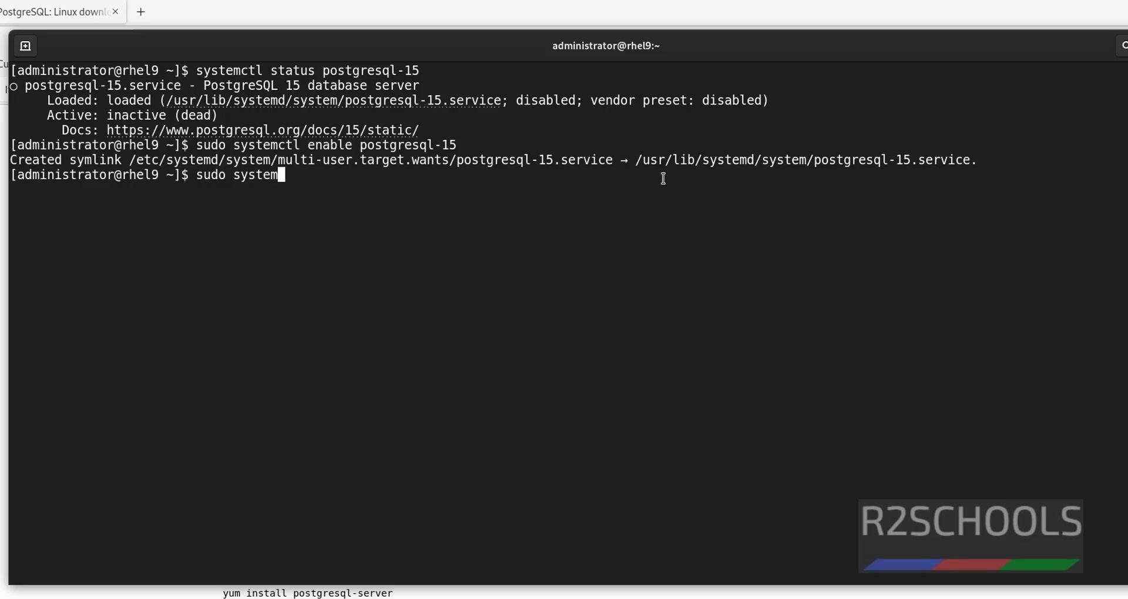
pyautogui.write('ctl start post')
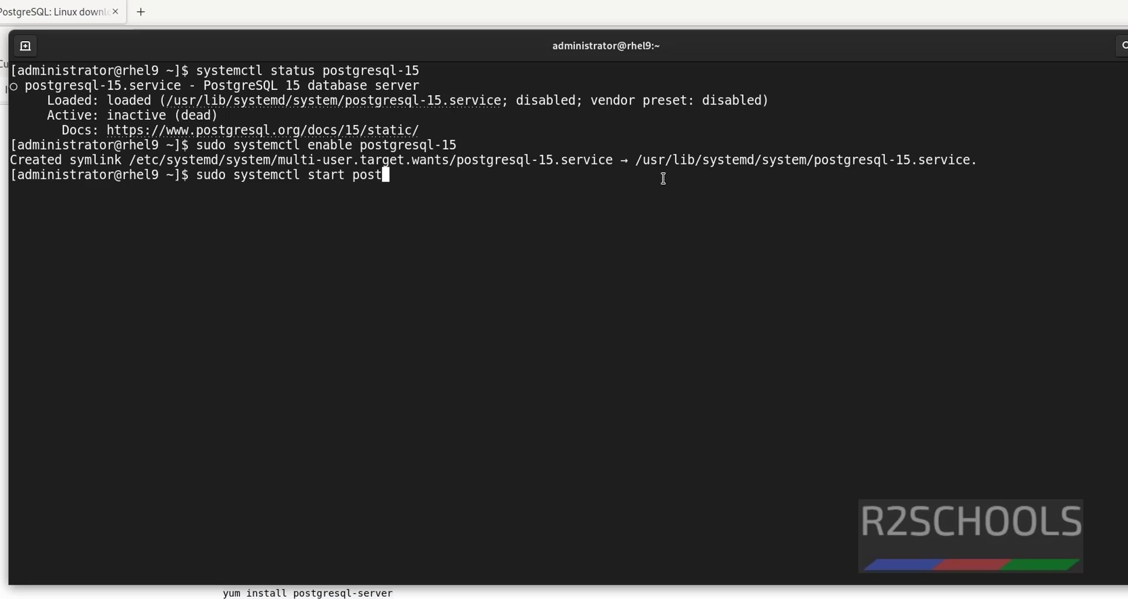
pyautogui.write('gresql')
pyautogui.press('Tab')
pyautogui.press('BackSpace')
pyautogui.press('BackSpace')
pyautogui.press('BackSpace')
pyautogui.press('BackSpace')
pyautogui.press('BackSpace')
pyautogui.press('BackSpace')
pyautogui.press('BackSpace')
pyautogui.press('BackSpace')
pyautogui.press('BackSpace')
pyautogui.press('Return')
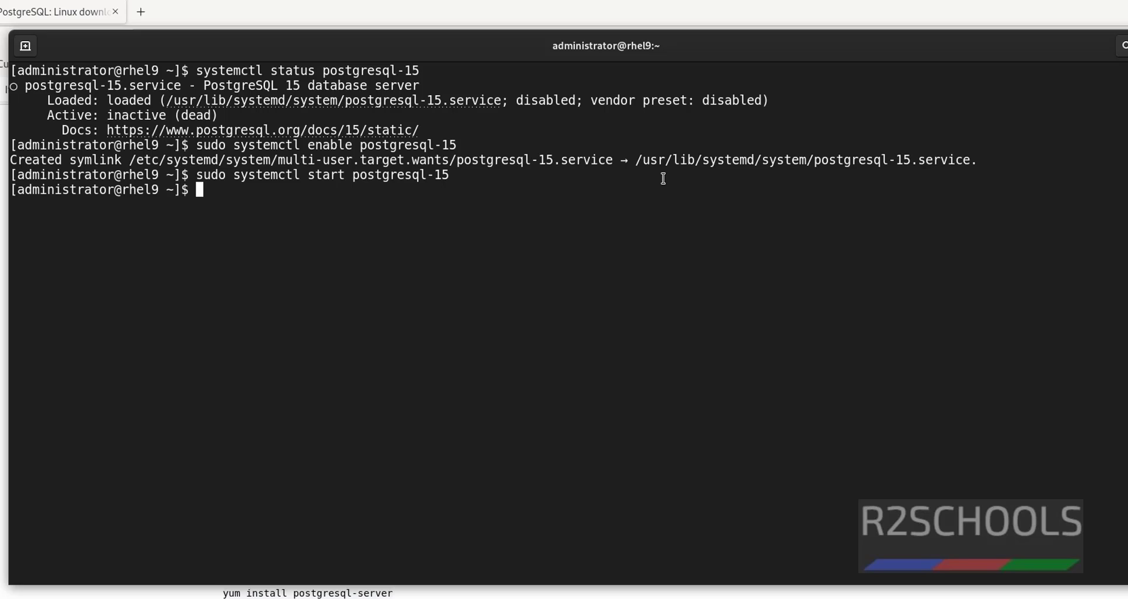
# - Check 'systemctl status postgresql-15' and highlight active (running) versus the earlier inactive (dead)
pyautogui.write('systemctl ')
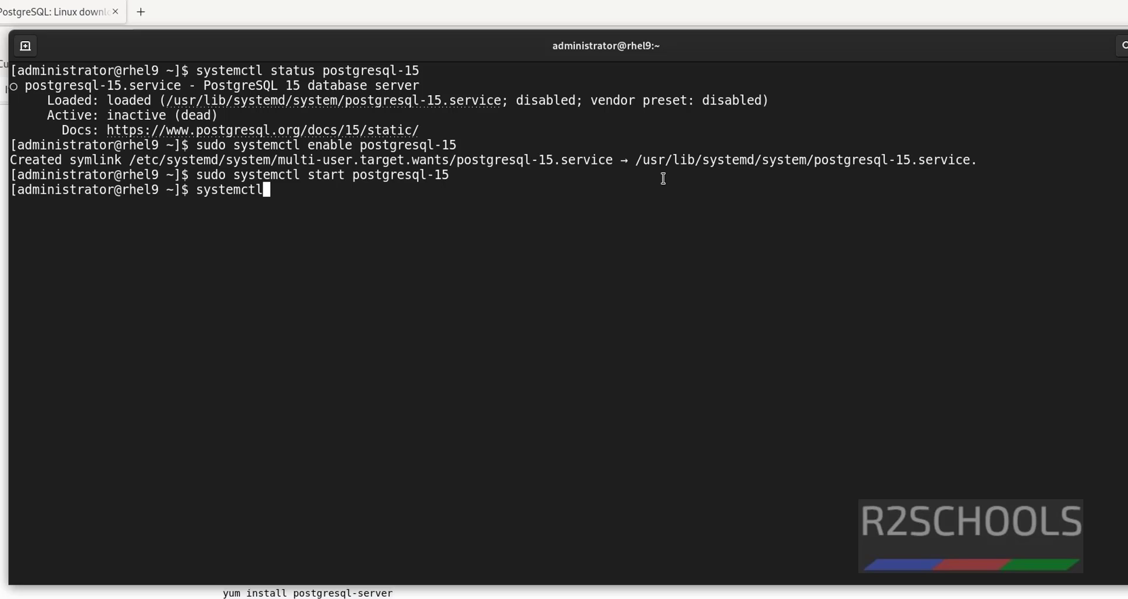
pyautogui.write('status postgresql-15')
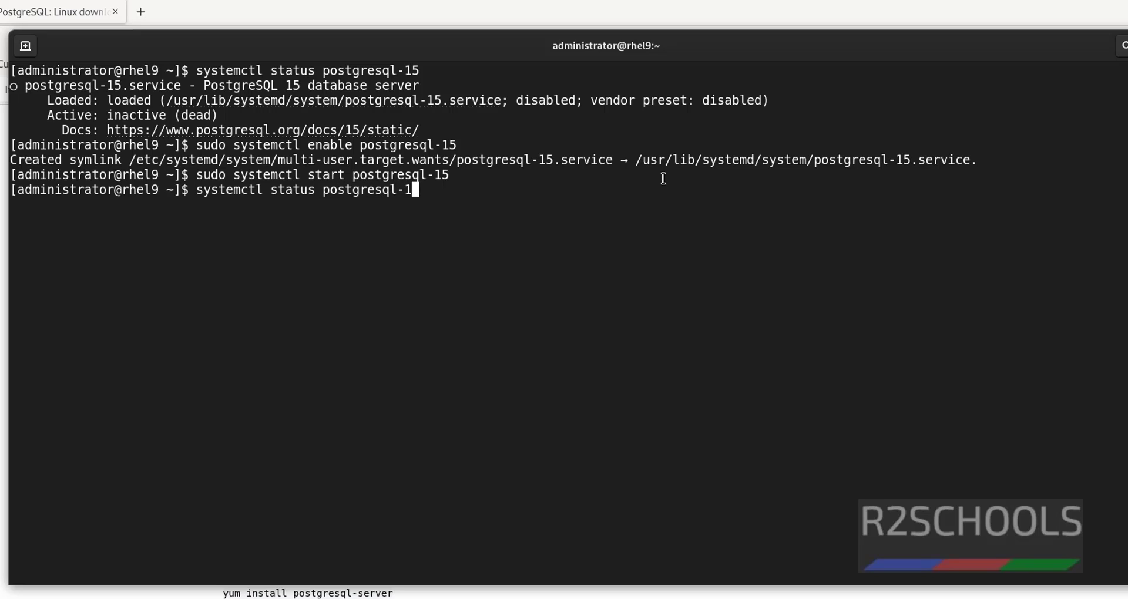
pyautogui.press('Return')
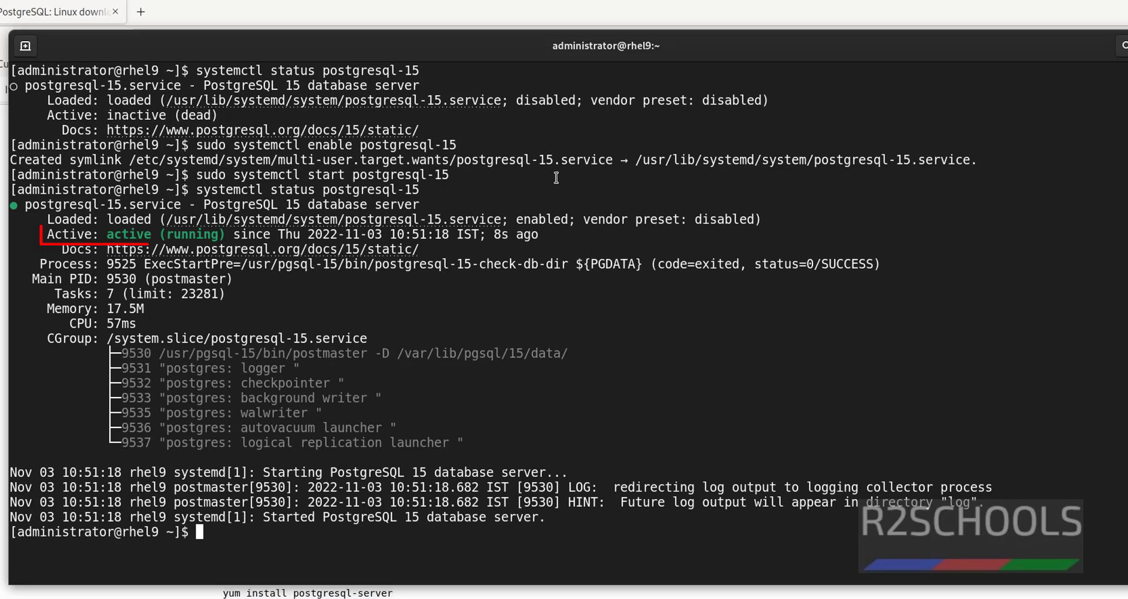
pyautogui.doubleClick(128, 235)
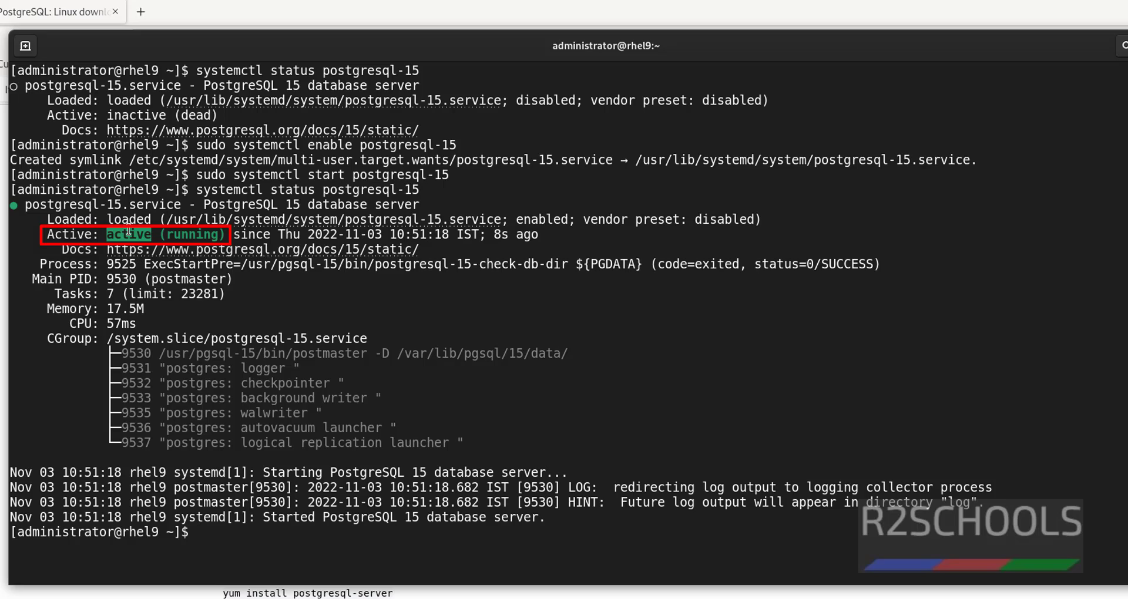
pyautogui.click(185, 225)
pyautogui.moveTo(107, 116); pyautogui.dragTo(225, 126)
pyautogui.click(673, 371)
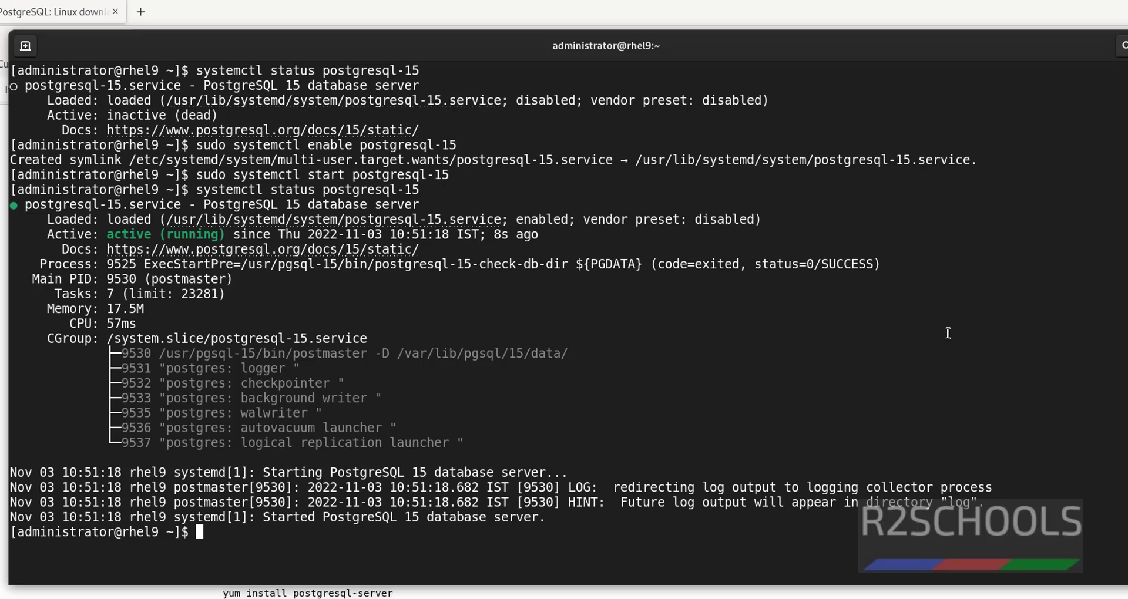
# - Set a new password for the postgres user with 'sudo passwd postgres', then start 'sudo su - postgres'
pyautogui.write('sudo passwd')
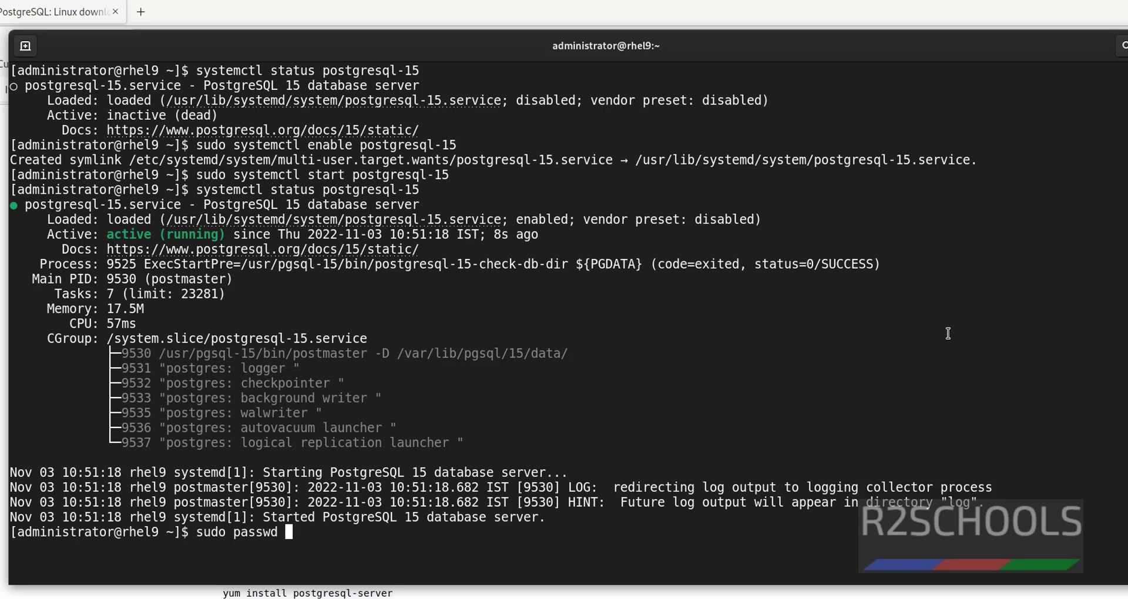
pyautogui.write(' postgres')
pyautogui.press('Return')
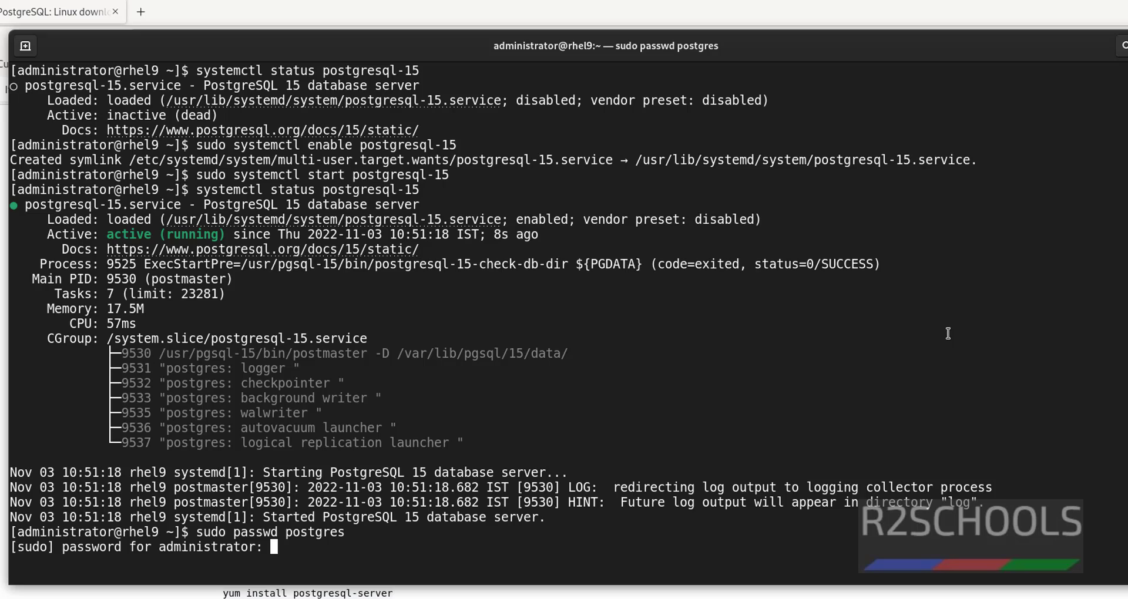
pyautogui.press('Return')
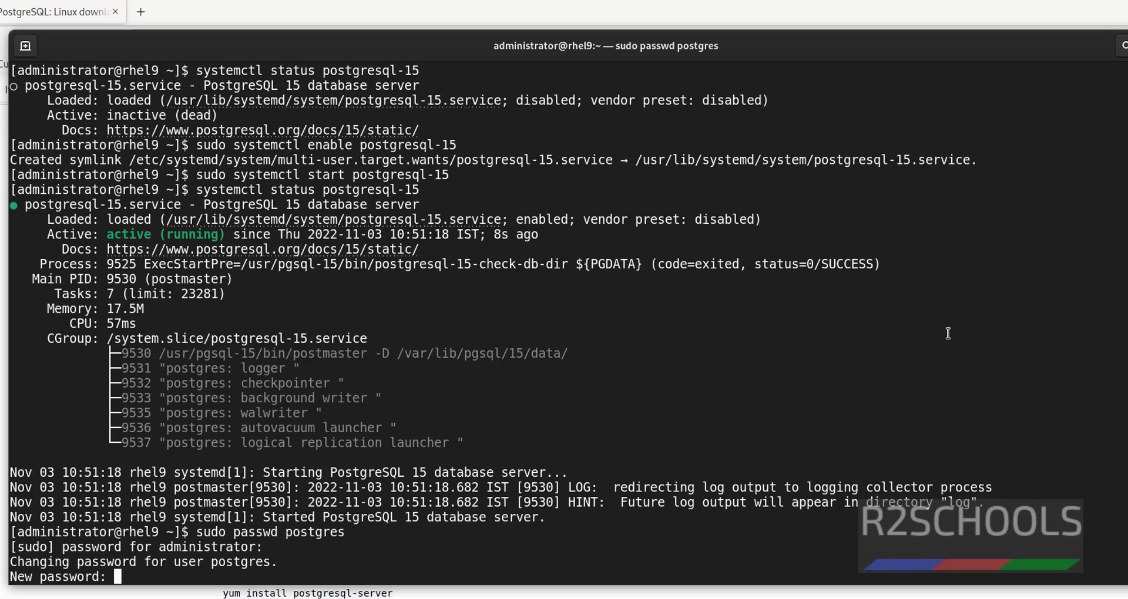
pyautogui.press('Return')
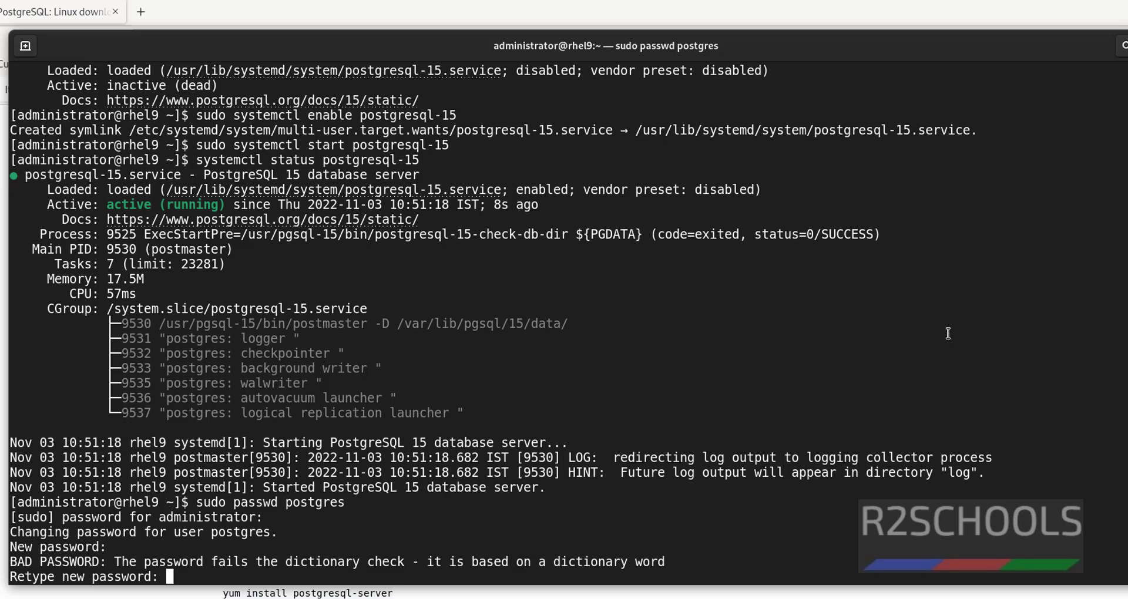
pyautogui.press('Return')
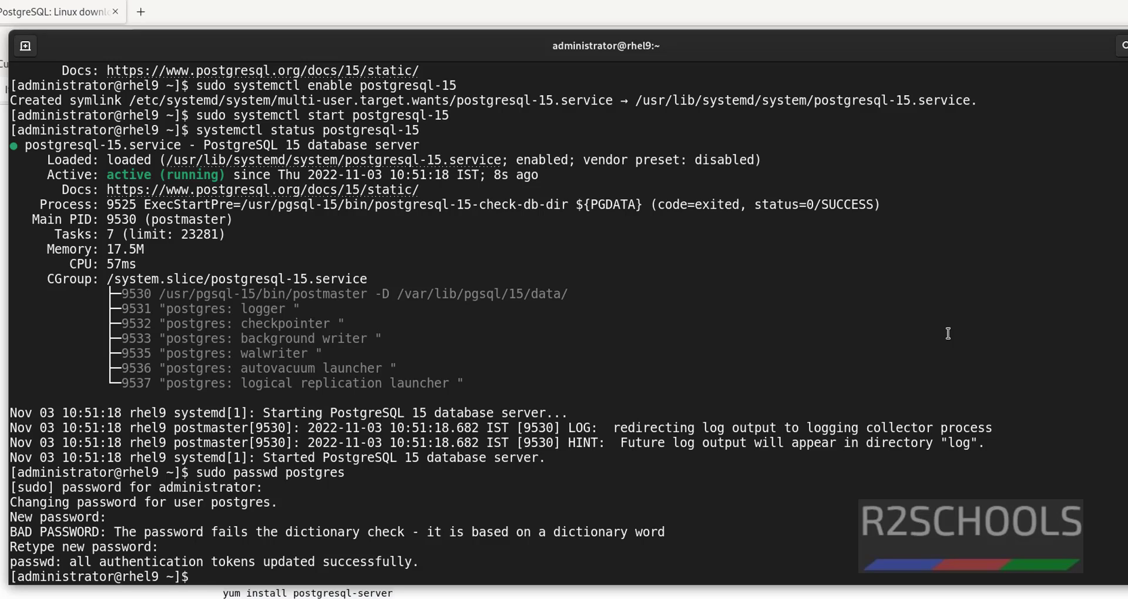
pyautogui.write('sudo su - postgres')
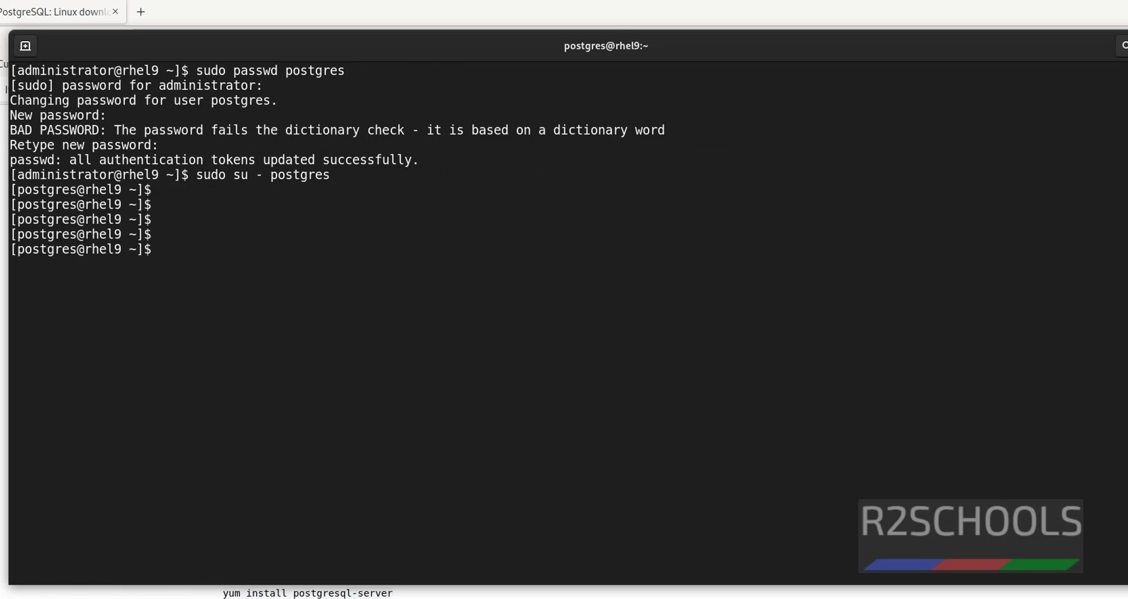
# - Start psql and set the postgres role's password with ALTER USER postgres WITH PASSWORD
pyautogui.hotkey('ctrl', 'l')
pyautogui.write('psq')
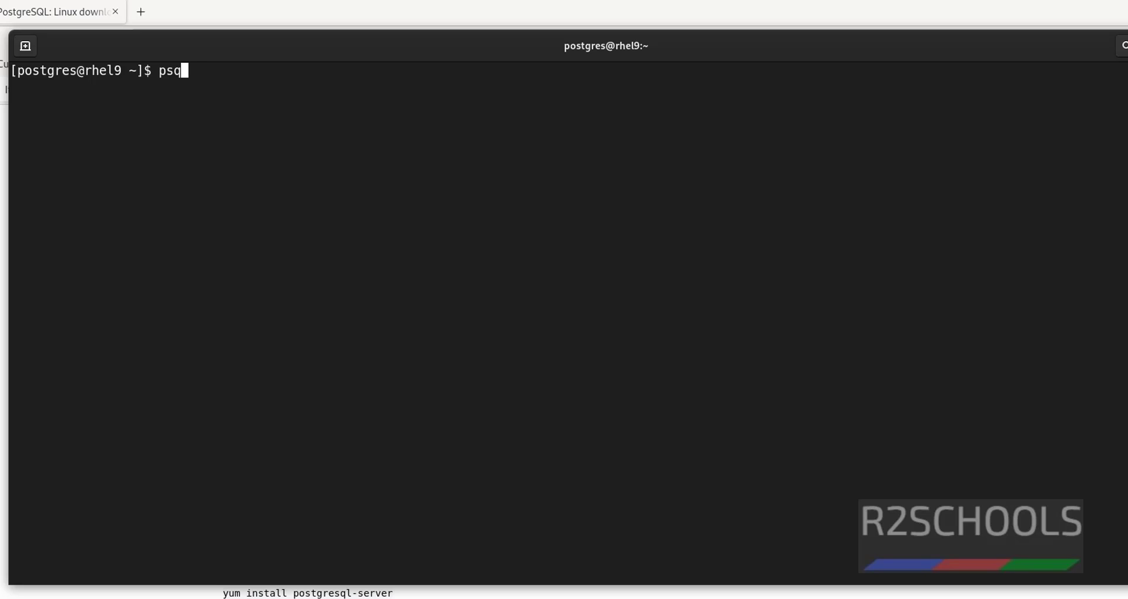
pyautogui.write('l')
pyautogui.press('Return')
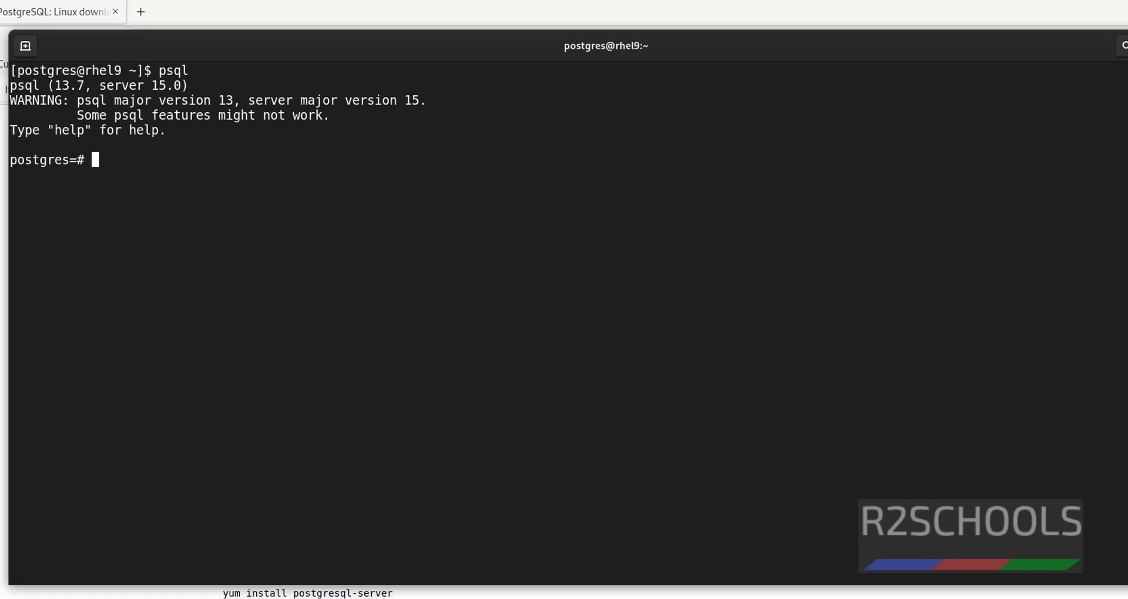
pyautogui.hotkey('ctrl', 'l')
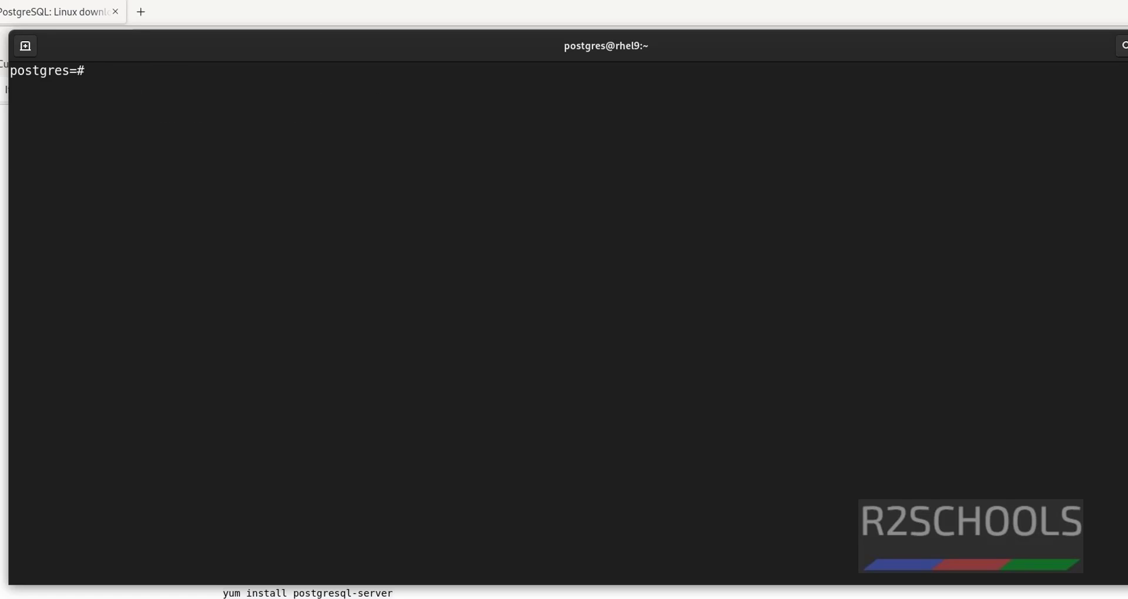
pyautogui.write('select')
pyautogui.press('BackSpace')
pyautogui.press('BackSpace')
pyautogui.press('BackSpace')
pyautogui.press('BackSpace')
pyautogui.press('BackSpace')
pyautogui.press('BackSpace')
pyautogui.press('BackSpace')
pyautogui.write('alter user postgre')
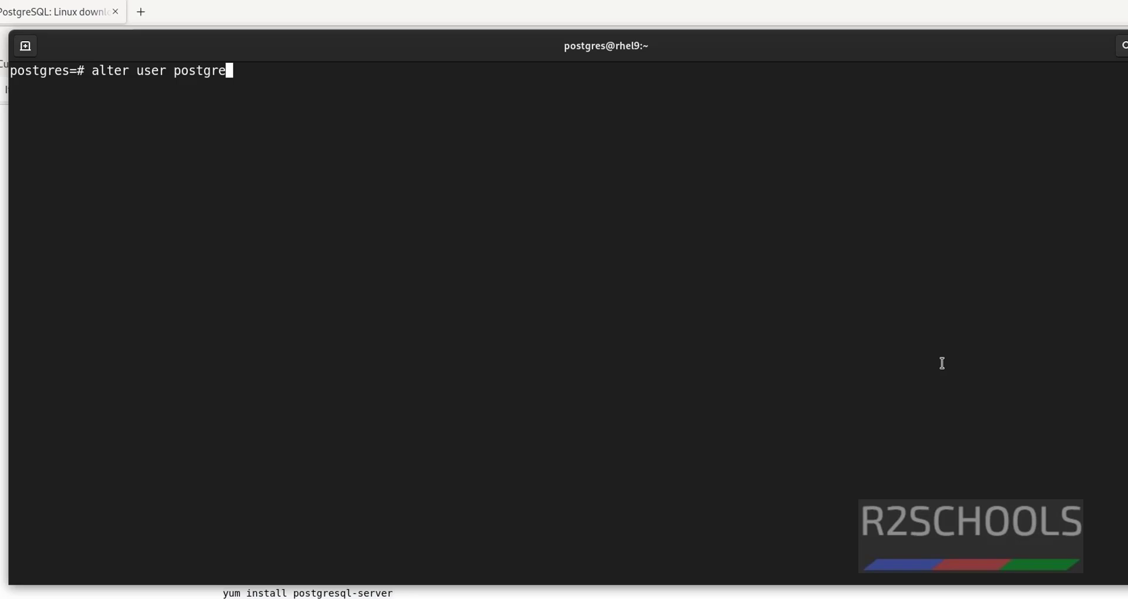
pyautogui.write("s with password 'a")
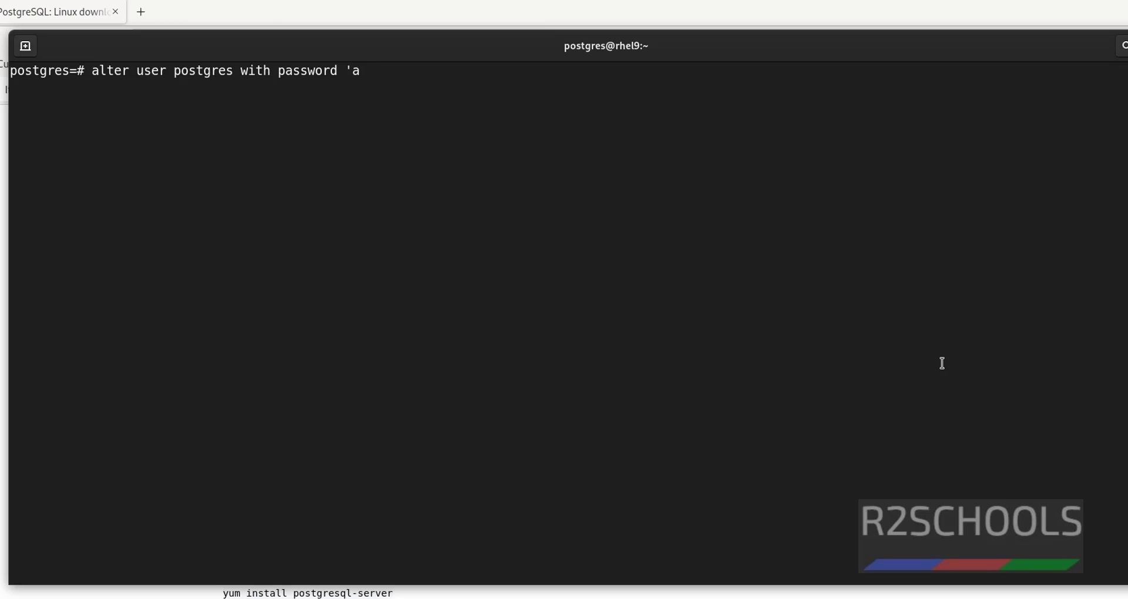
pyautogui.write("dmin@123';")
pyautogui.press('Return')
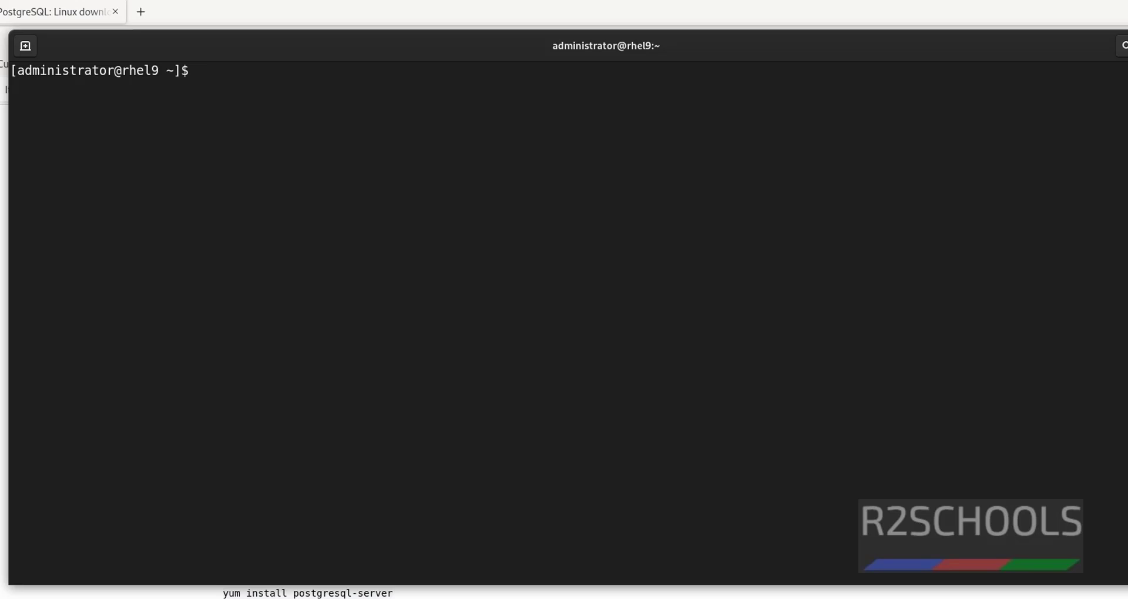
# - Enable the codeready-builder-for-rhel-9-x86_64-rpms repository with the root password, then paste the epel-release-latest-9 dnf install command
pyautogui.rightClick(481, 268)
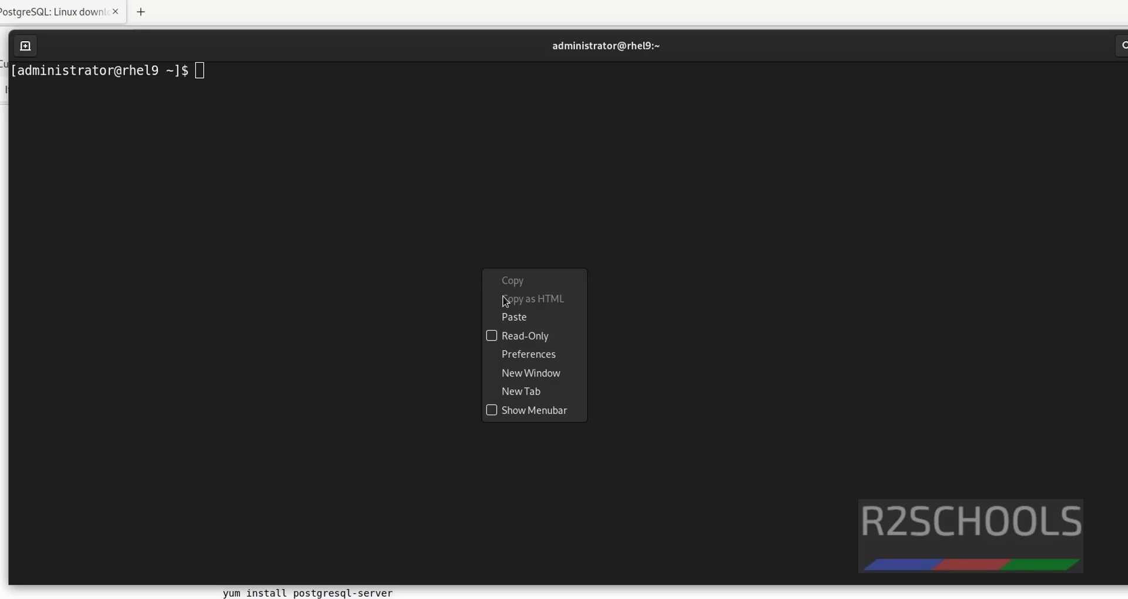
pyautogui.click(514, 317)
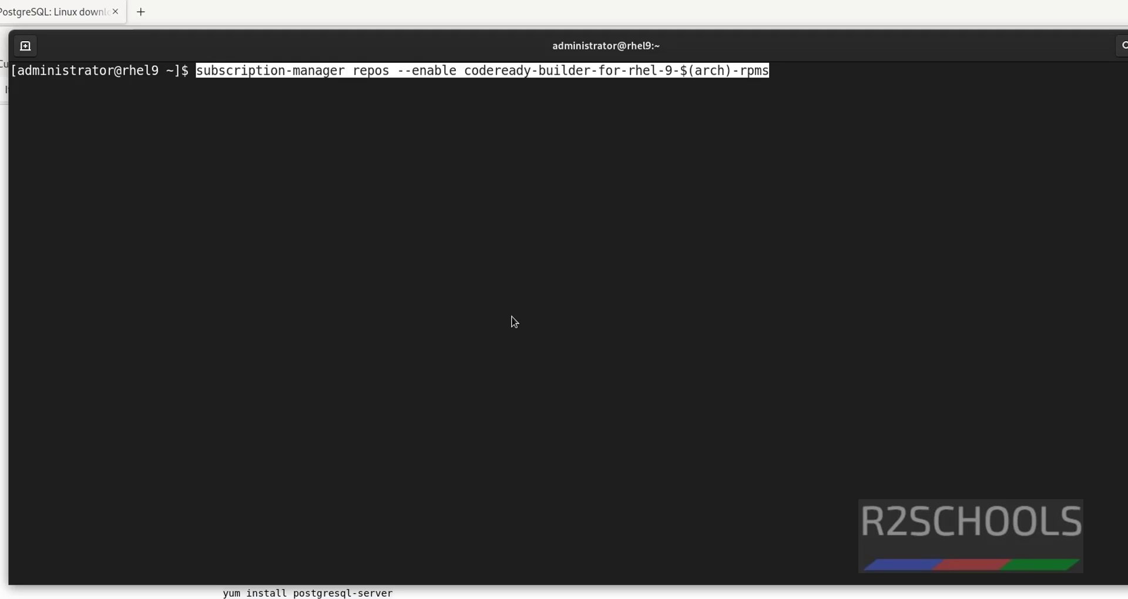
pyautogui.press('Return')
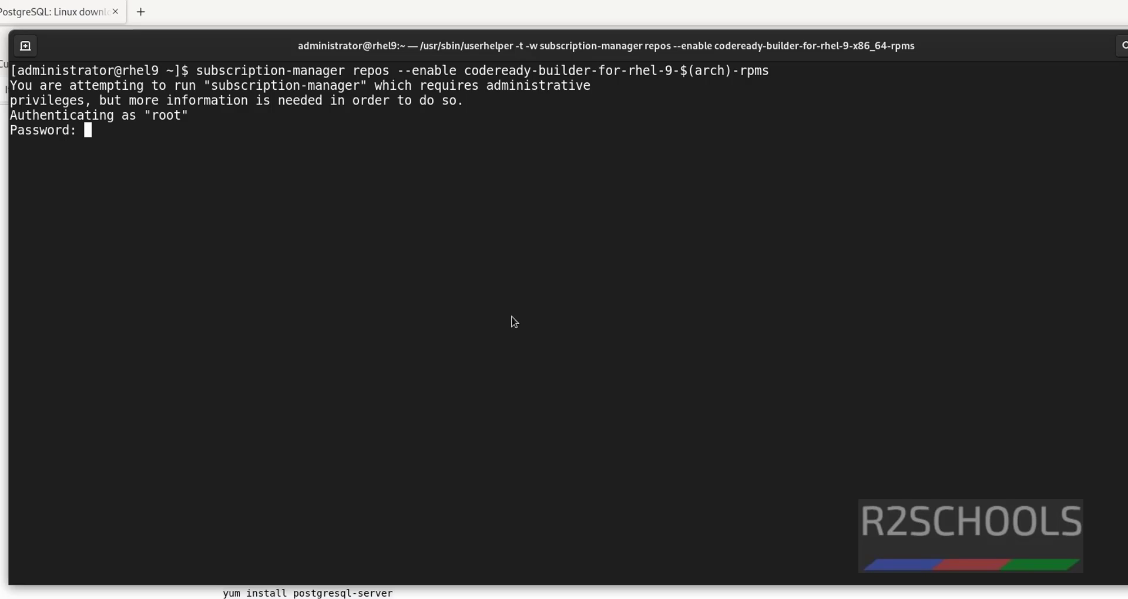
pyautogui.press('Return')
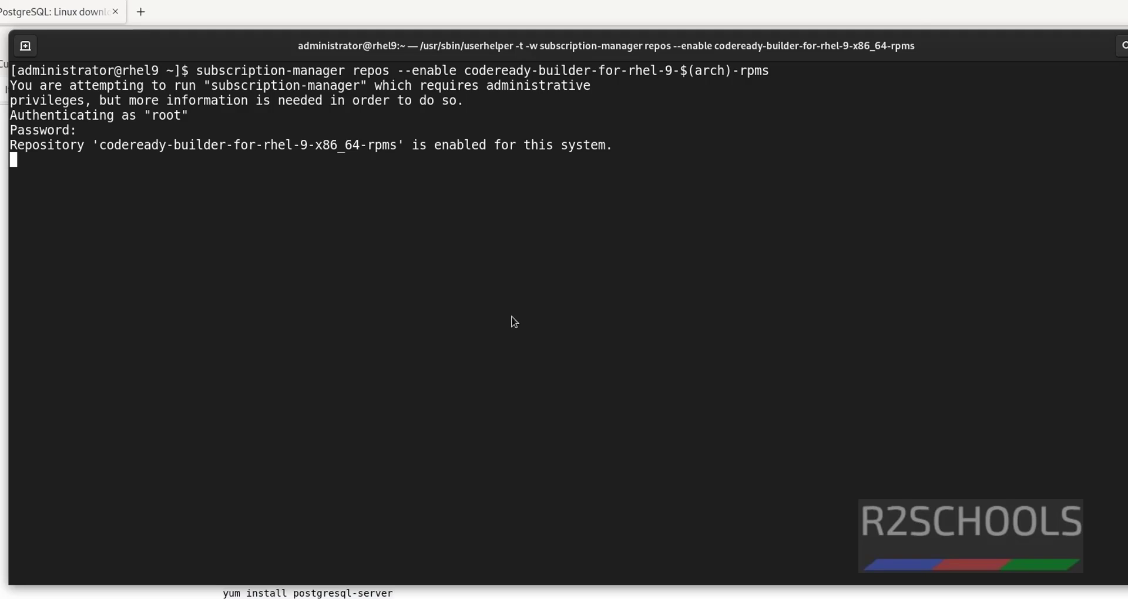
pyautogui.rightClick(507, 233)
pyautogui.click(529, 283)
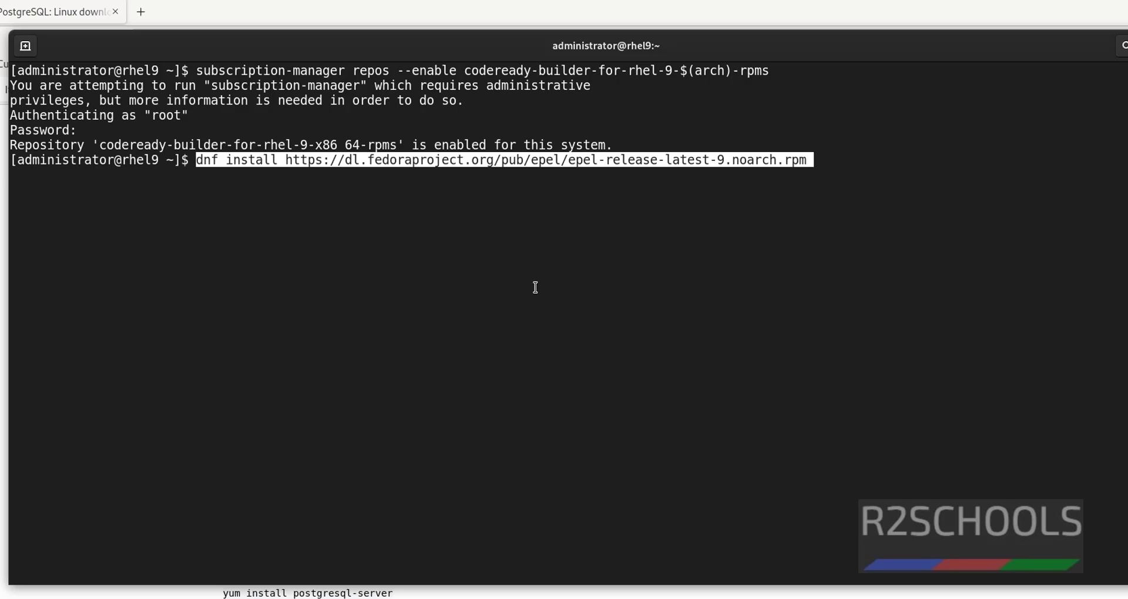
# - Rerun the refused epel-release install with sudo, confirm it, then clear the screen and start a new sudo command
pyautogui.press('Return')
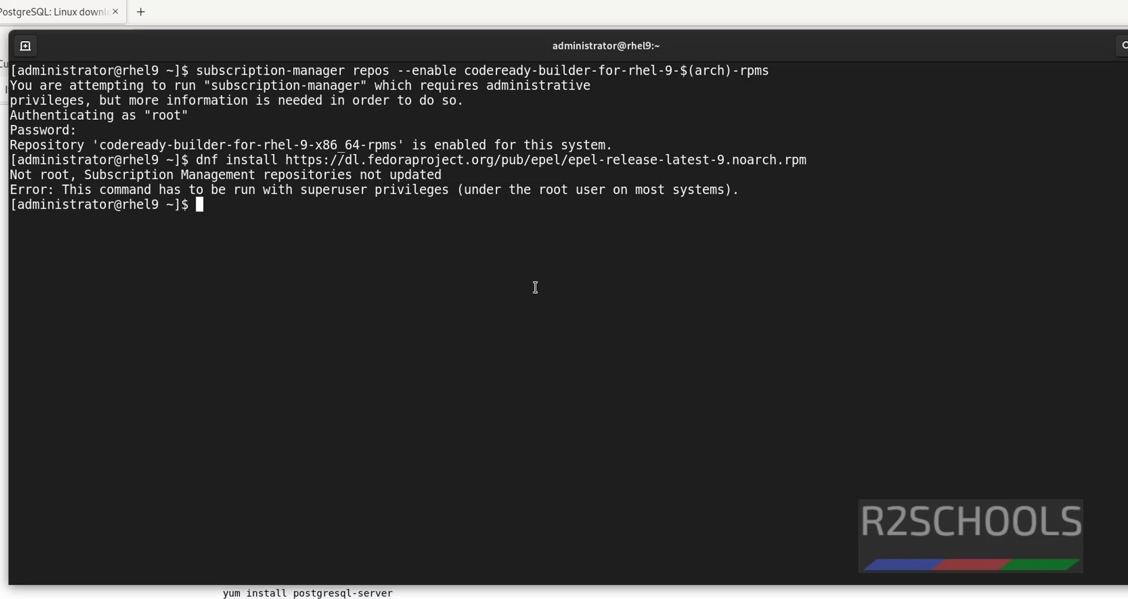
pyautogui.press('Up')
pyautogui.press('Home')
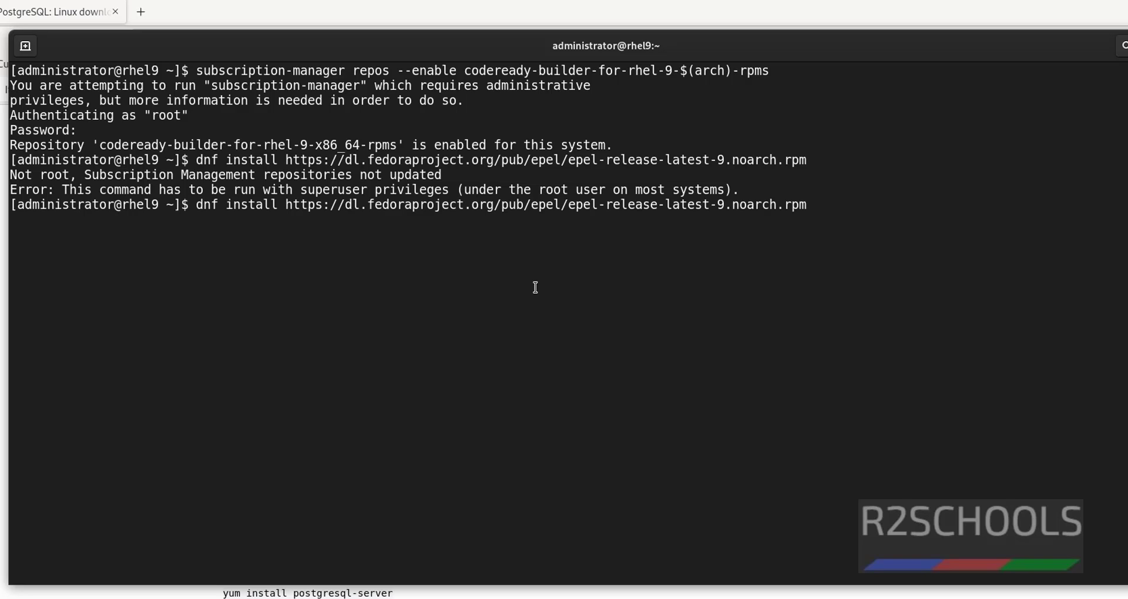
pyautogui.write('sudo')
pyautogui.press('Return')
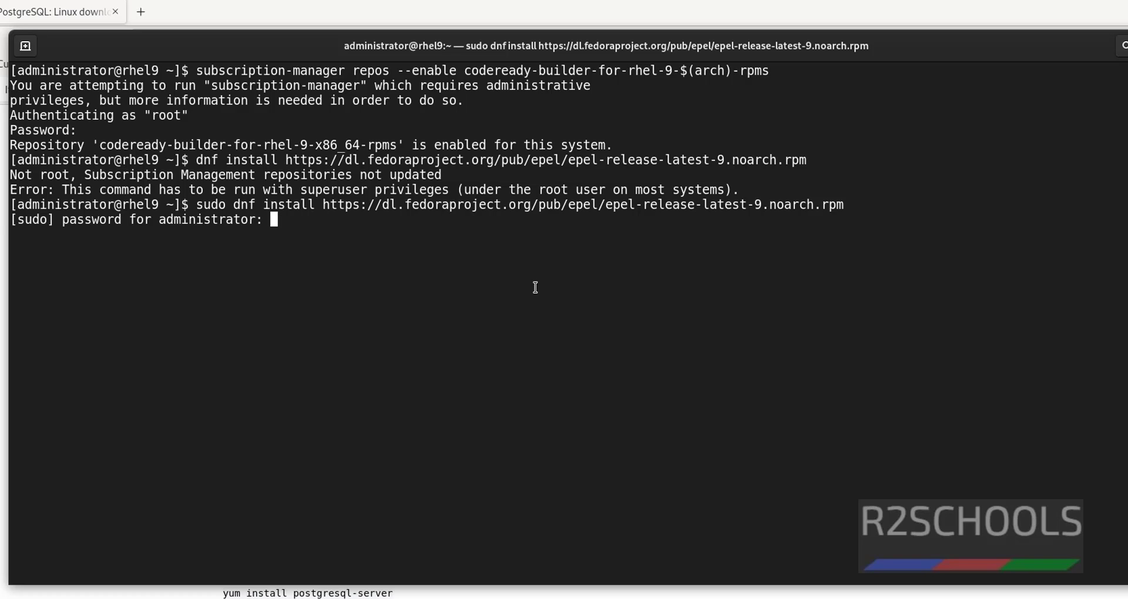
pyautogui.press('Return')
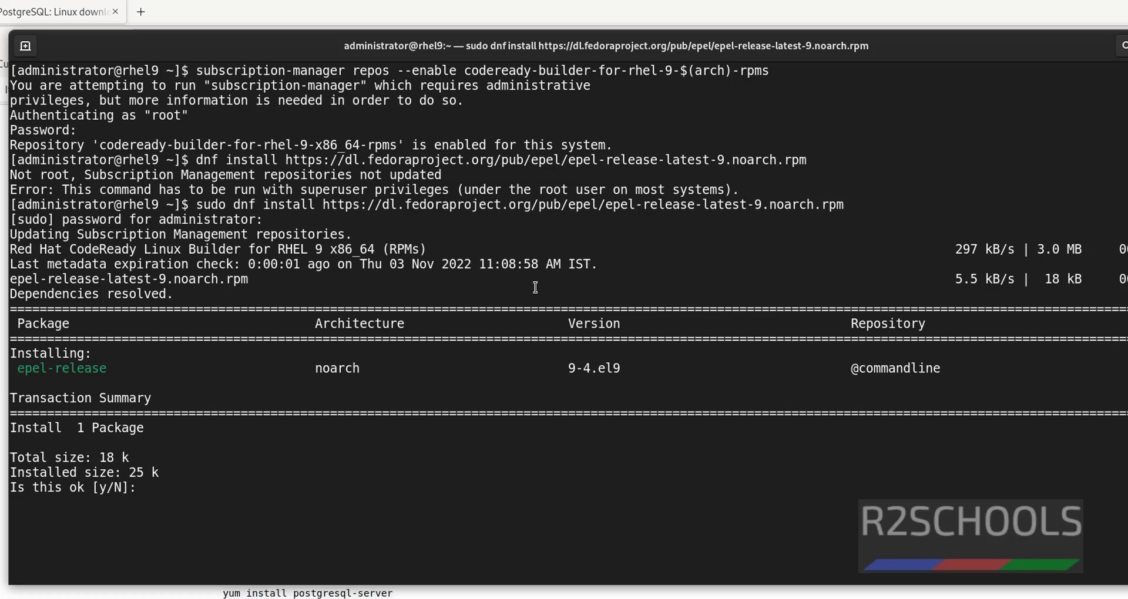
pyautogui.write('y')
pyautogui.press('Return')
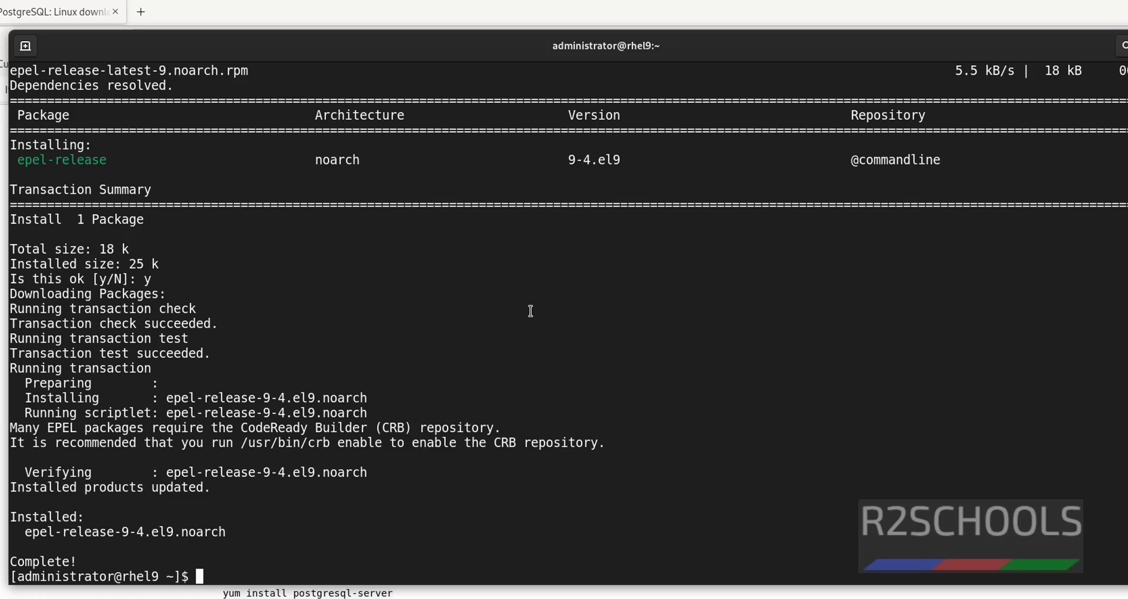
pyautogui.hotkey('ctrl', 'l')
pyautogui.write('sudo')
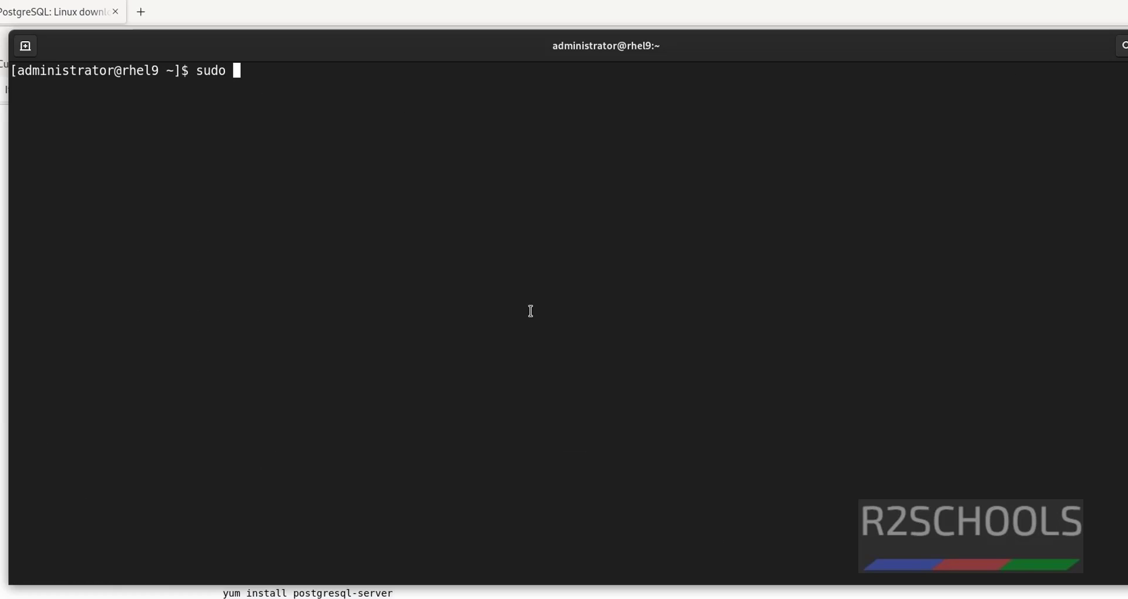
# - Run the pasted pgadmin4-redhat-repo rpm install, which reports the package already installed
pyautogui.rightClick(597, 326)
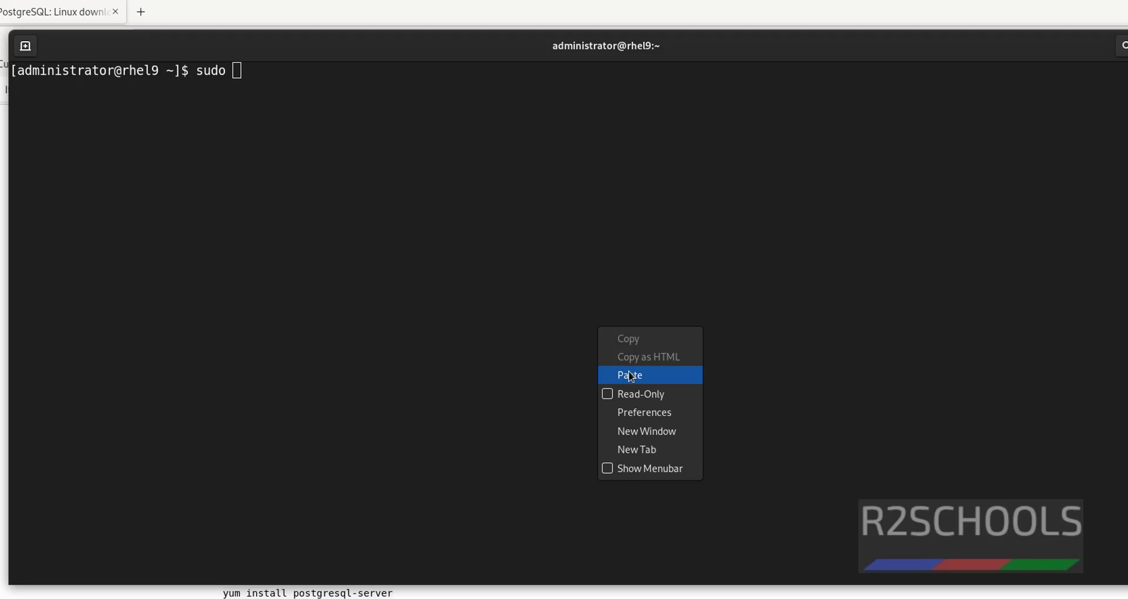
pyautogui.click(630, 375)
pyautogui.press('Return')
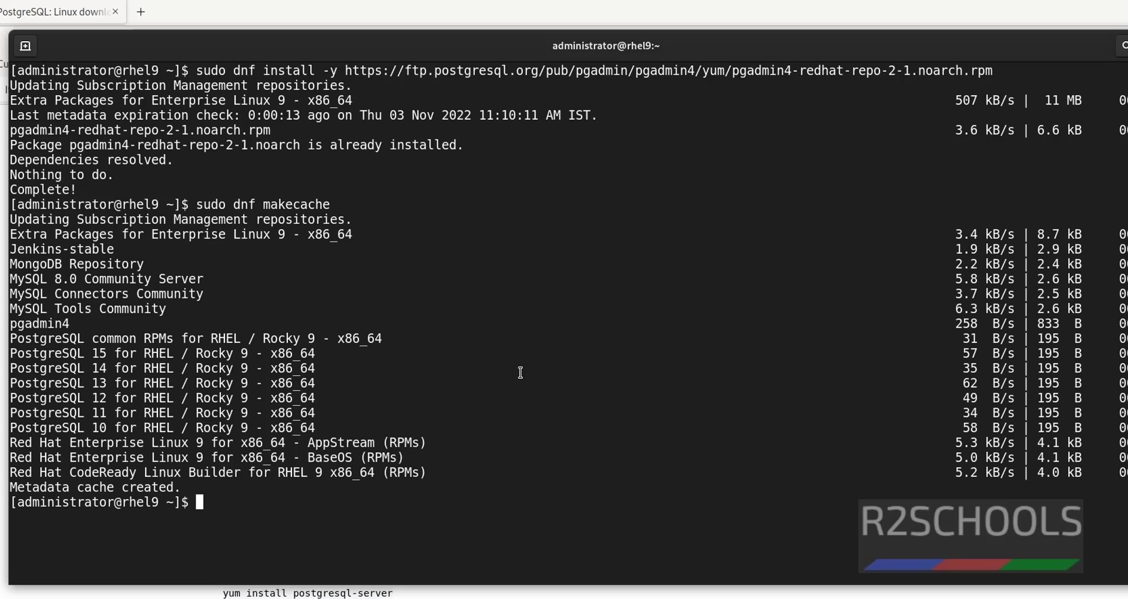
# - Install pgadmin4 via sudo yum, accepting the 16 packages and the pgAdmin signing key, then clear the screen
pyautogui.rightClick(521, 372)
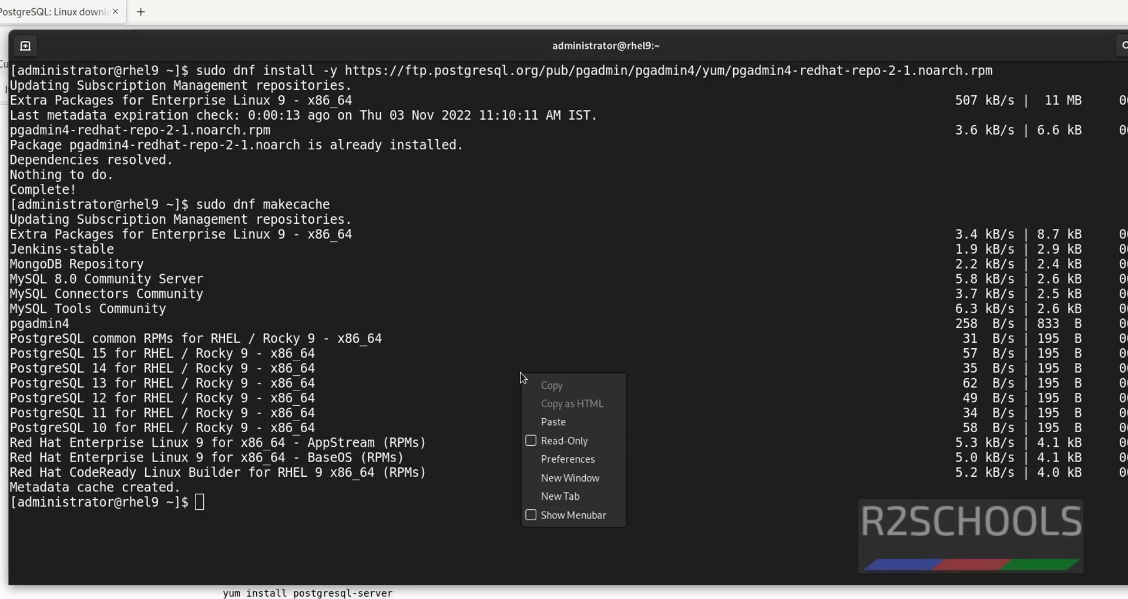
pyautogui.click(568, 420)
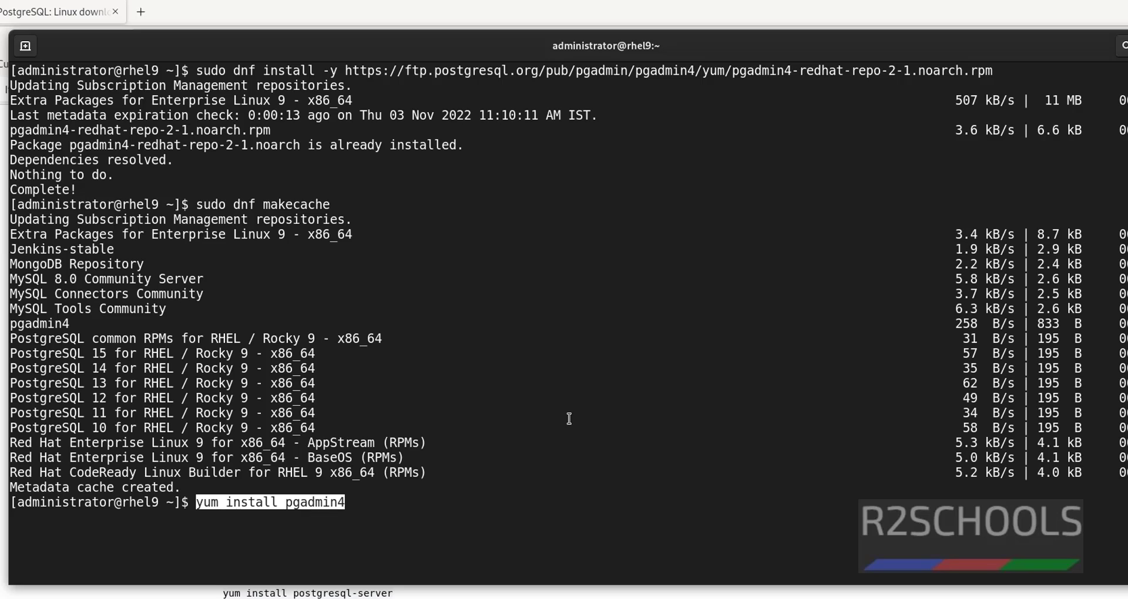
pyautogui.press('Home')
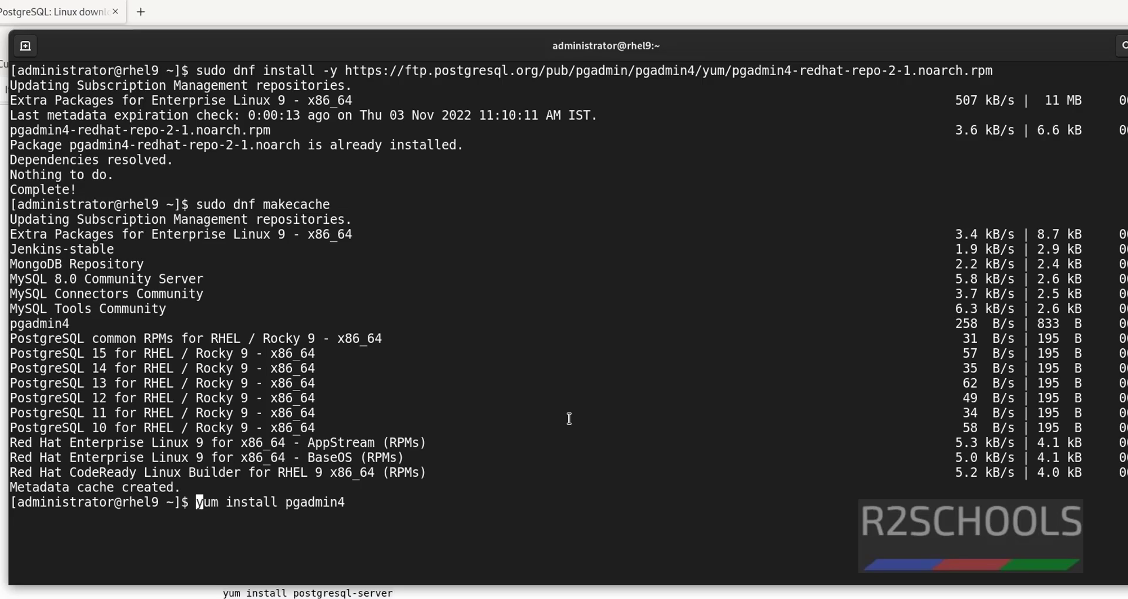
pyautogui.write('sudo')
pyautogui.press('Return')
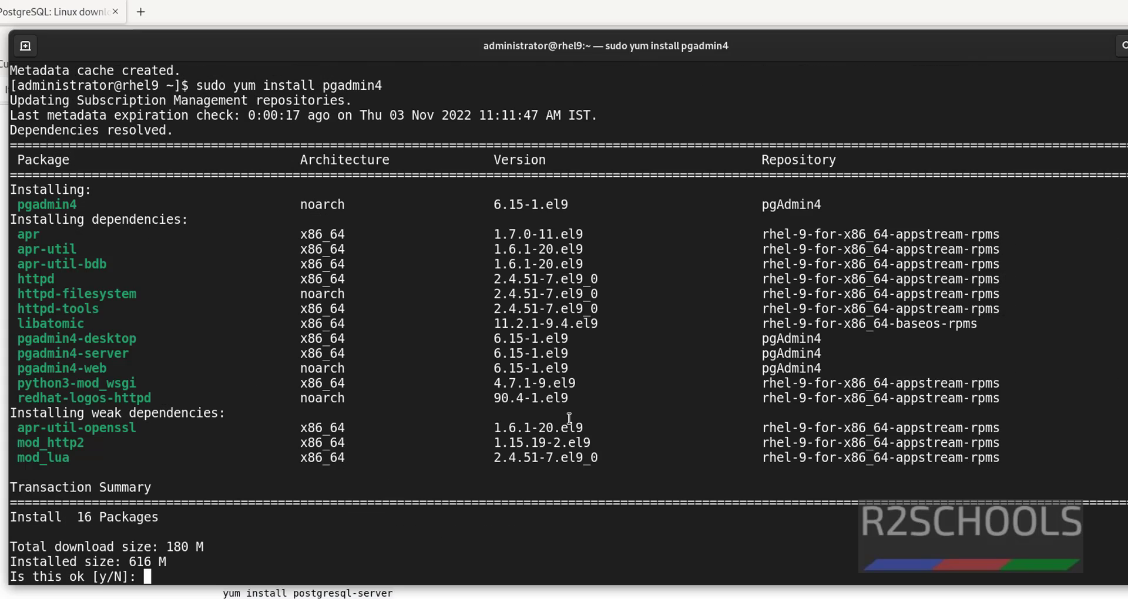
pyautogui.write('y')
pyautogui.press('Return')
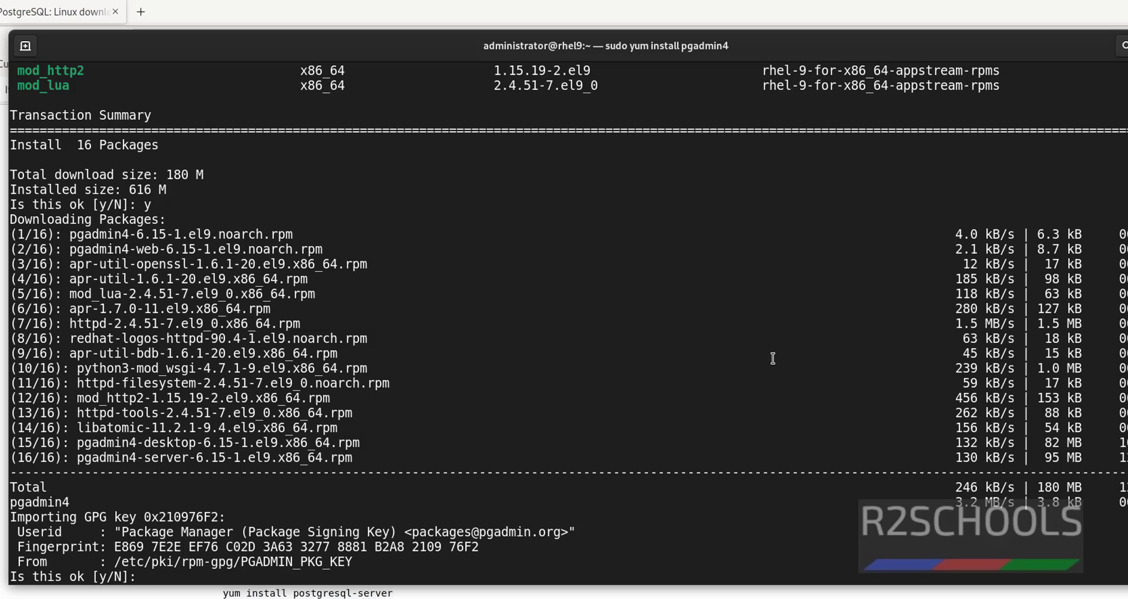
pyautogui.write('y')
pyautogui.press('Return')
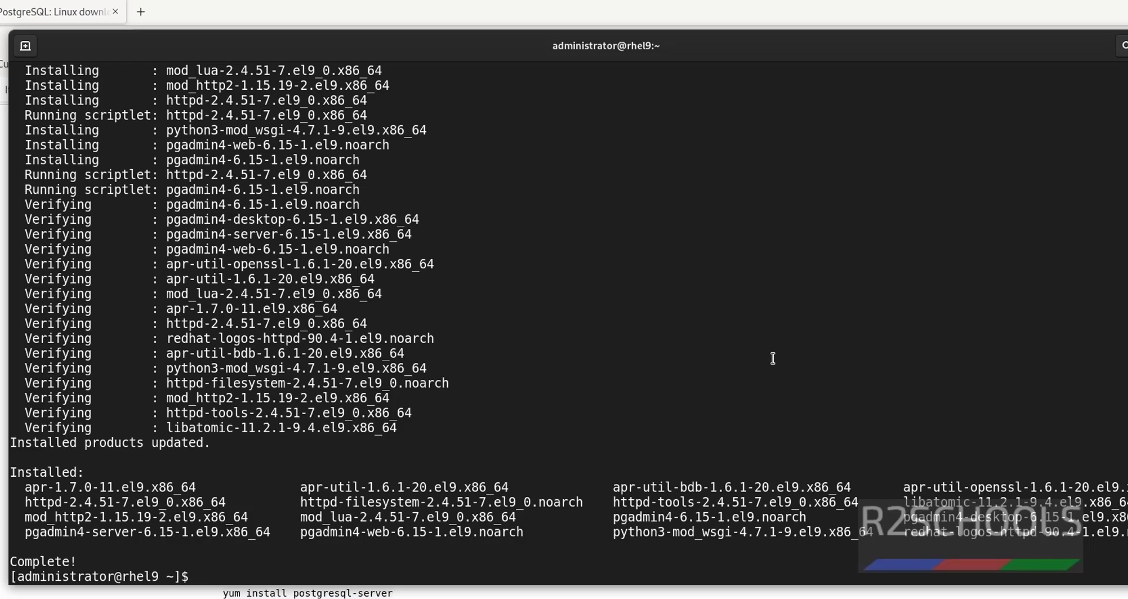
pyautogui.hotkey('ctrl', 'l')
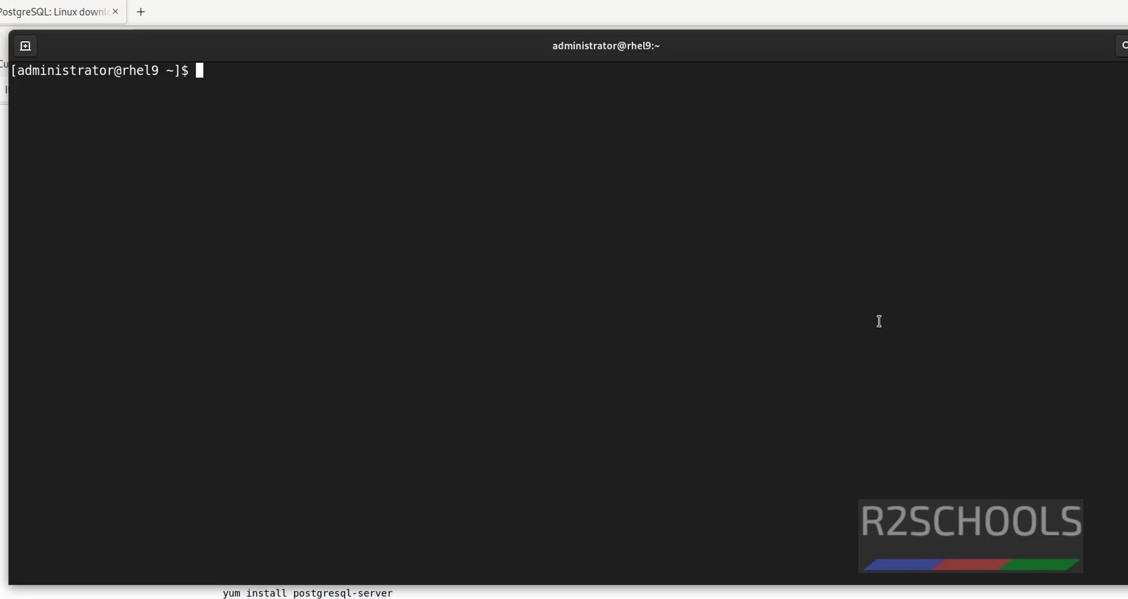
# - Start the httpd service with 'sudo systemctl start httpd'
pyautogui.write('sudo systemctl ')
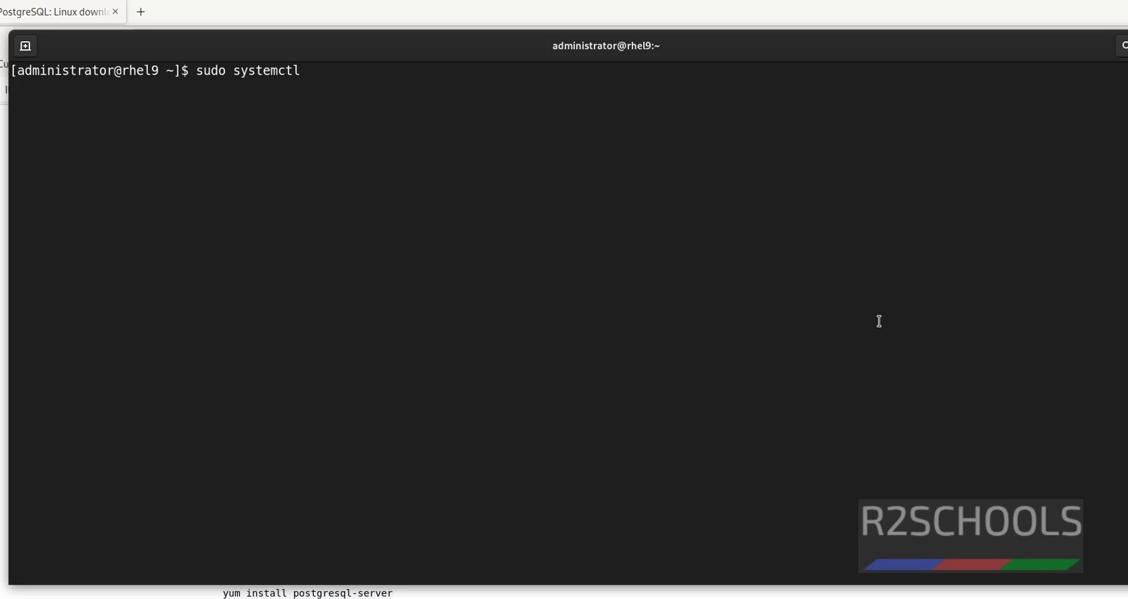
pyautogui.write('start httt')
pyautogui.press('BackSpace')
pyautogui.write('pd')
pyautogui.press('Return')
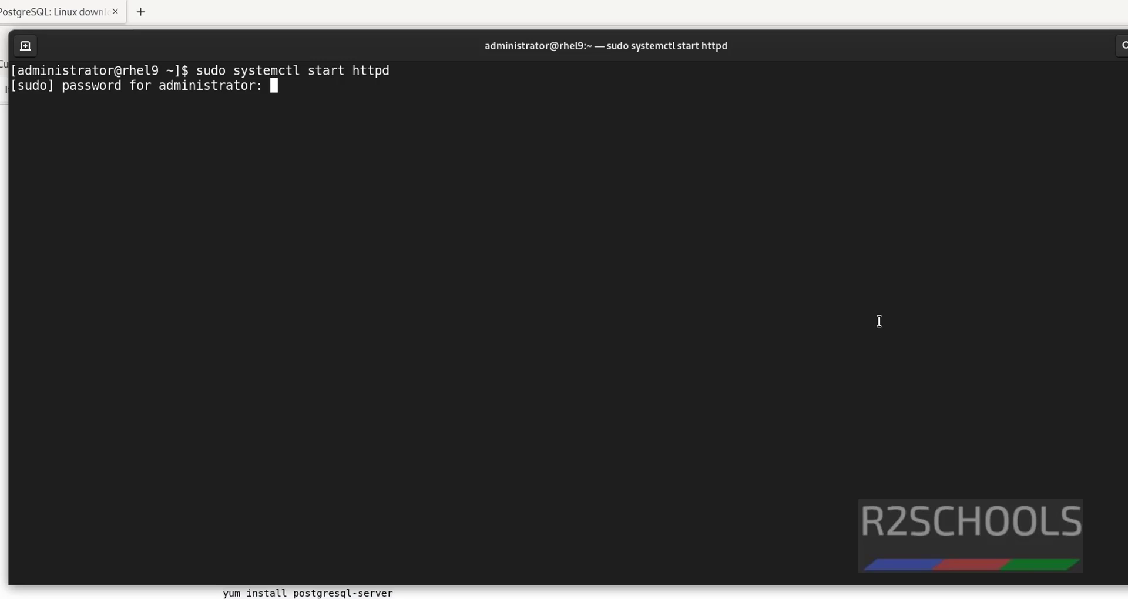
pyautogui.press('Return')
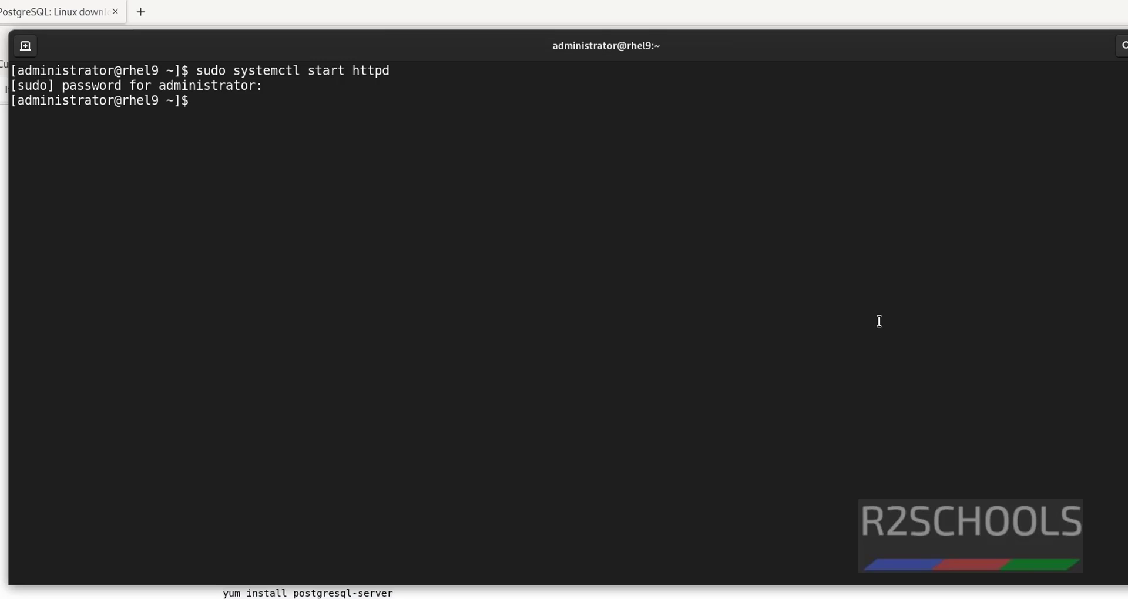
# - Confirm httpd is active (running) with systemctl status, then enable it at boot
pyautogui.press('Up')
pyautogui.press('Left')
pyautogui.press('Left')
pyautogui.press('Left')
pyautogui.press('Left')
pyautogui.press('Left')
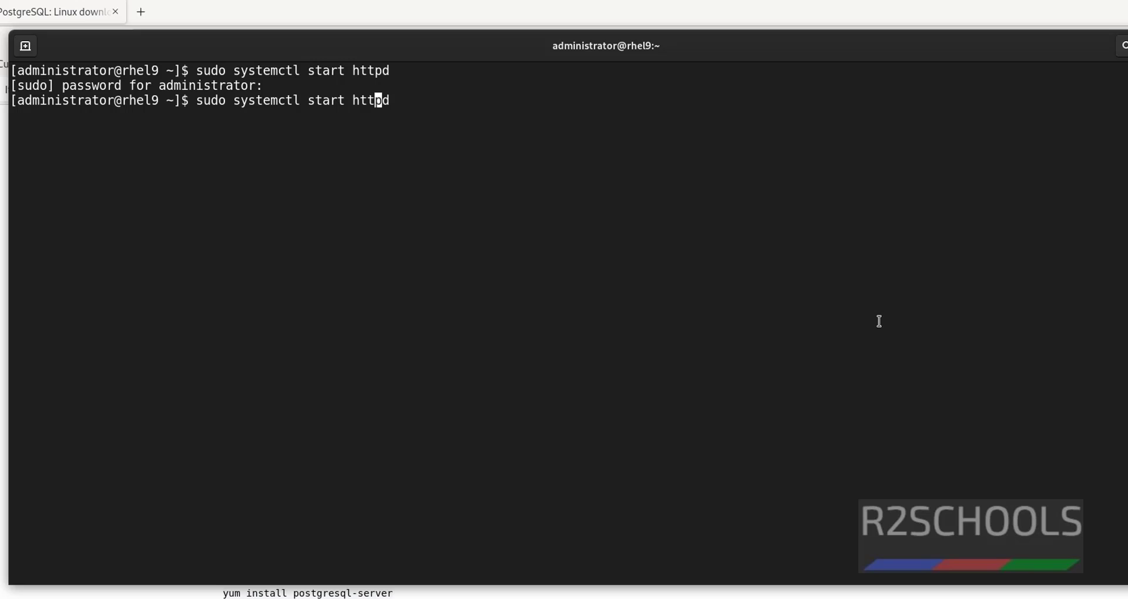
pyautogui.press('BackSpace')
pyautogui.press('BackSpace')
pyautogui.press('BackSpace')
pyautogui.write('tus')
pyautogui.press('Return')
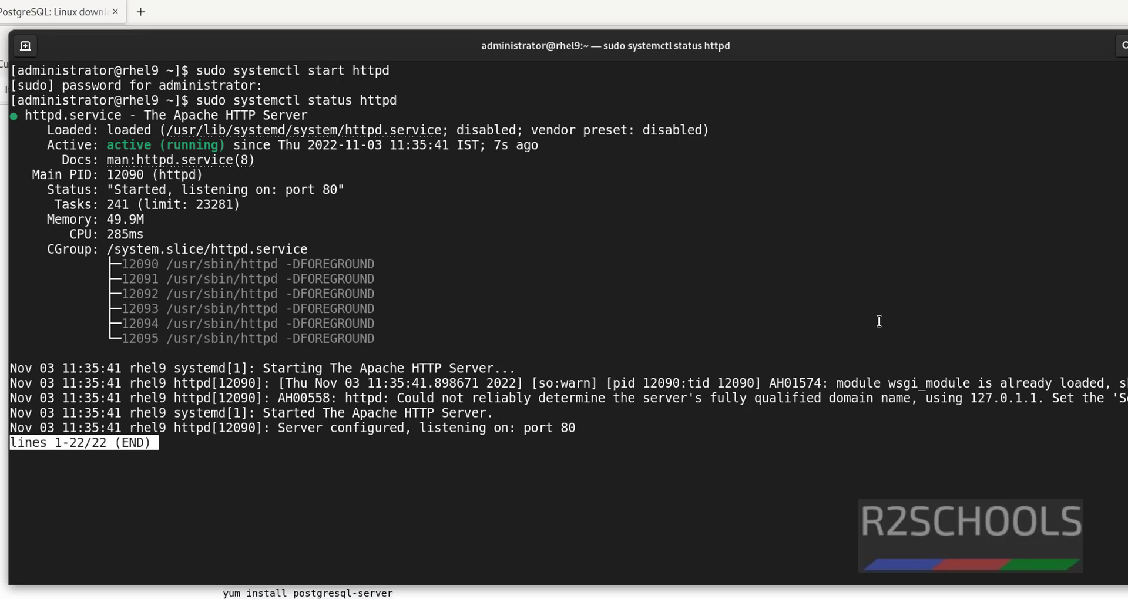
pyautogui.press('q')
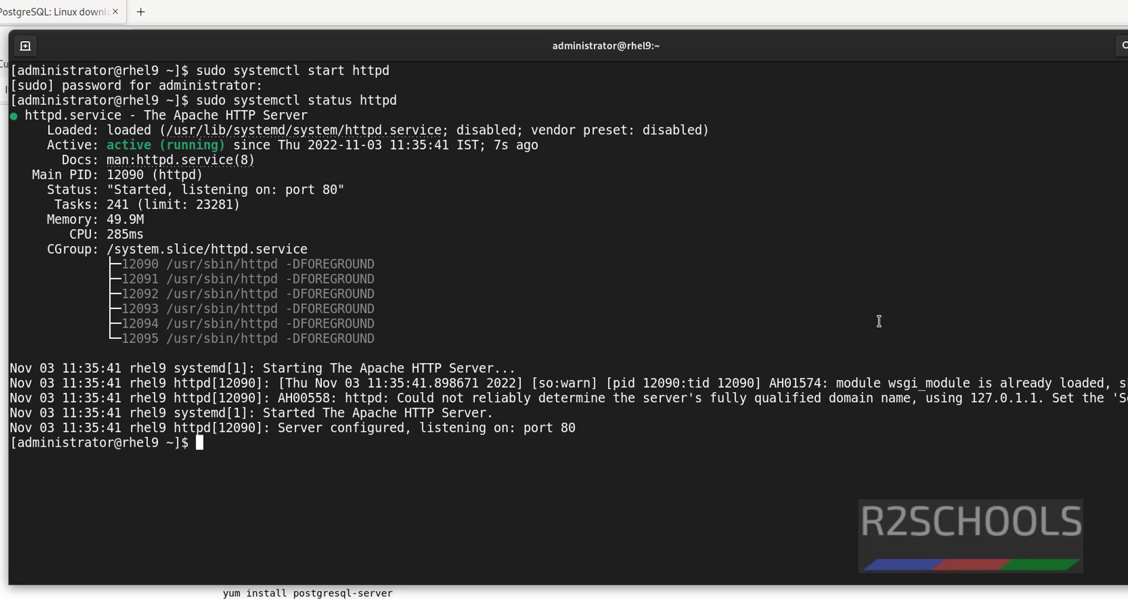
pyautogui.write('sudo systemctl enable')
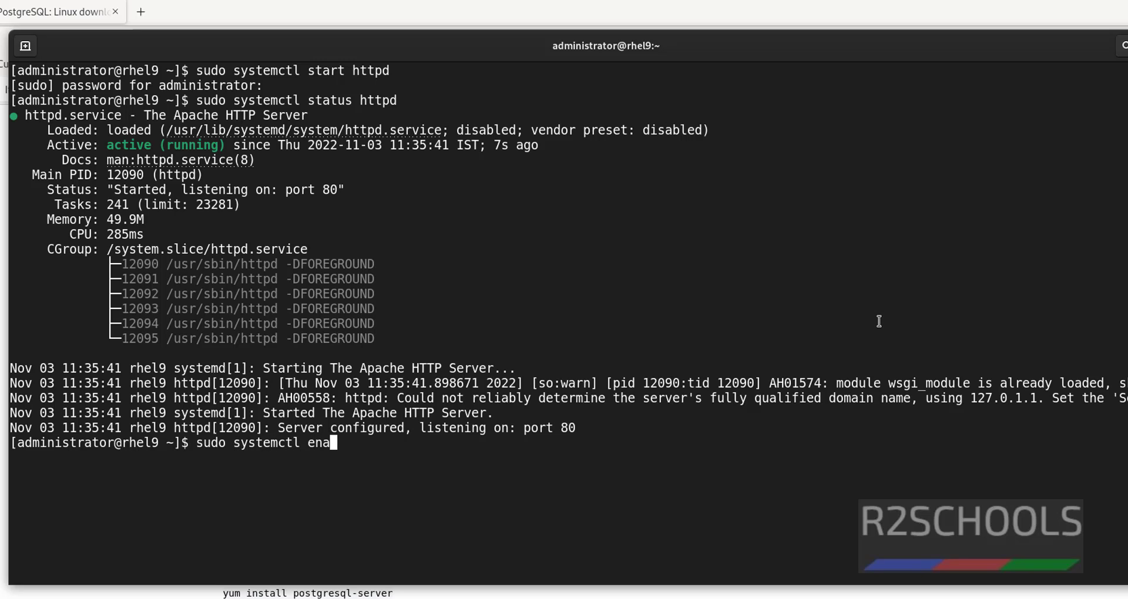
pyautogui.write(' httpd')
pyautogui.press('Return')
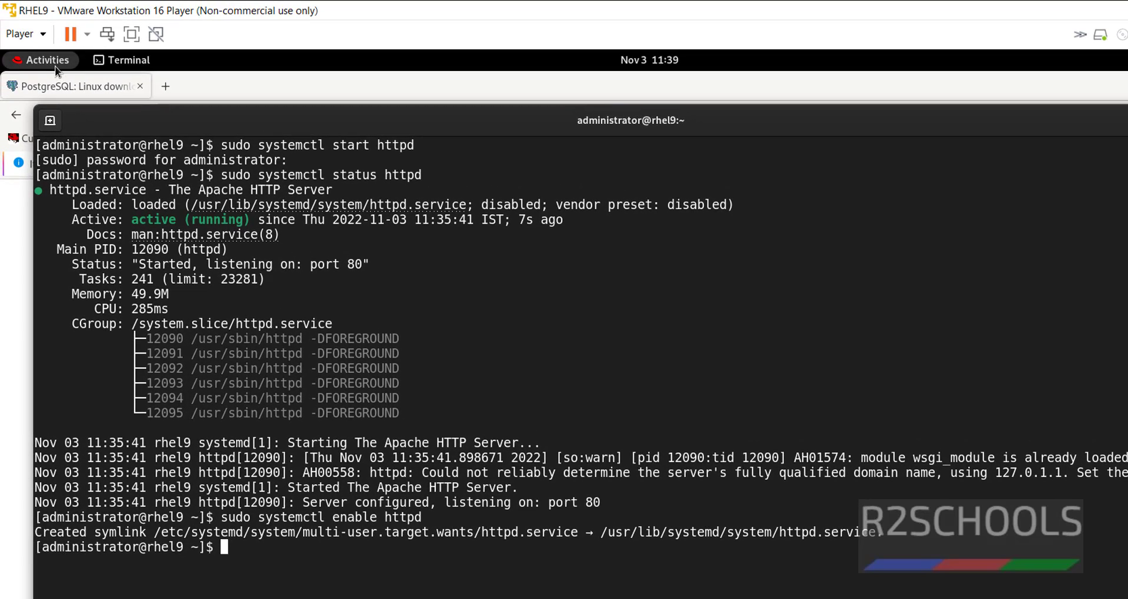
# - Launch pgAdmin 4 from the application search and set a new master password
pyautogui.click(53, 66)
pyautogui.click(789, 594)
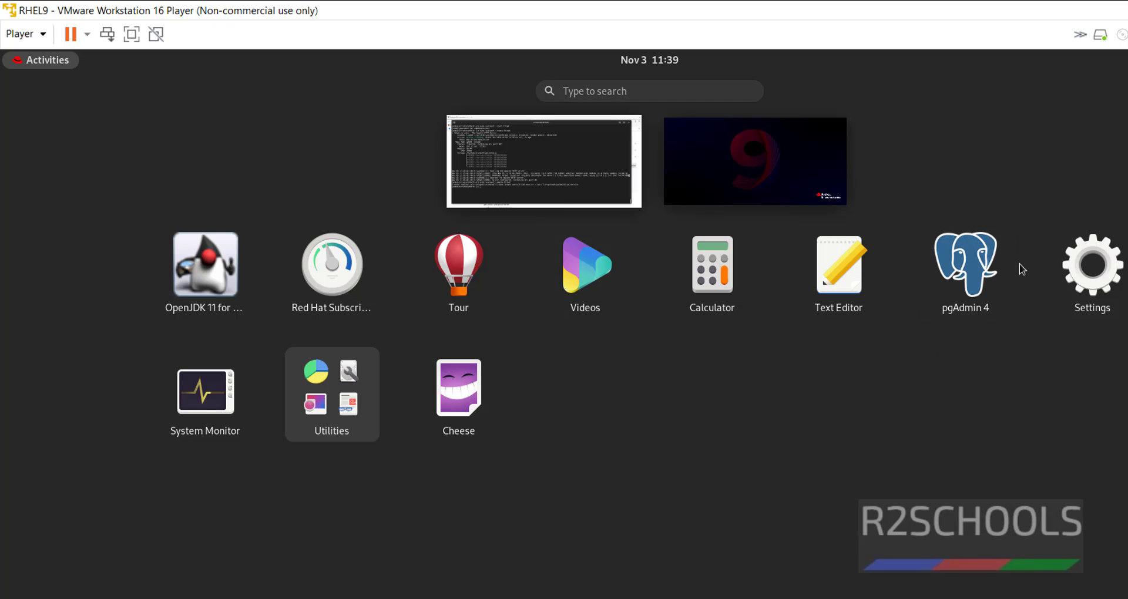
pyautogui.click(654, 92)
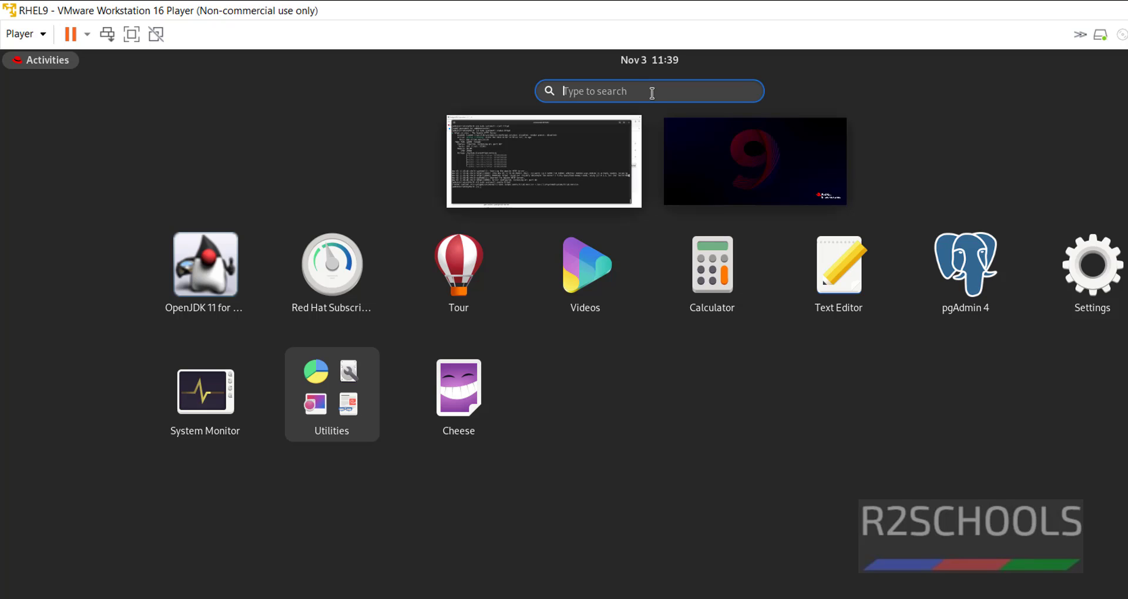
pyautogui.write('pgadmin')
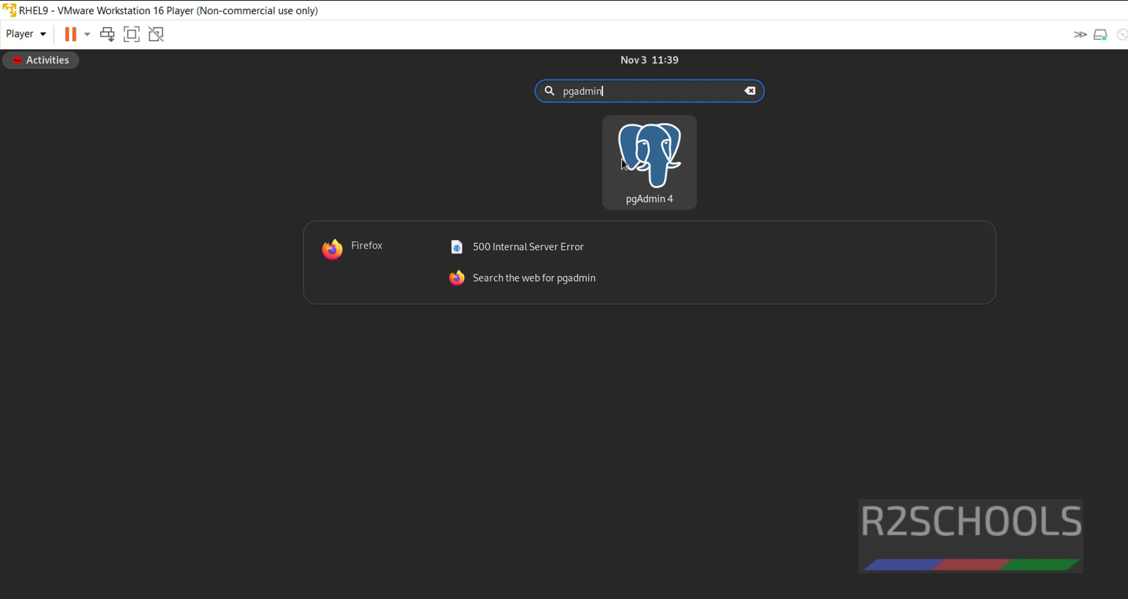
pyautogui.click(649, 171)
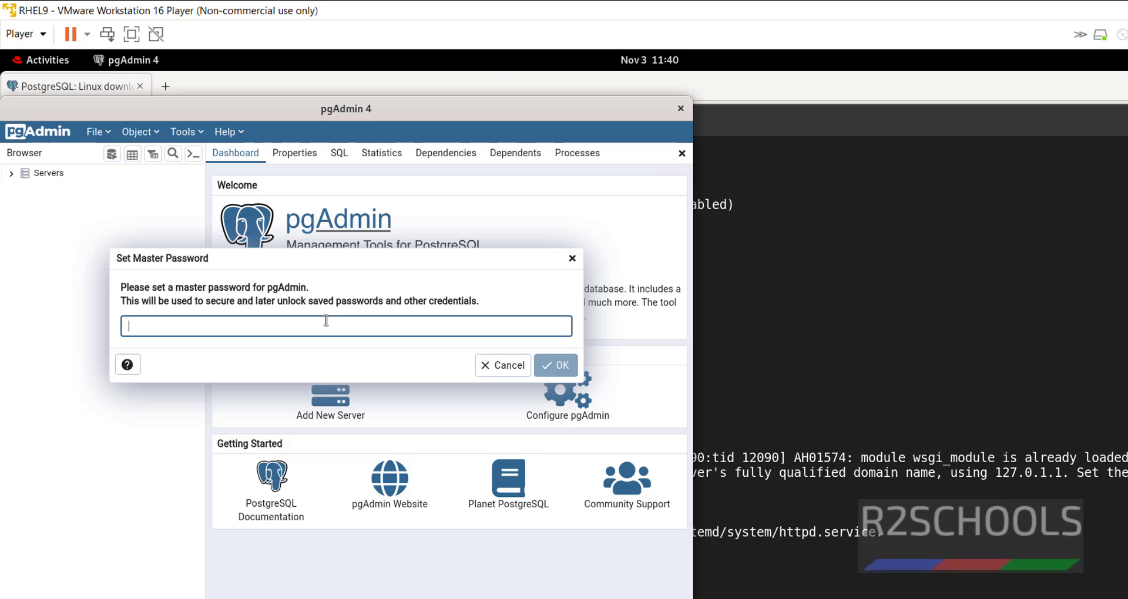
pyautogui.write('adm')
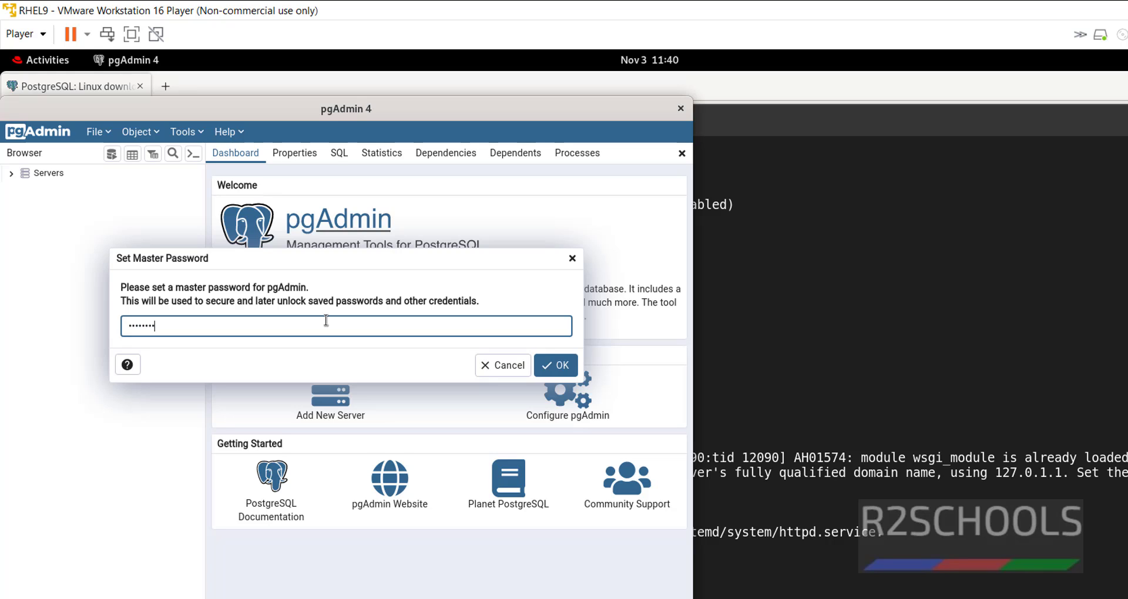
pyautogui.press('Return')
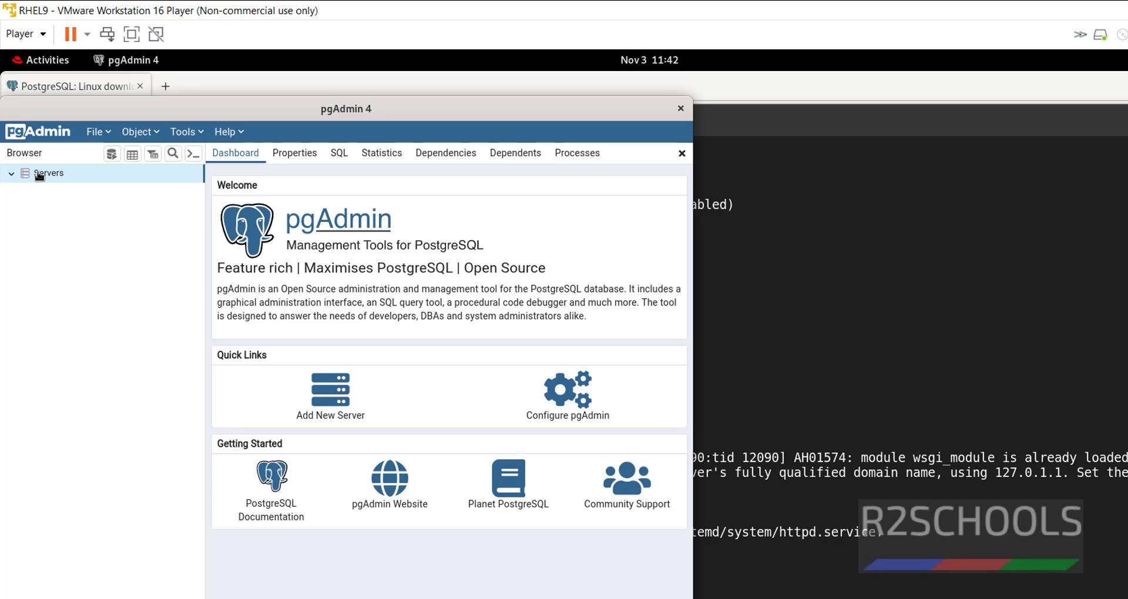
# - Start registering a new server named Localserver from the Servers group
pyautogui.click(11, 174)
pyautogui.click(11, 174)
pyautogui.rightClick(82, 180)
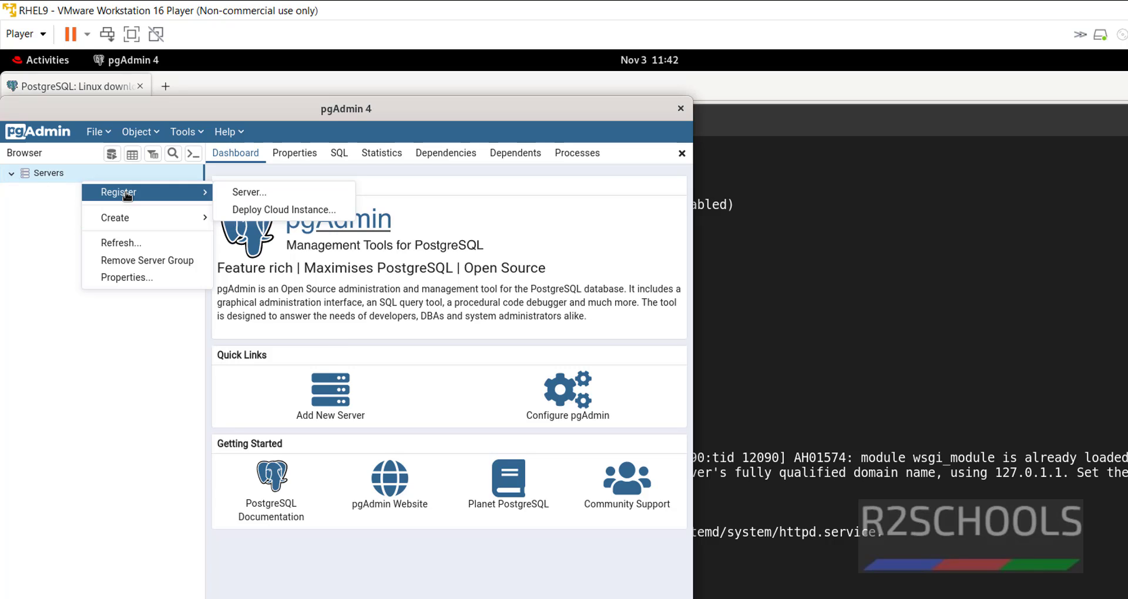
pyautogui.click(251, 193)
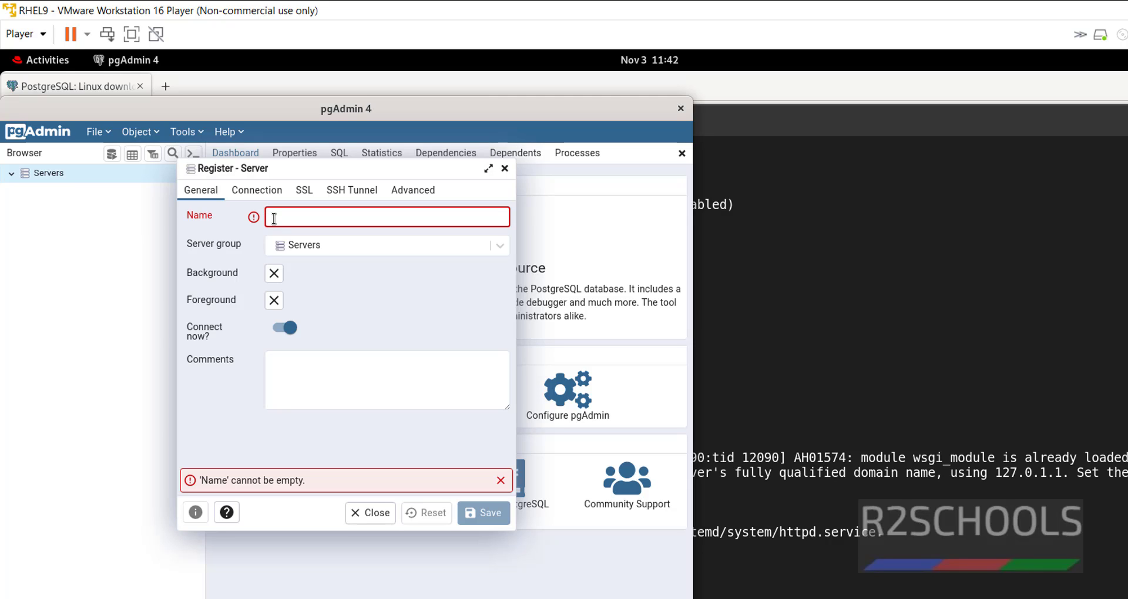
pyautogui.write('Localserver')
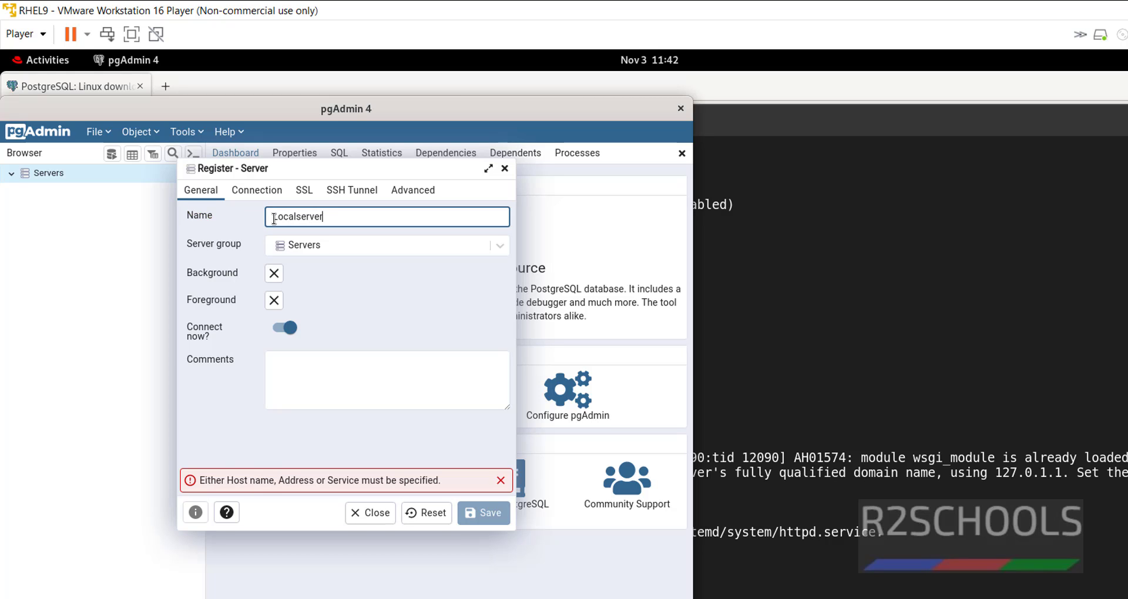
# - Set host localhost with the postgres user's password, save, and expand Localserver's Databases
pyautogui.click(259, 192)
pyautogui.click(301, 211)
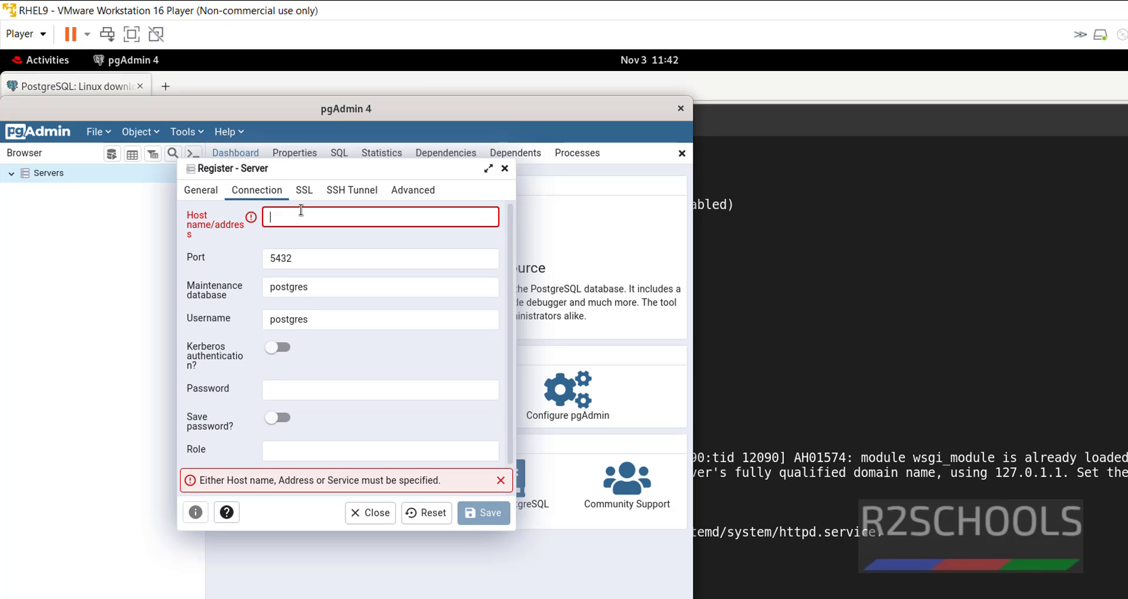
pyautogui.write('local')
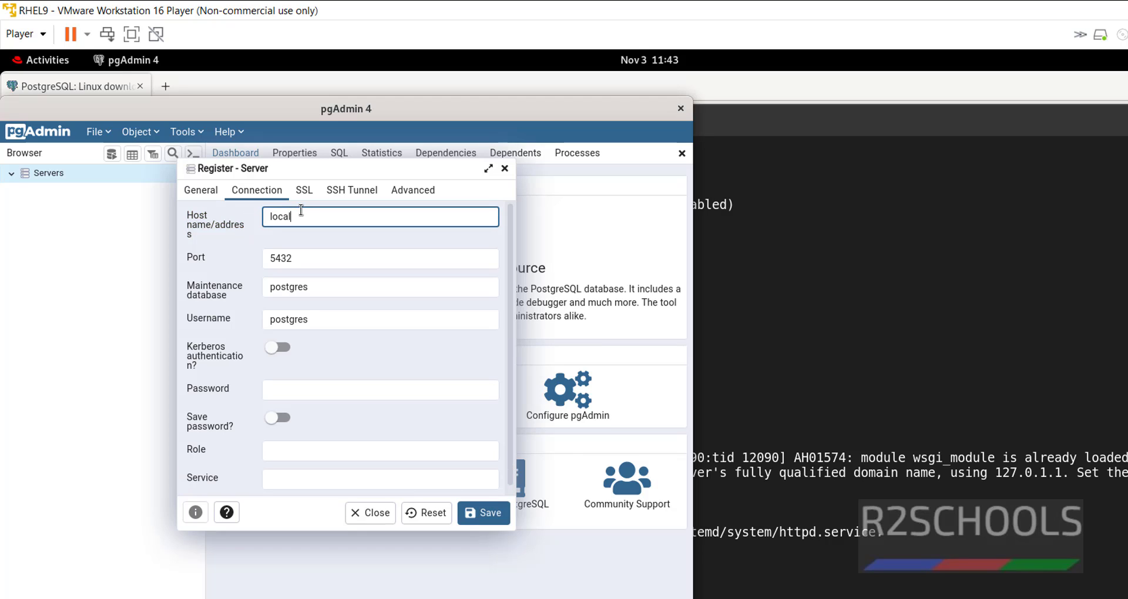
pyautogui.write('host')
pyautogui.press('Tab')
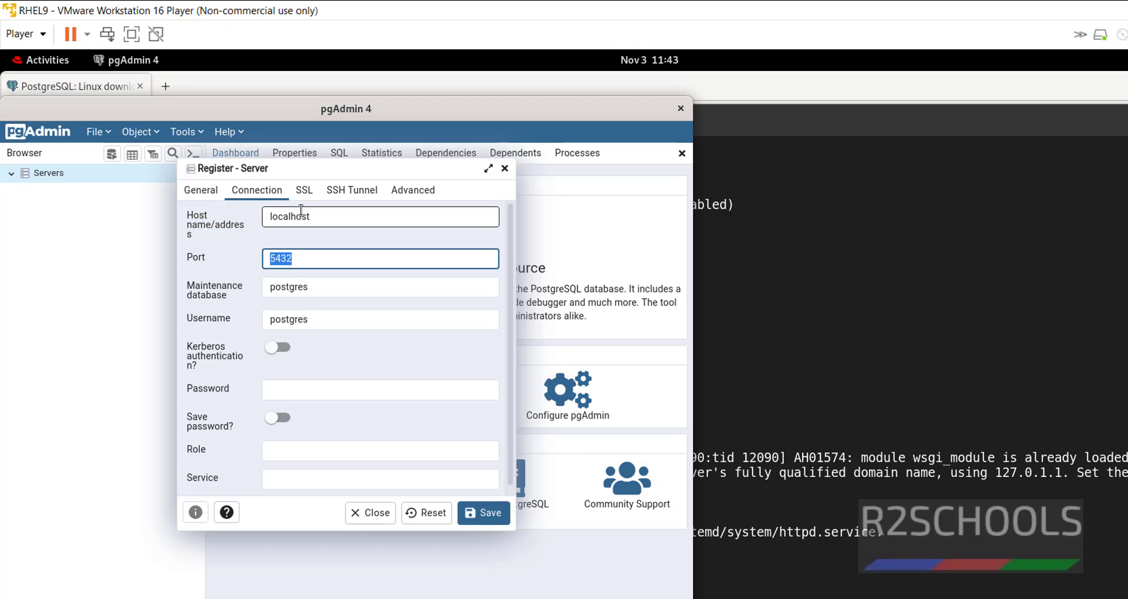
pyautogui.press('Tab')
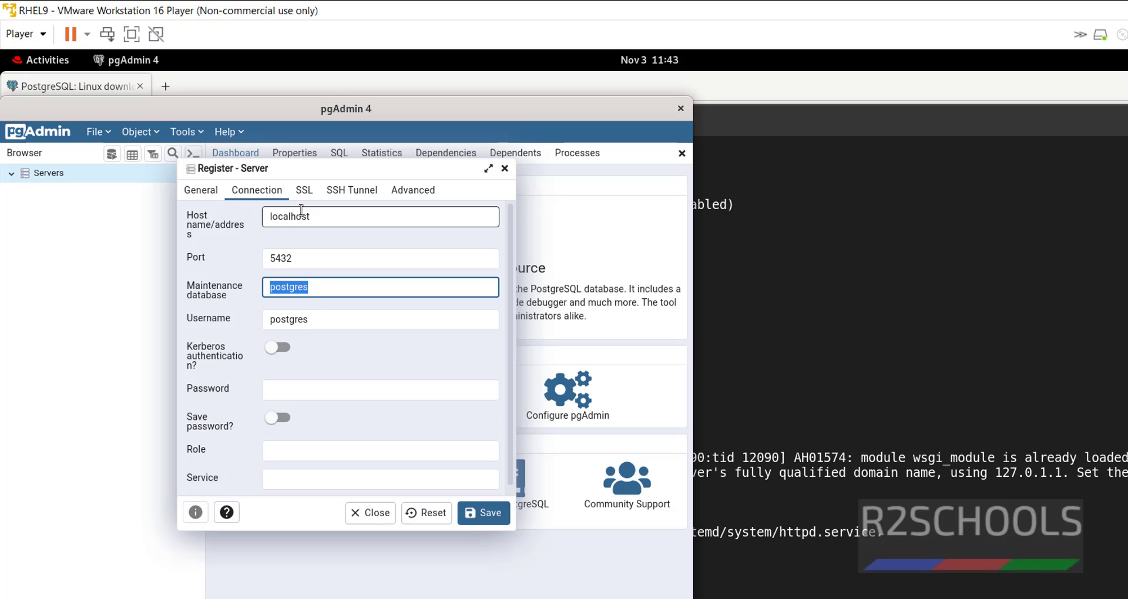
pyautogui.press('Tab')
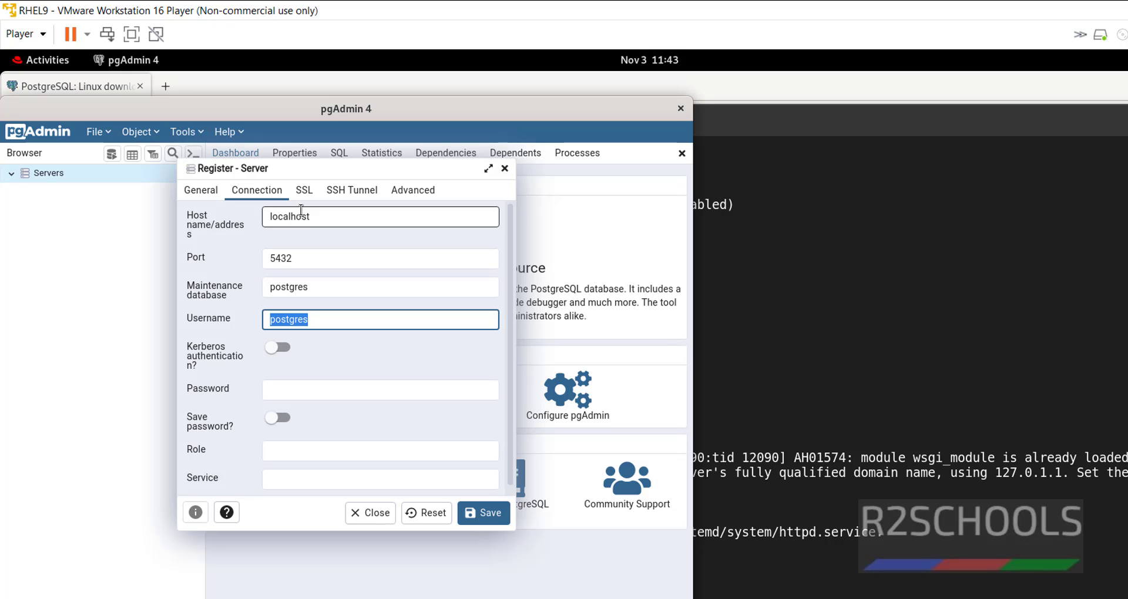
pyautogui.press('Tab')
pyautogui.press('Tab')
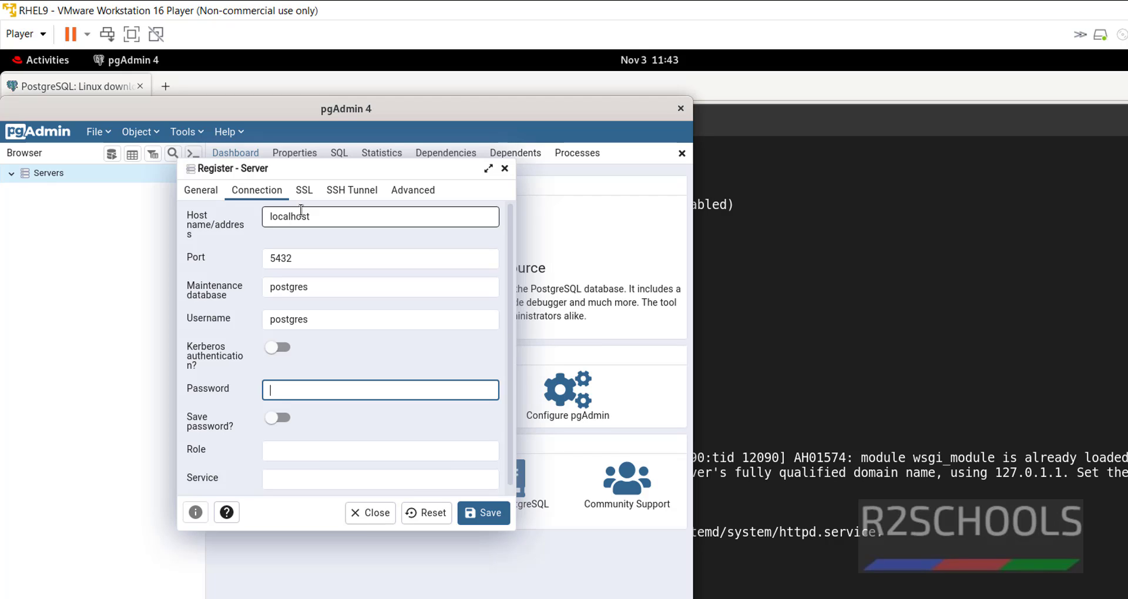
pyautogui.write('postgres')
pyautogui.click(491, 514)
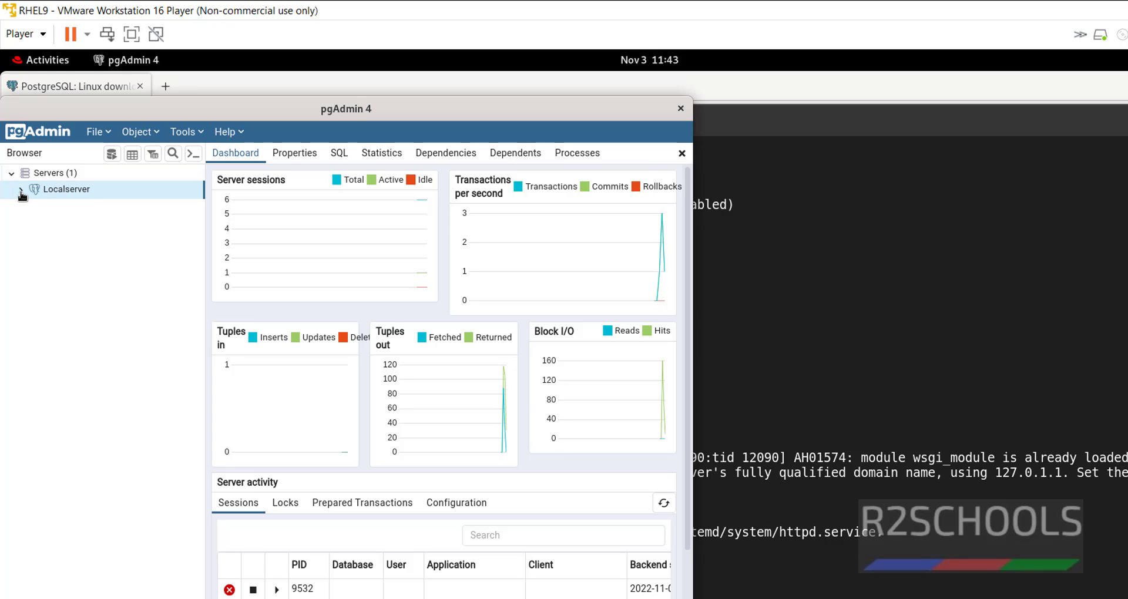
pyautogui.click(21, 191)
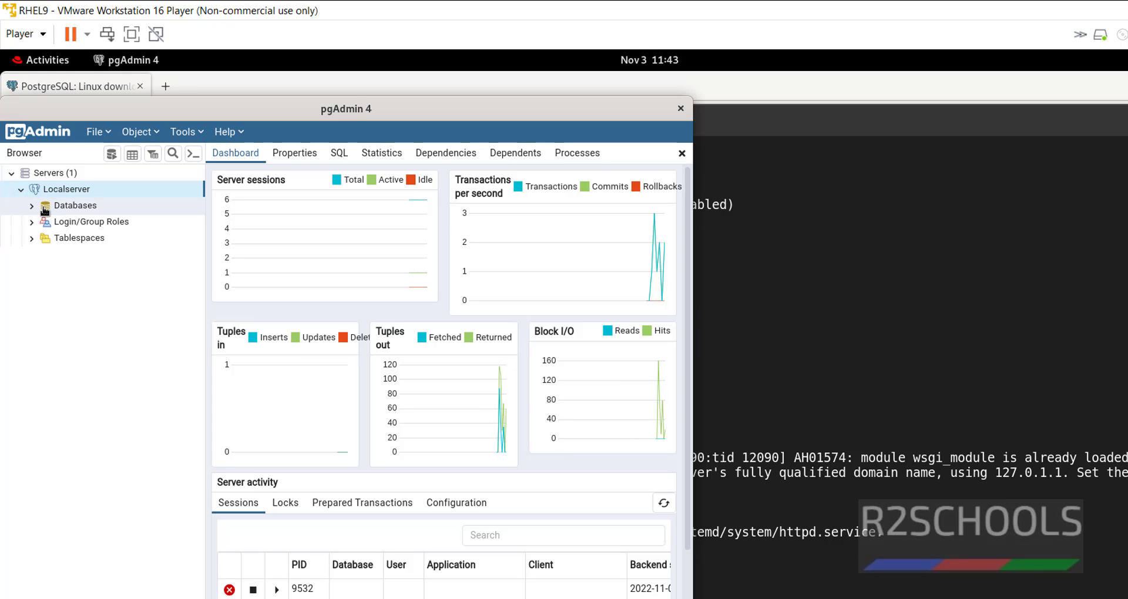
pyautogui.click(31, 205)
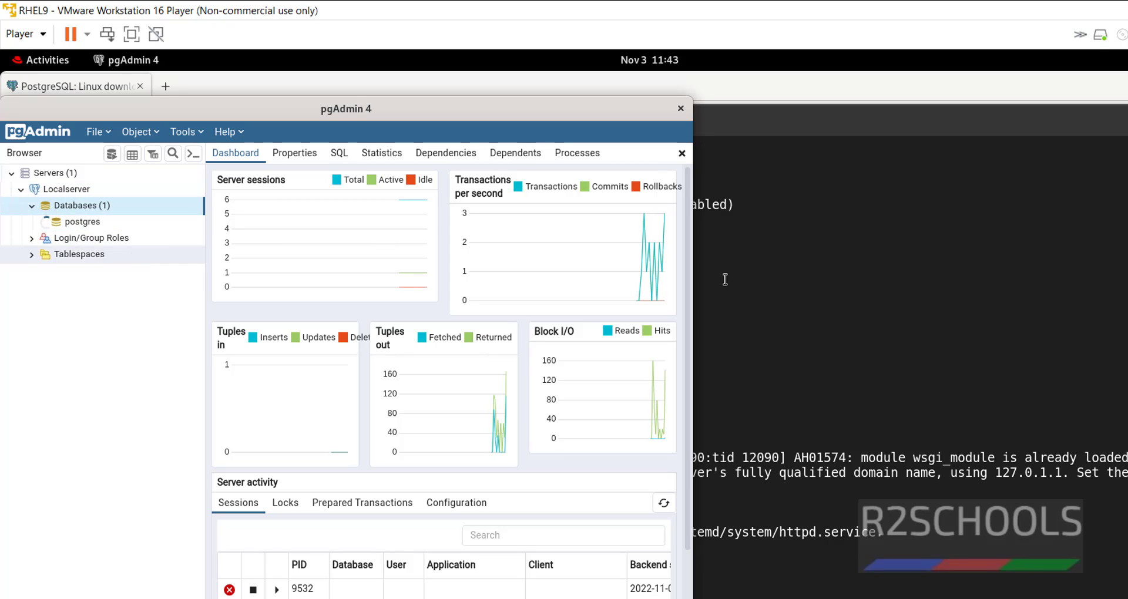
# - Switch to the postgres user with 'sudo su - postgres' and start psql
pyautogui.click(749, 284)
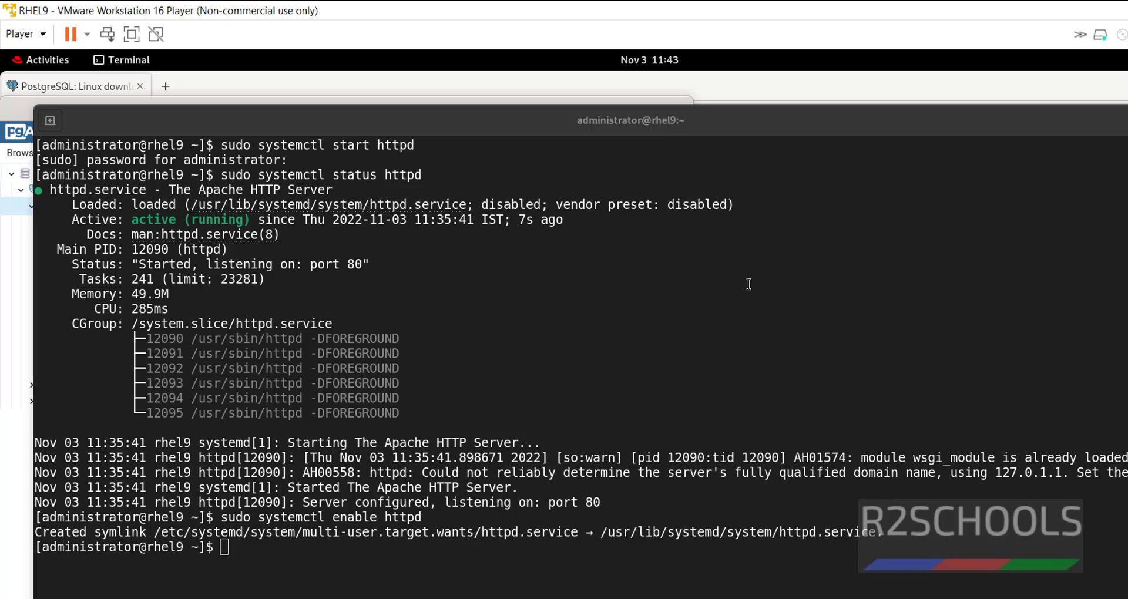
pyautogui.write('sudo')
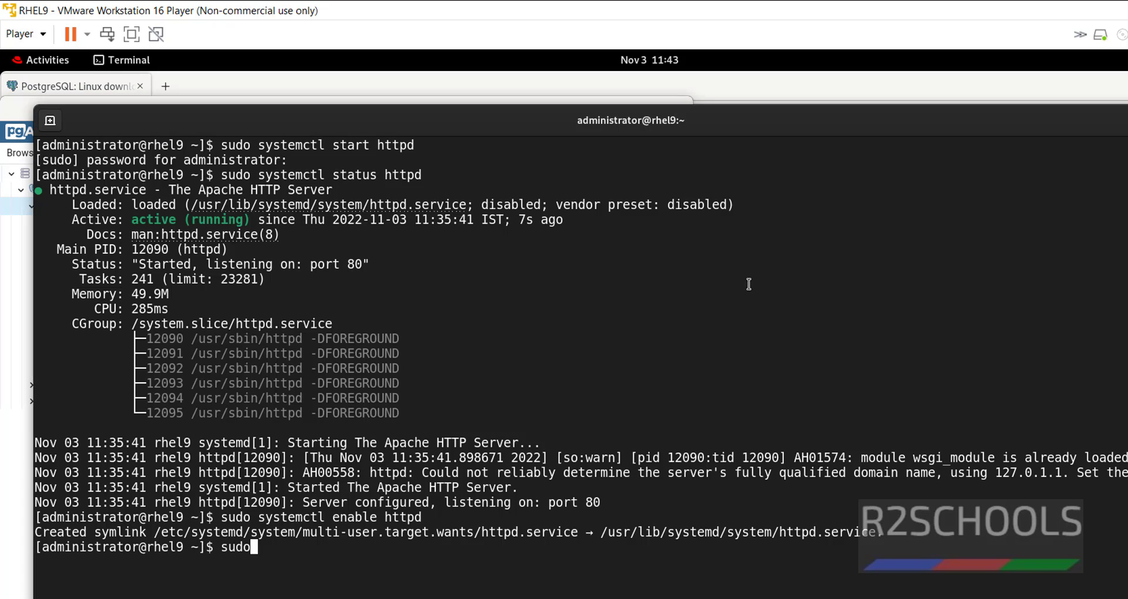
pyautogui.write(' su - postgres')
pyautogui.press('Return')
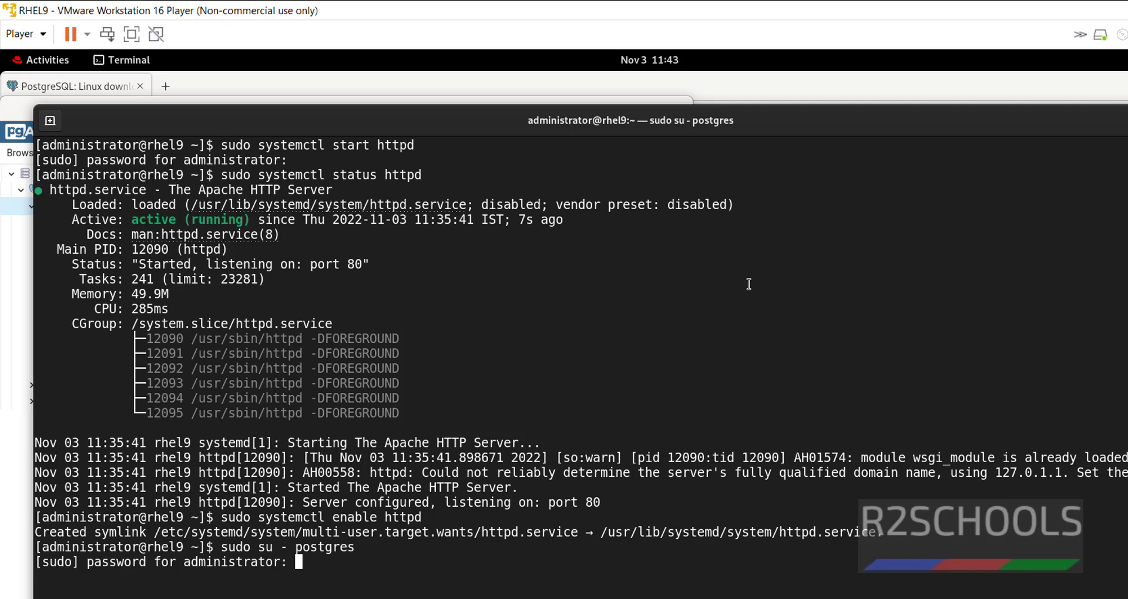
pyautogui.press('Return')
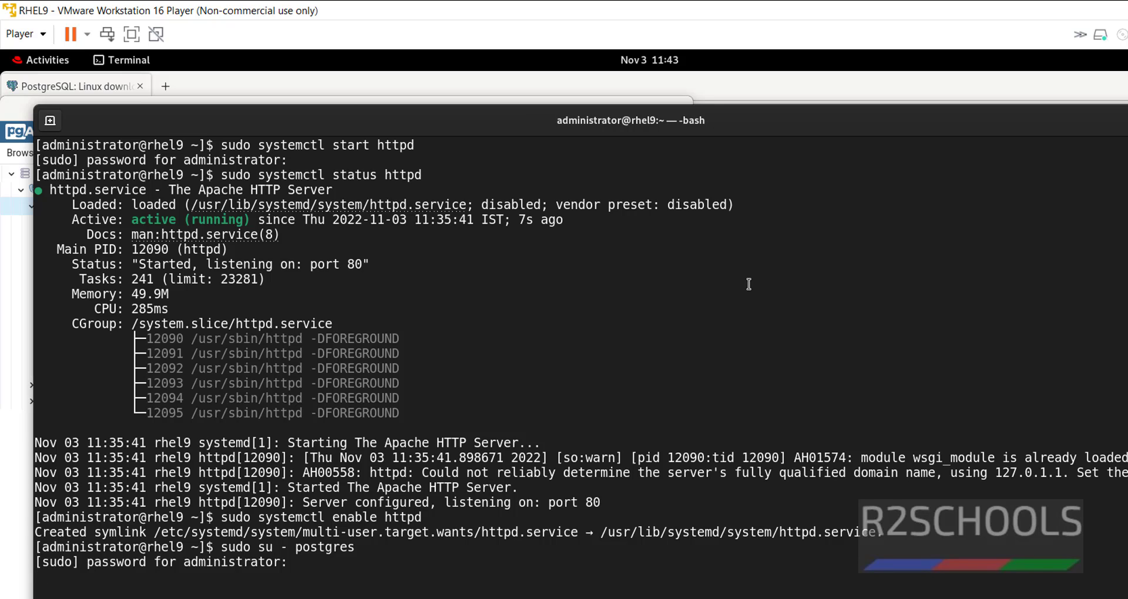
pyautogui.write('psql')
pyautogui.press('Return')
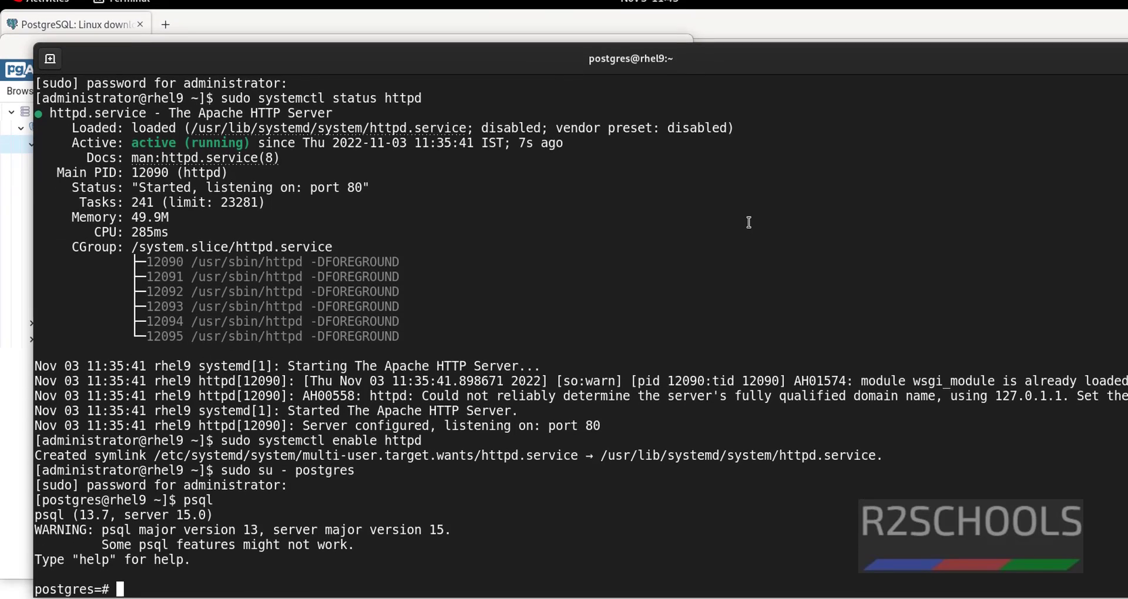
# - Create the test123 database with 'create database test123;' and return to pgAdmin 4
pyautogui.hotkey('ctrl', 'l')
pyautogui.write('crea')
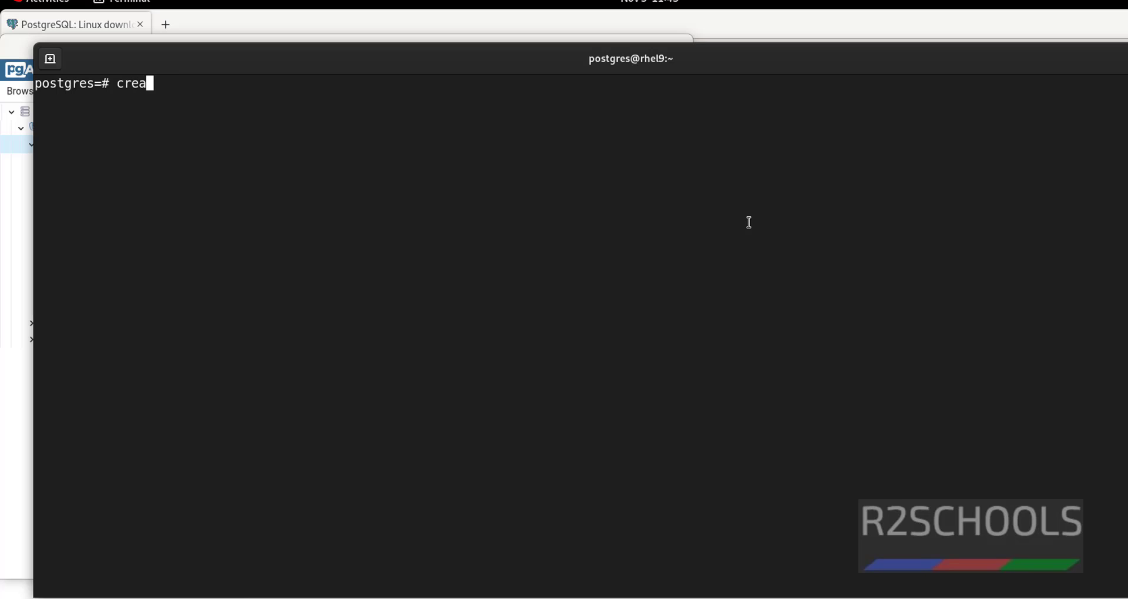
pyautogui.write('te databa')
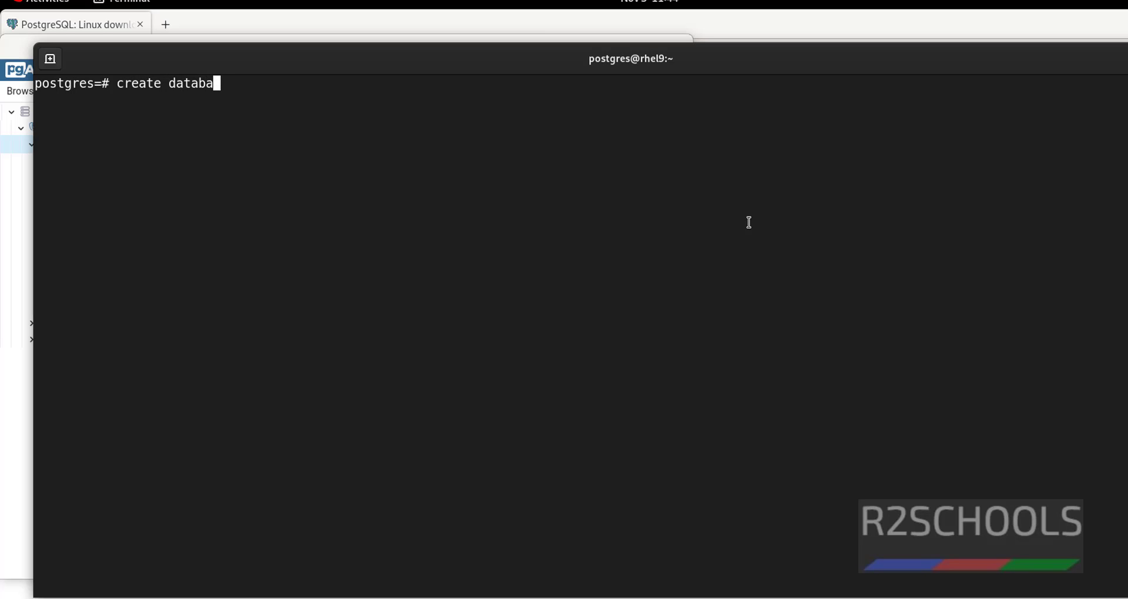
pyautogui.write('se test123;')
pyautogui.press('Return')
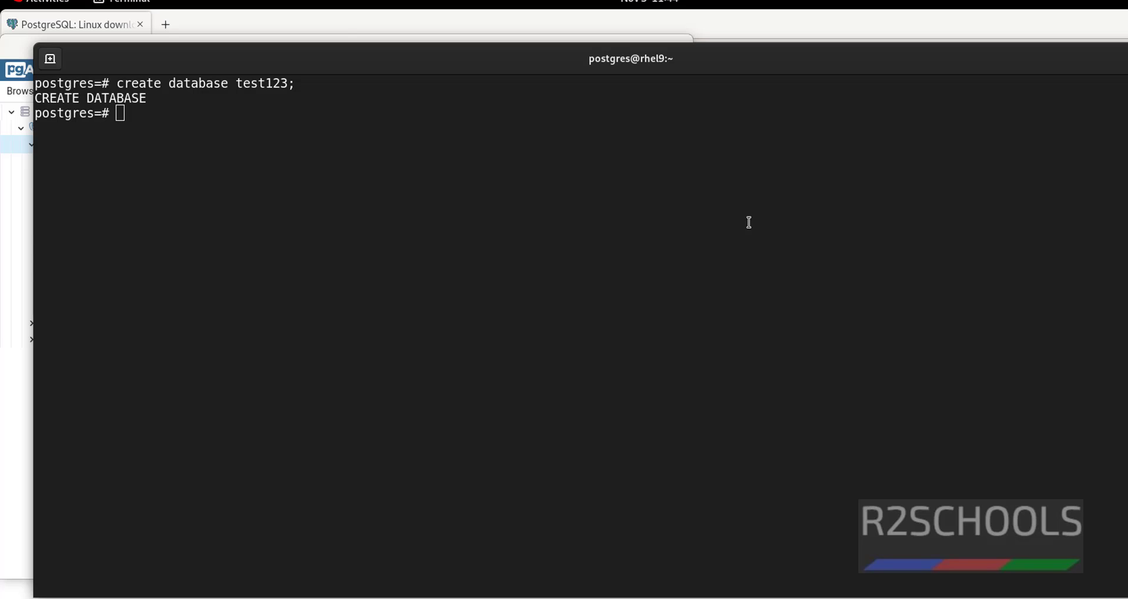
pyautogui.hotkey('alt', 'Tab')
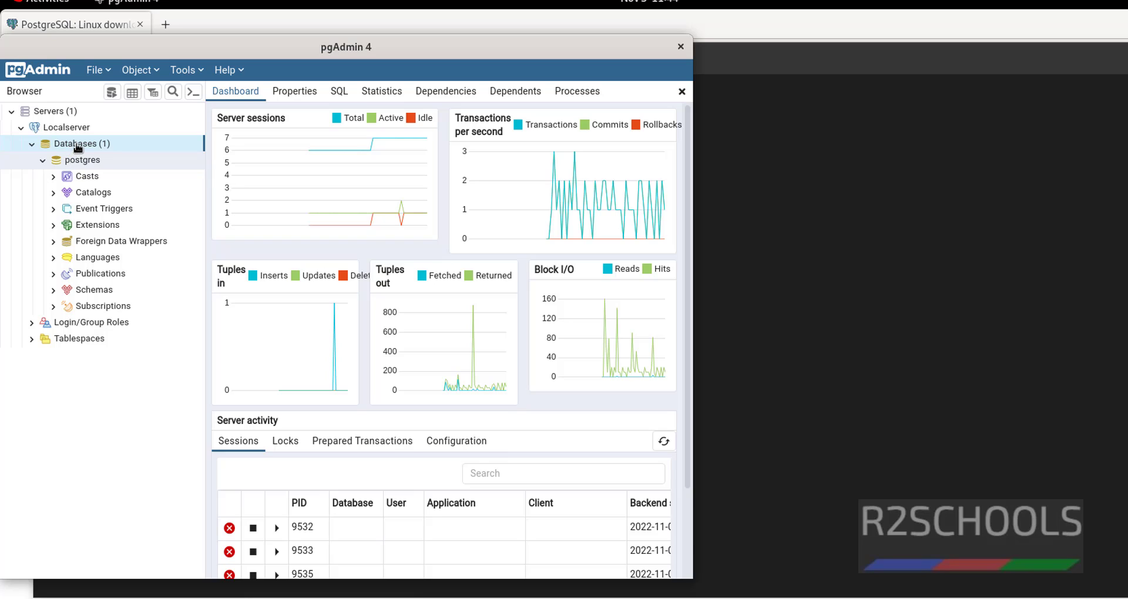
# - Refresh the Databases list so test123 appears
pyautogui.rightClick(77, 148)
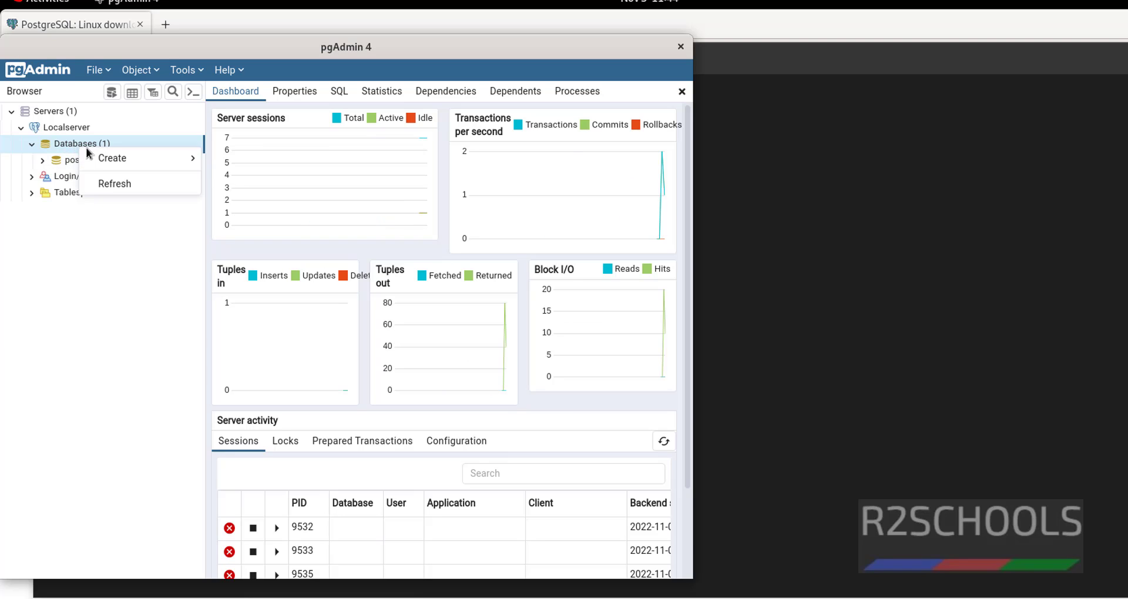
pyautogui.click(105, 185)
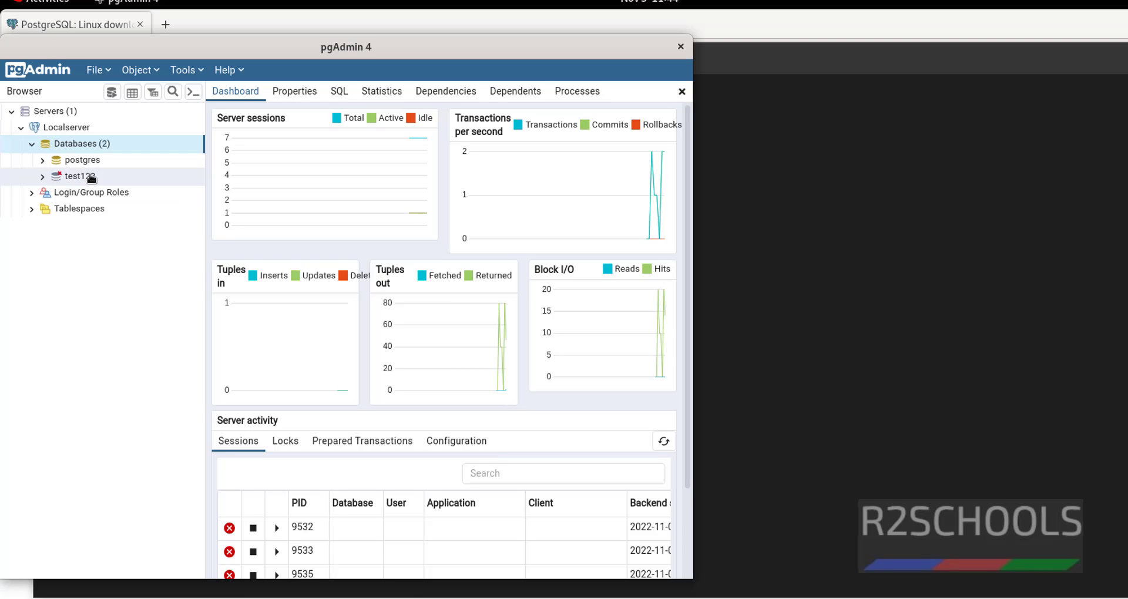
pyautogui.press('Down')
pyautogui.press('Down')
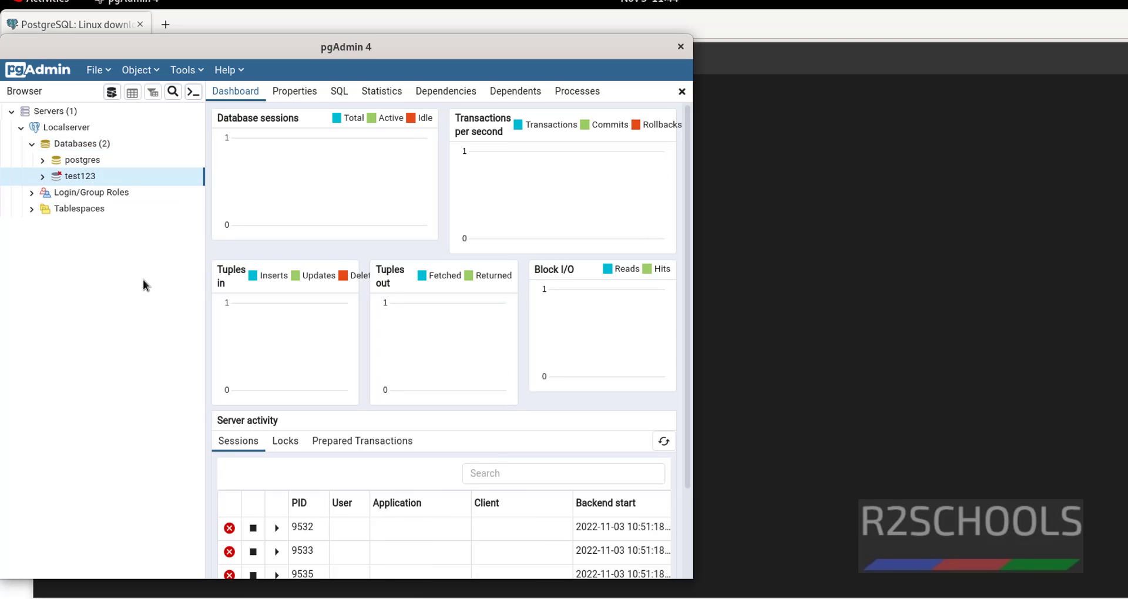
# - Create a new database named test321 through the Create Database dialog
pyautogui.rightClick(91, 147)
pyautogui.moveTo(144, 164)
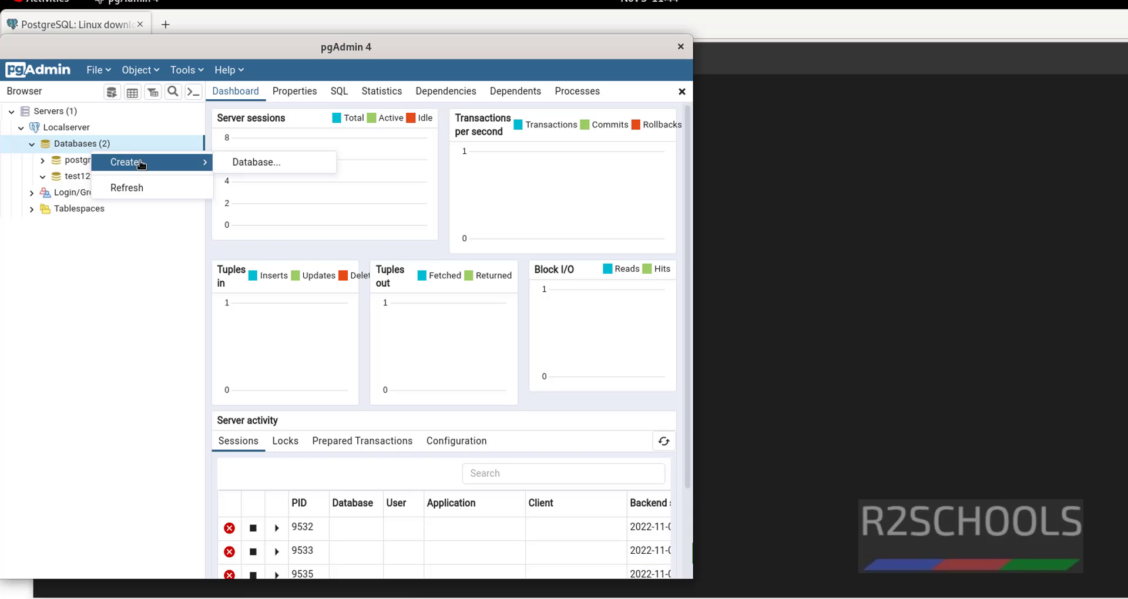
pyautogui.click(265, 162)
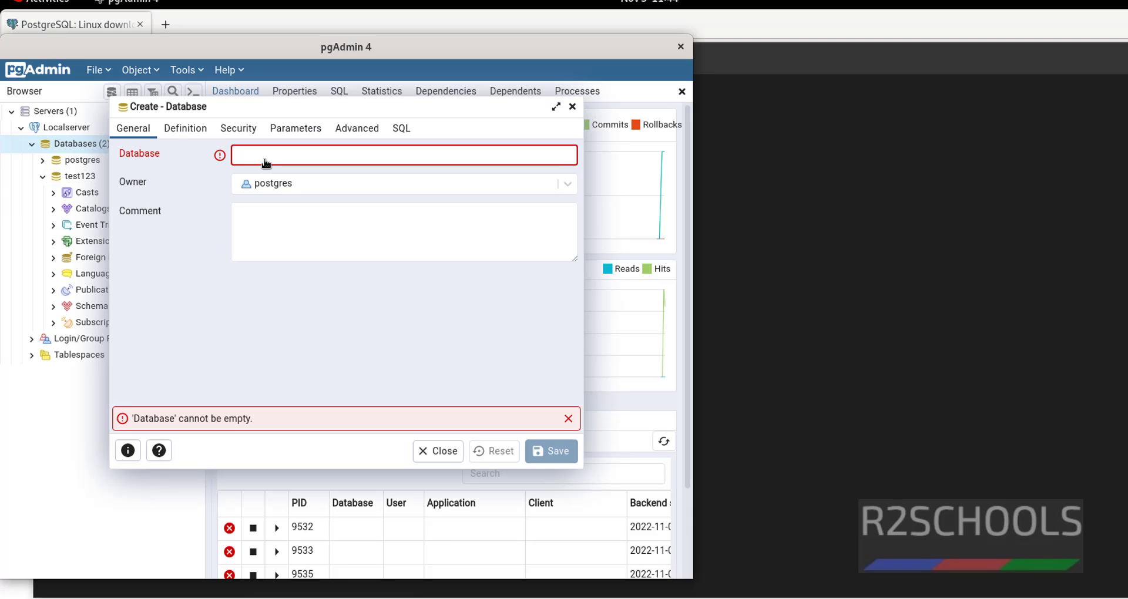
pyautogui.write('test321')
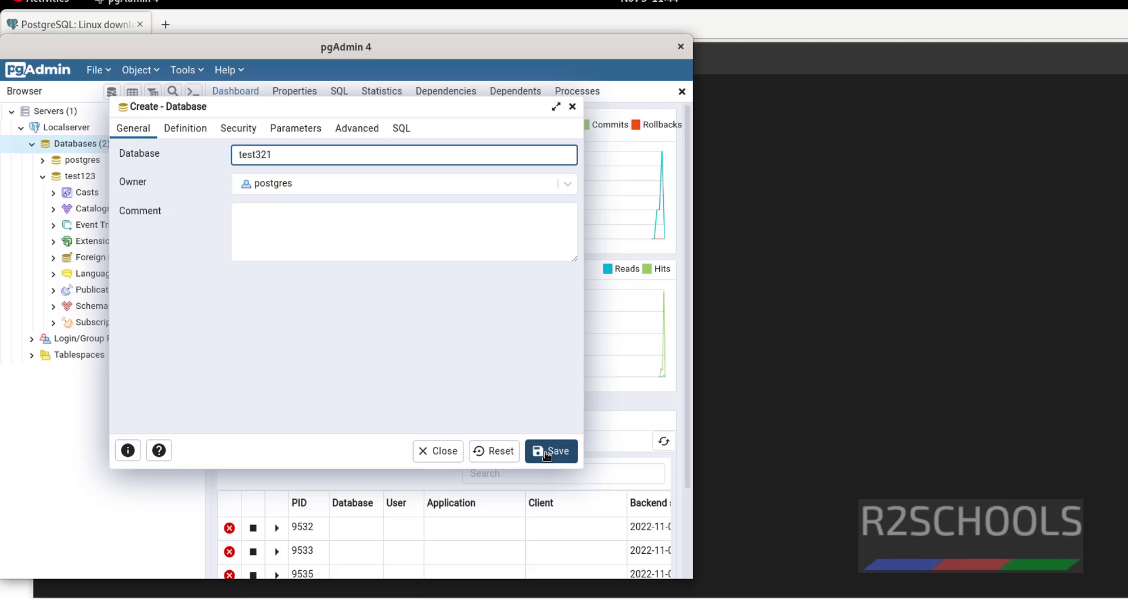
pyautogui.click(547, 453)
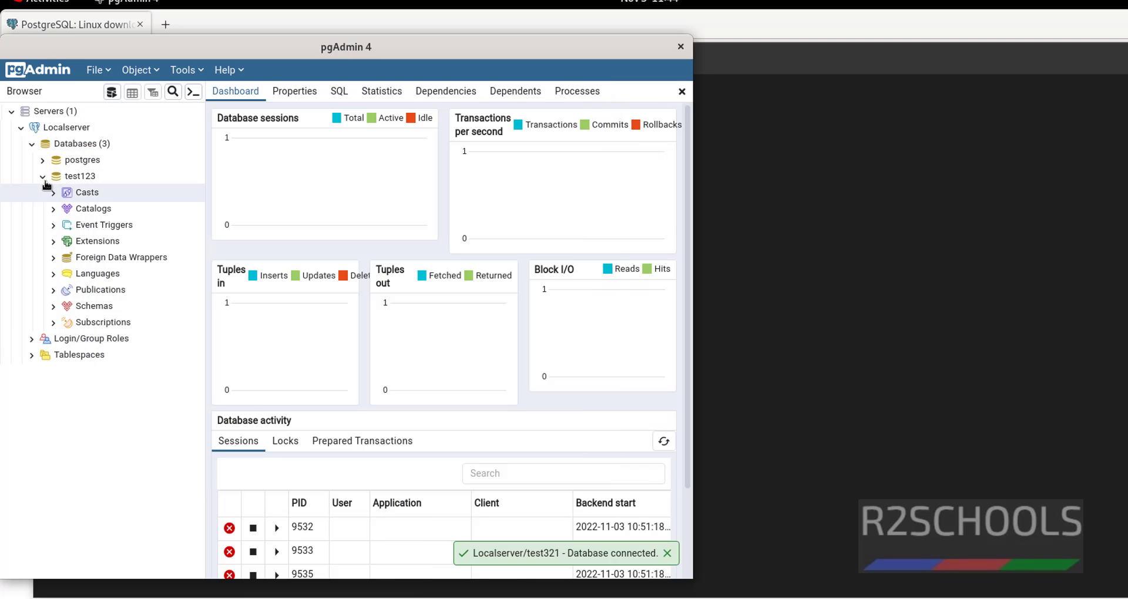
# - Run \l in psql and highlight the test123 and test321 rows among the 5 databases
pyautogui.click(851, 233)
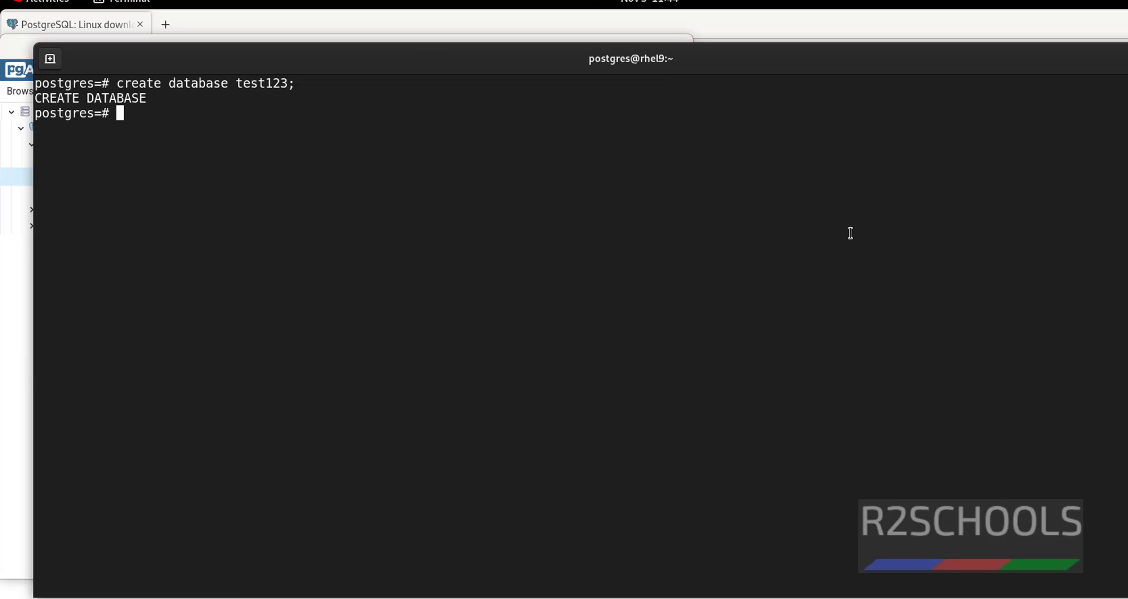
pyautogui.write('\\l')
pyautogui.press('Return')
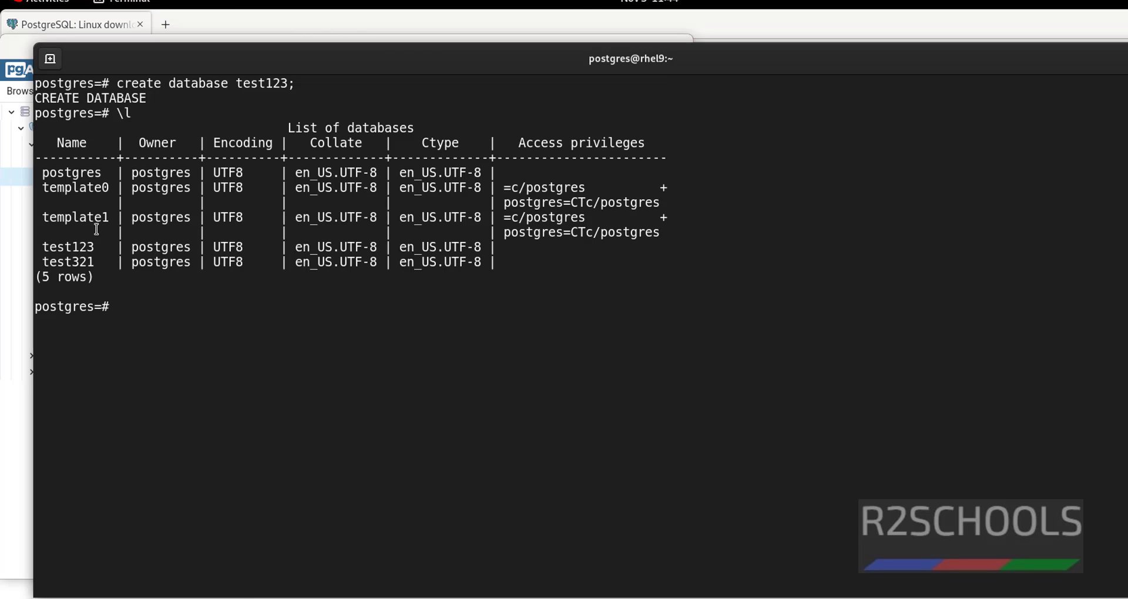
pyautogui.tripleClick(45, 247)
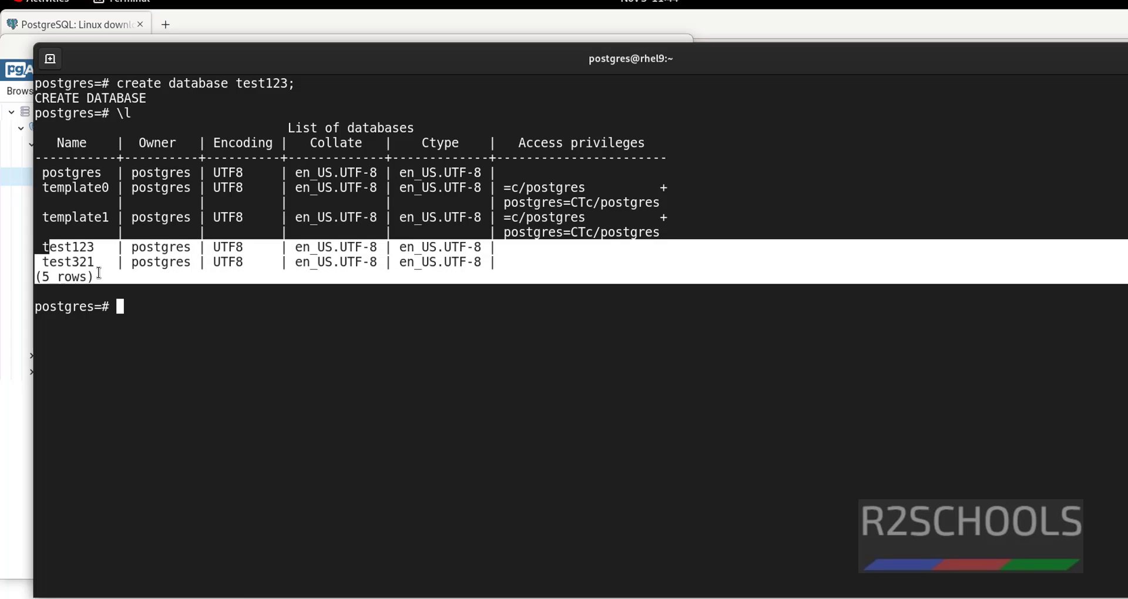
pyautogui.click(368, 290)
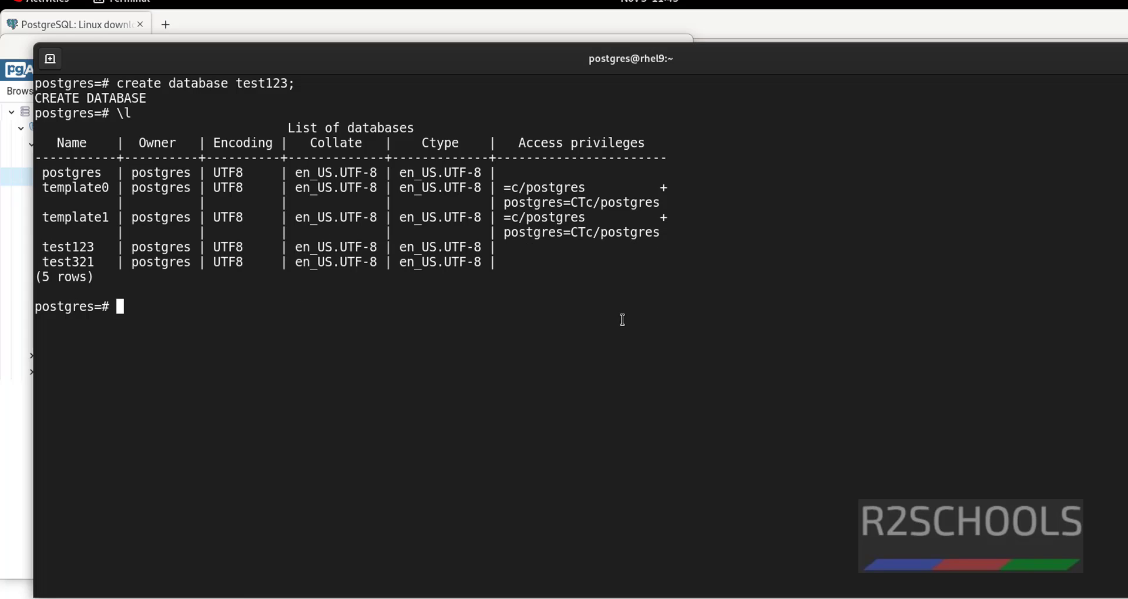